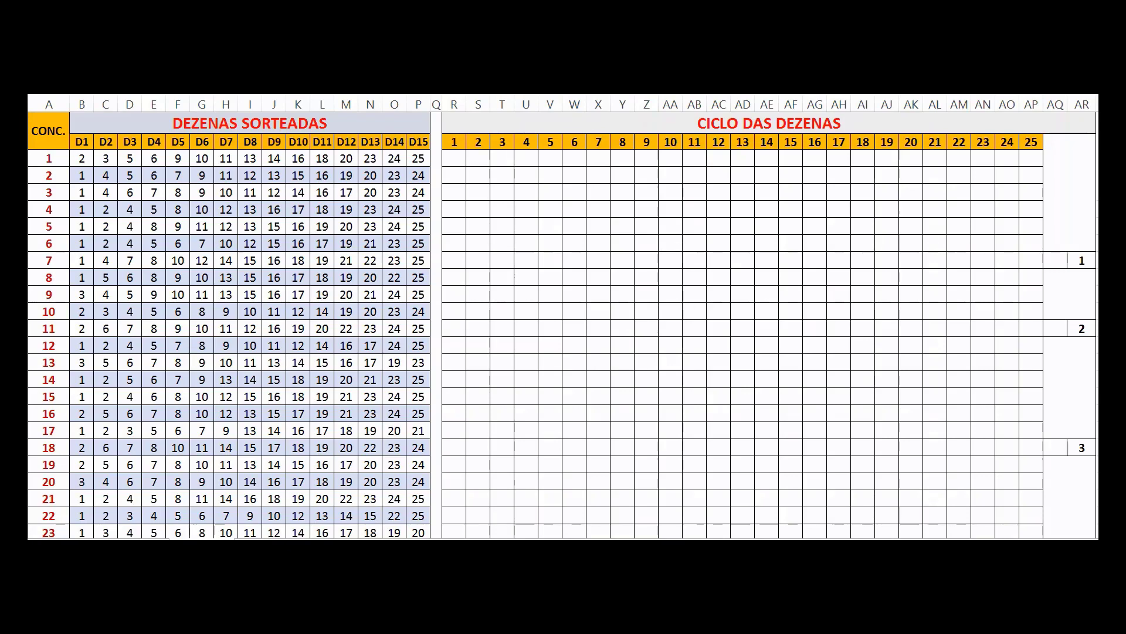
- Enter 2 in the CONC. header cell, and 2 and 3 in their matching columns of contest 1's cycle row
left_click(48, 130)
type("2")
left_click(502, 159)
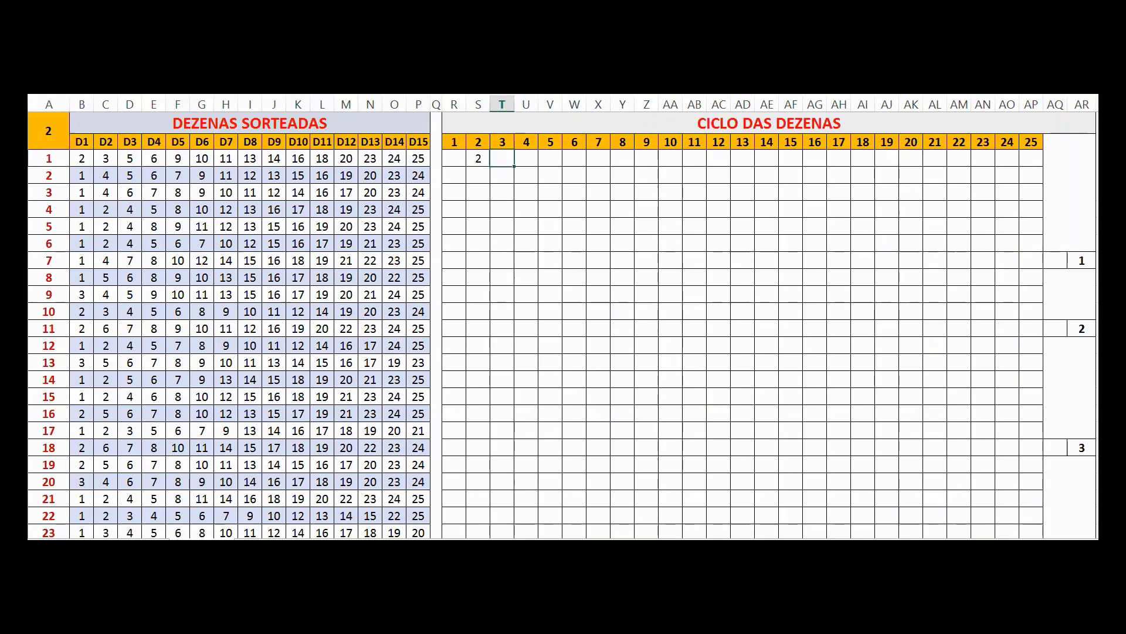
type("3")
key("Right")
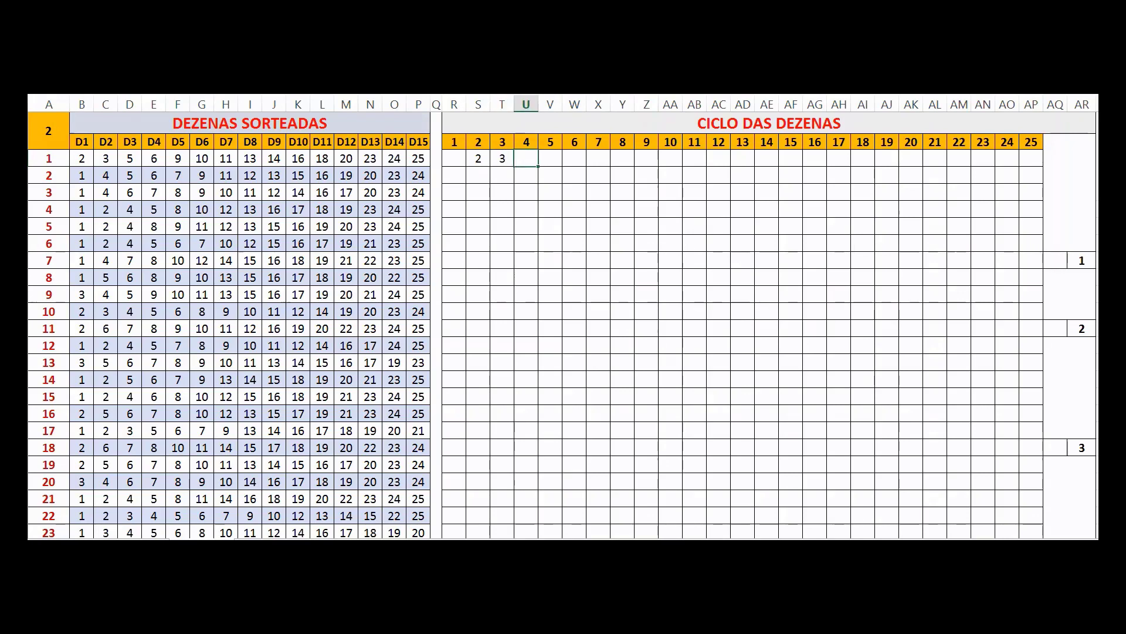
- Enter 6, 9, 10 and 11 in their matching number columns of contest 1's cycle row
key("Right")
key("Right")
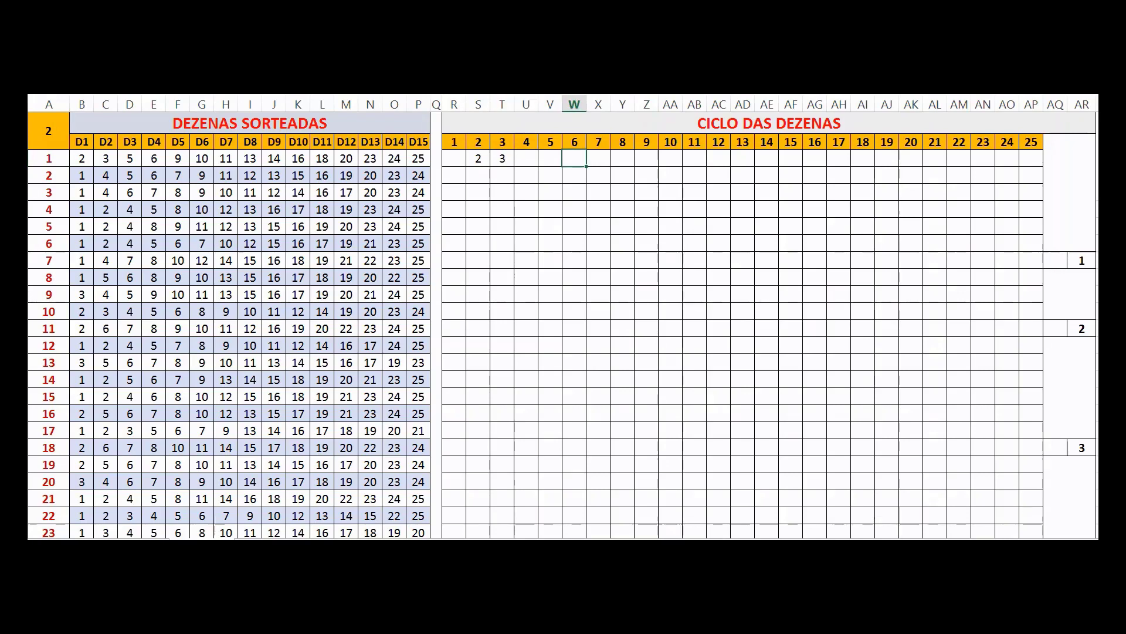
type("6")
key("Right")
key("Right")
key("Right")
type("9")
key("Right")
type("10")
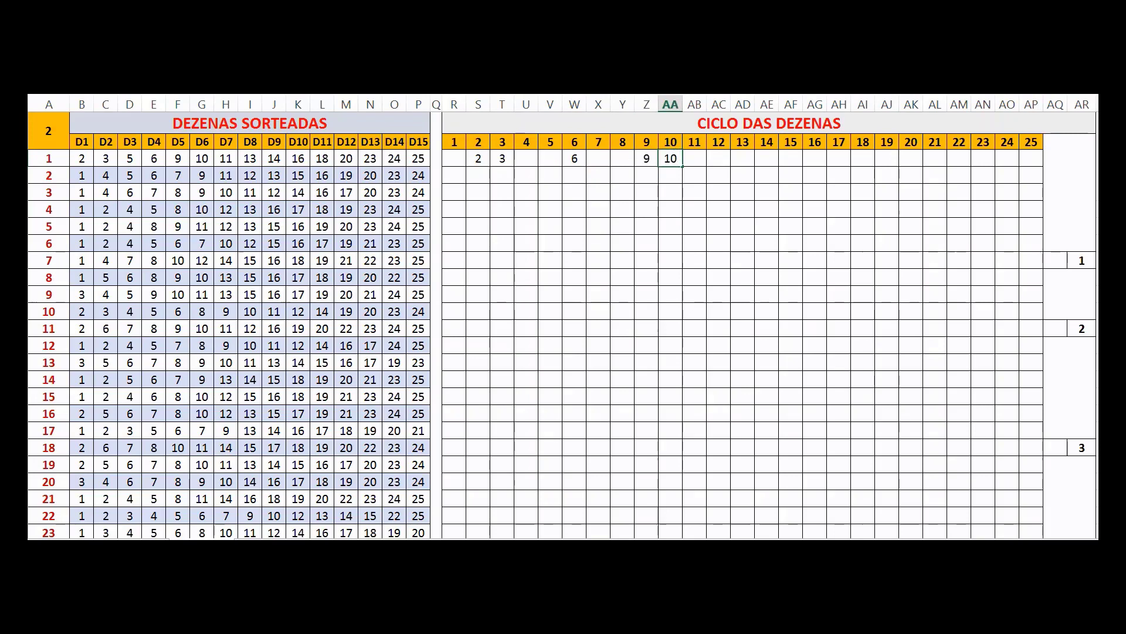
key("Right")
type("11")
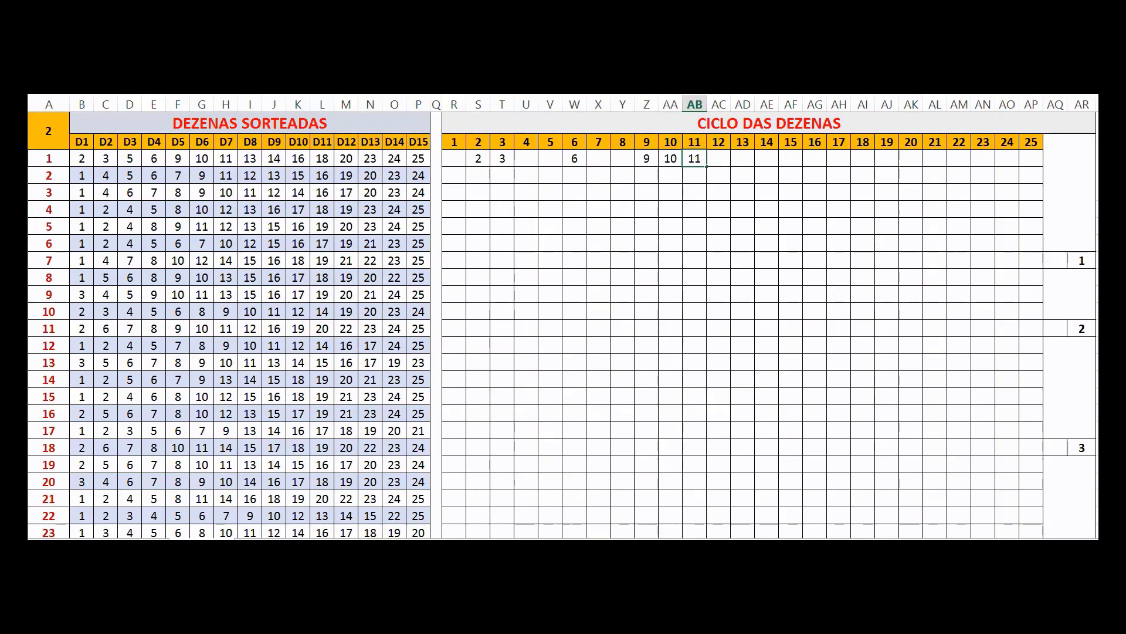
- Enter 13, 14 and 16 in their matching number columns of contest 1's cycle row
key("Right")
key("Right")
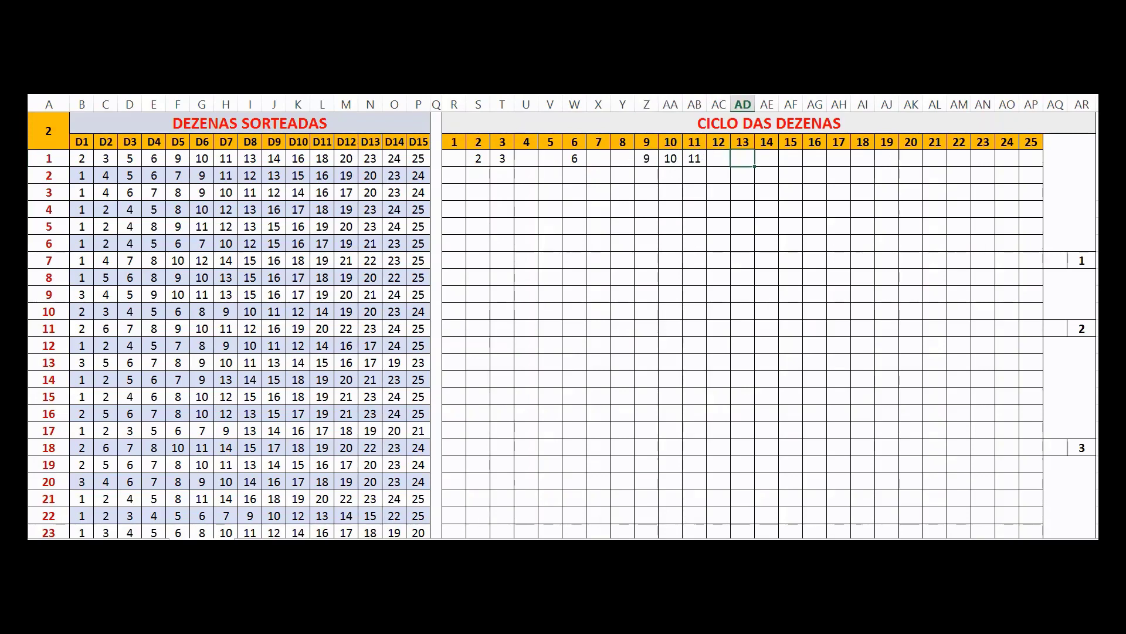
type("13")
left_click(767, 158)
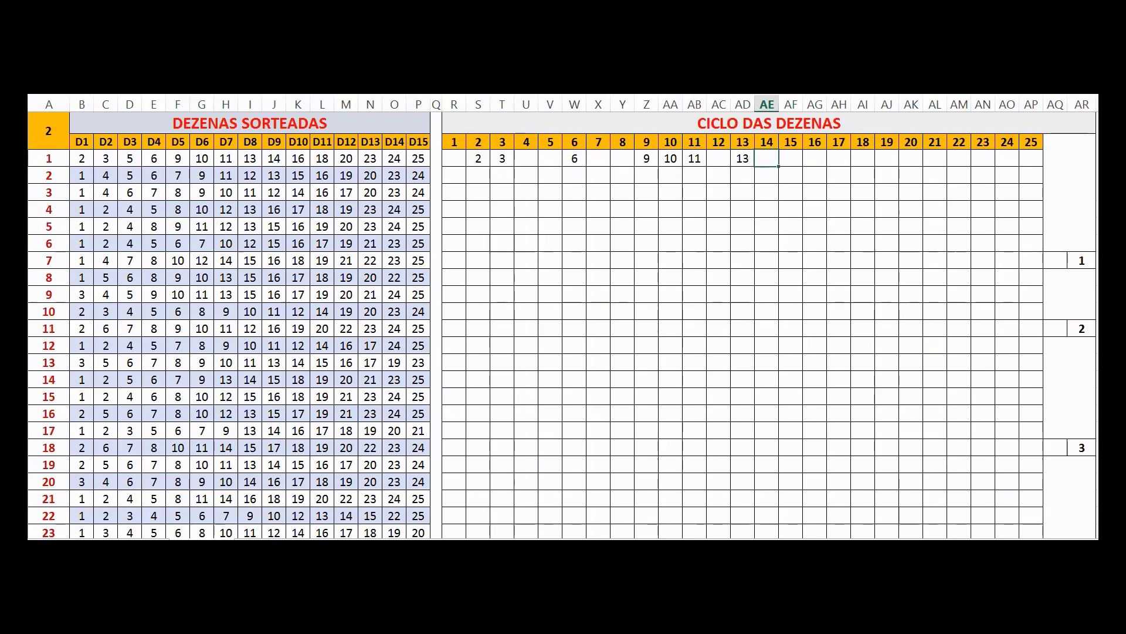
type("14")
key("Right")
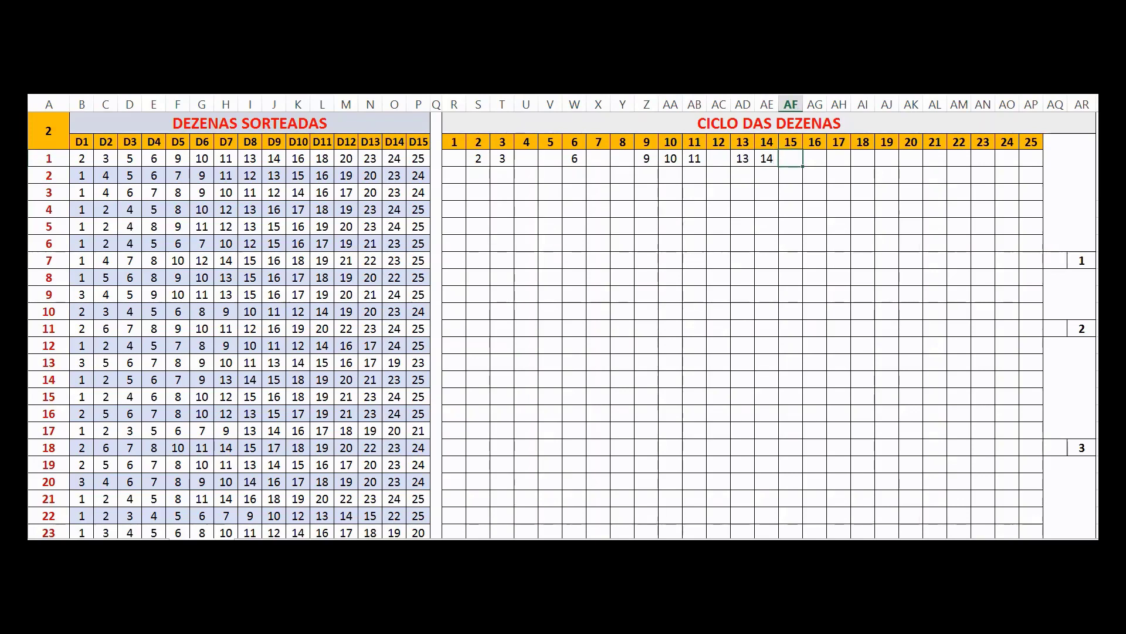
key("Right")
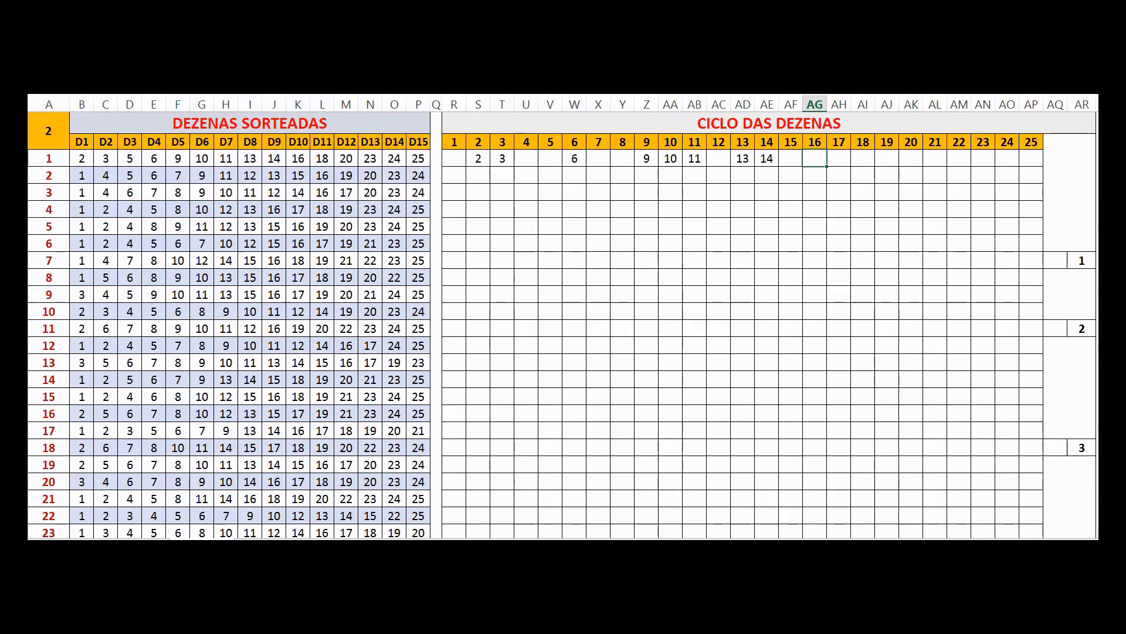
type("16")
- Enter 18 and 20 in their matching number columns of contest 1's cycle row
key("Right")
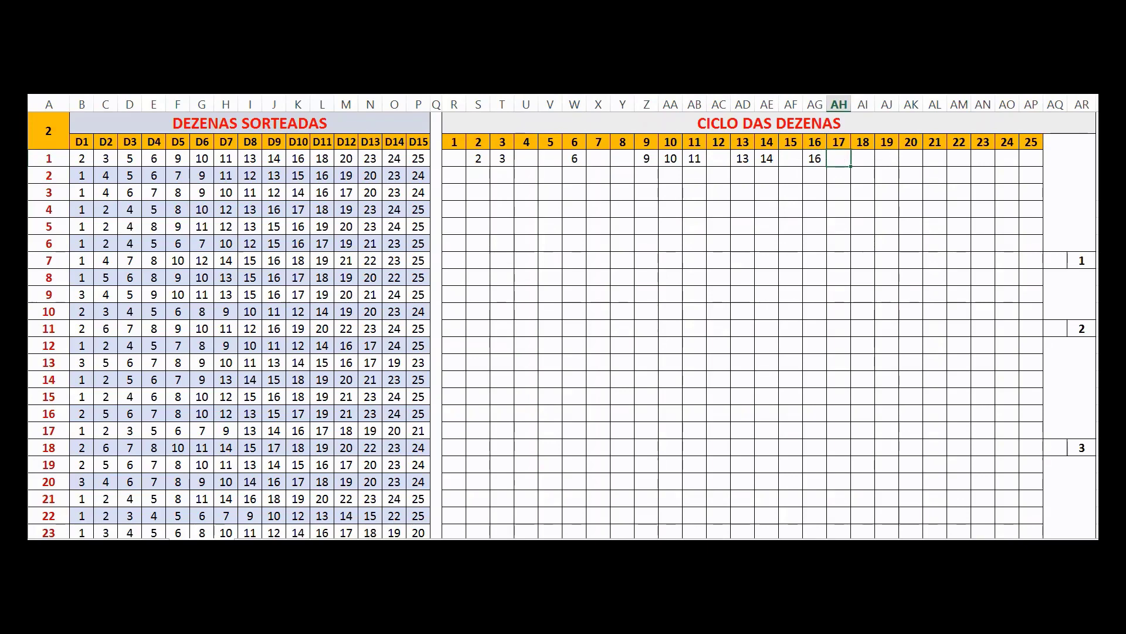
key("Right")
type("18")
key("Right")
key("Right")
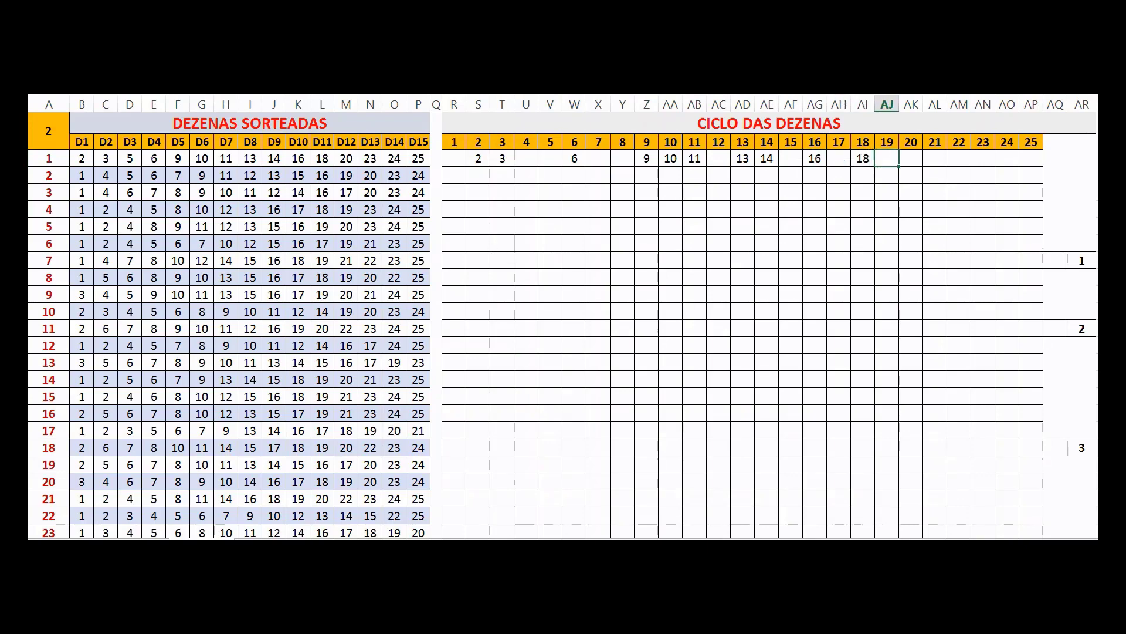
type("20")
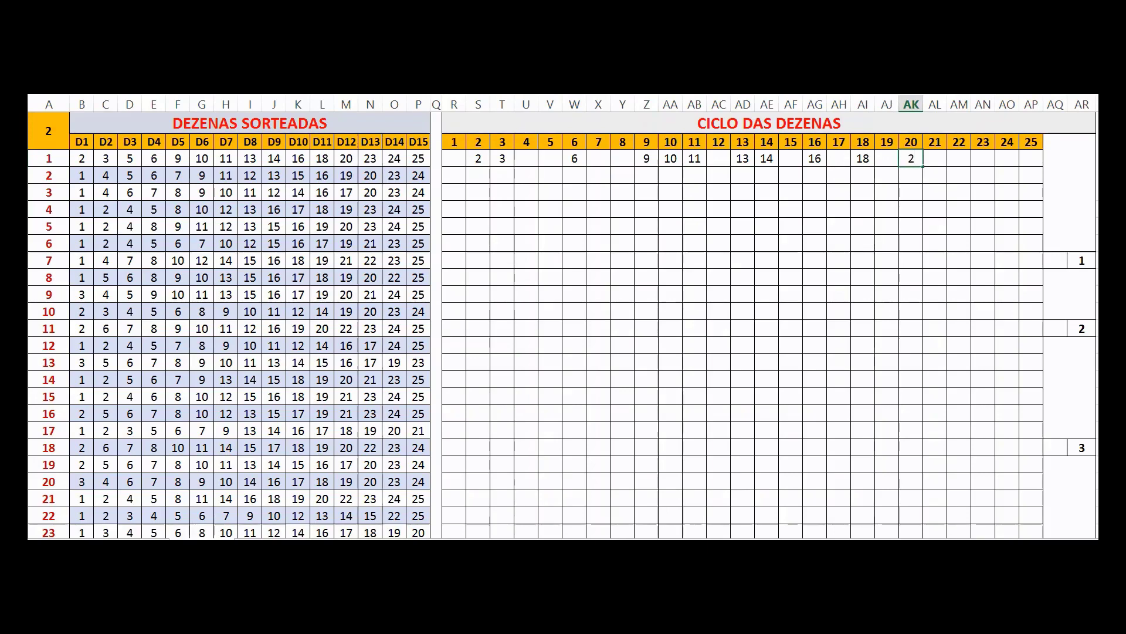
- Complete contest 1's cycle row with 23, 24 and 25 in their matching number columns
key("Right")
key("Right")
key("Right")
type("2")
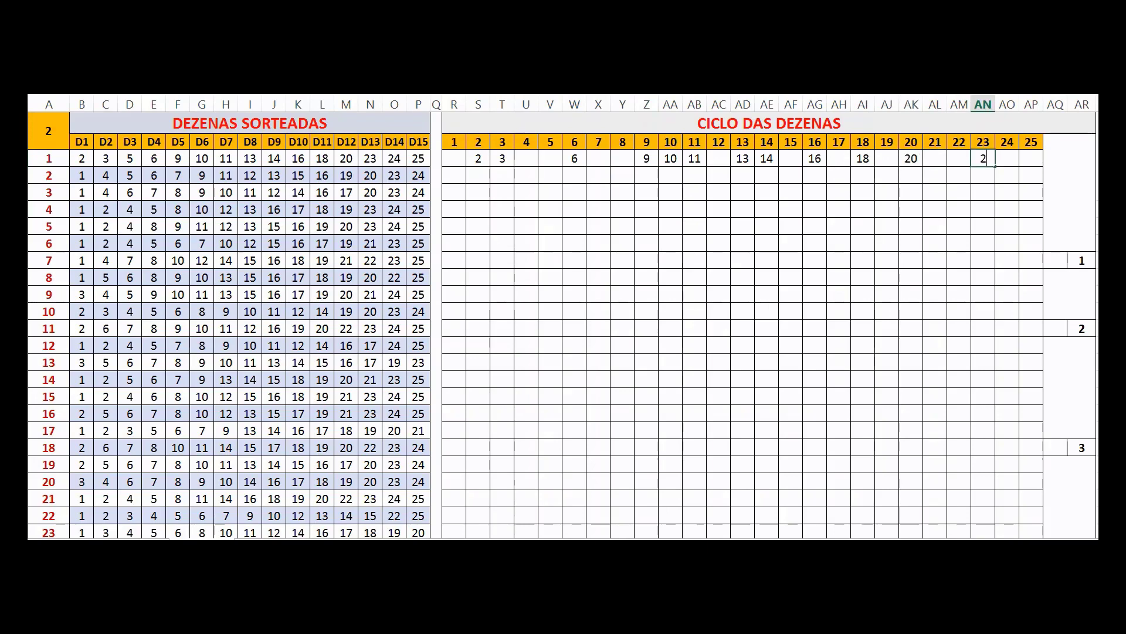
type("3")
key("Right")
type("24")
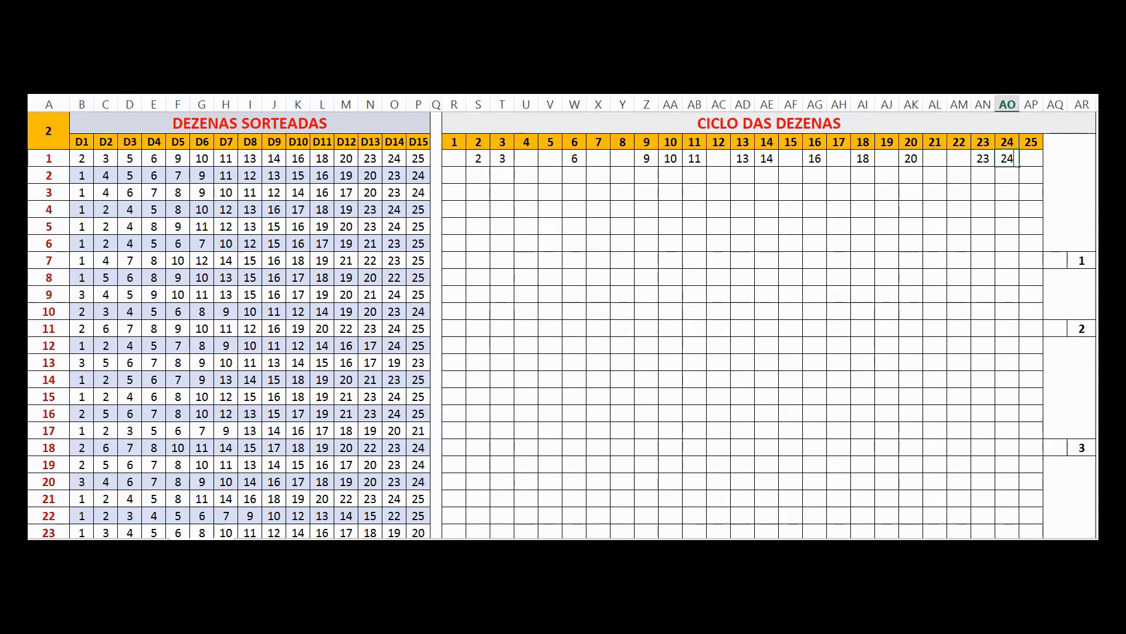
key("Right")
type("25")
key("Return")
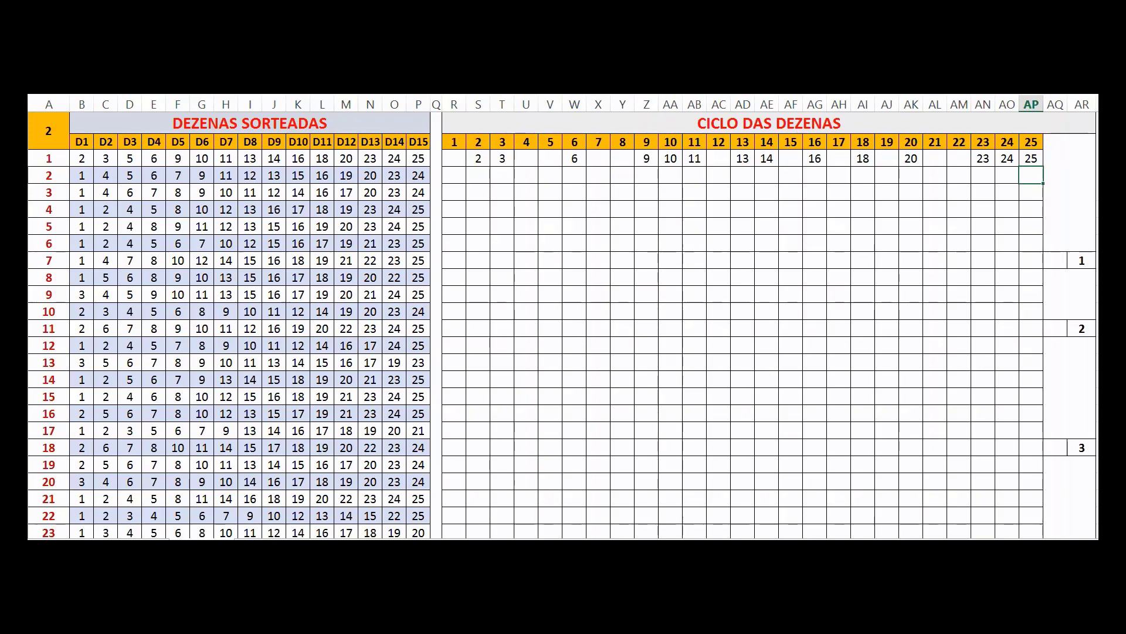
- Enter contest 2's drawn numbers 1, 4, 5 and 6 in their matching columns of its cycle row
left_click(454, 175)
type("1")
key("Tab")
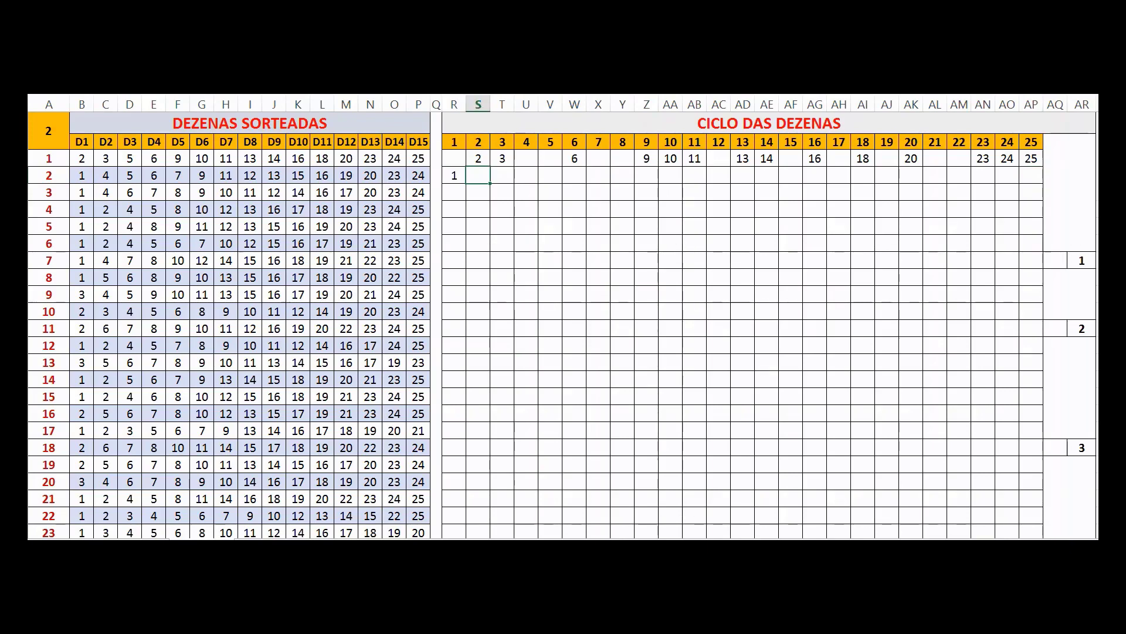
key("Tab")
key("Tab")
type("4")
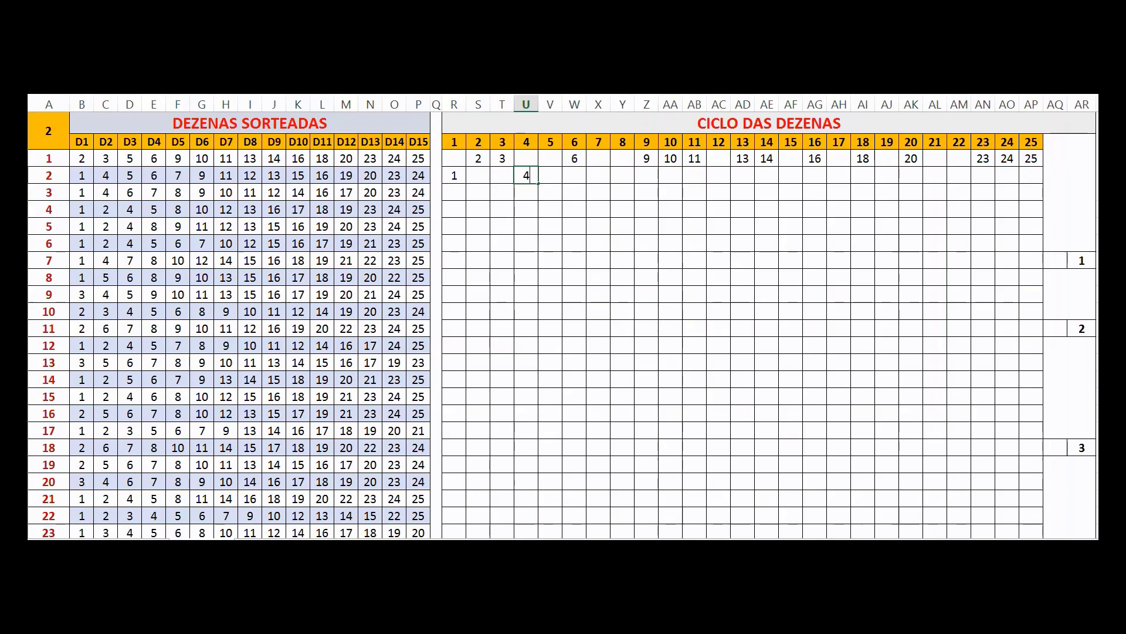
key("Tab")
type("5")
key("Tab")
type("6")
- Enter 7, 9 and 11 in their matching number columns of contest 2's cycle row
key("Tab")
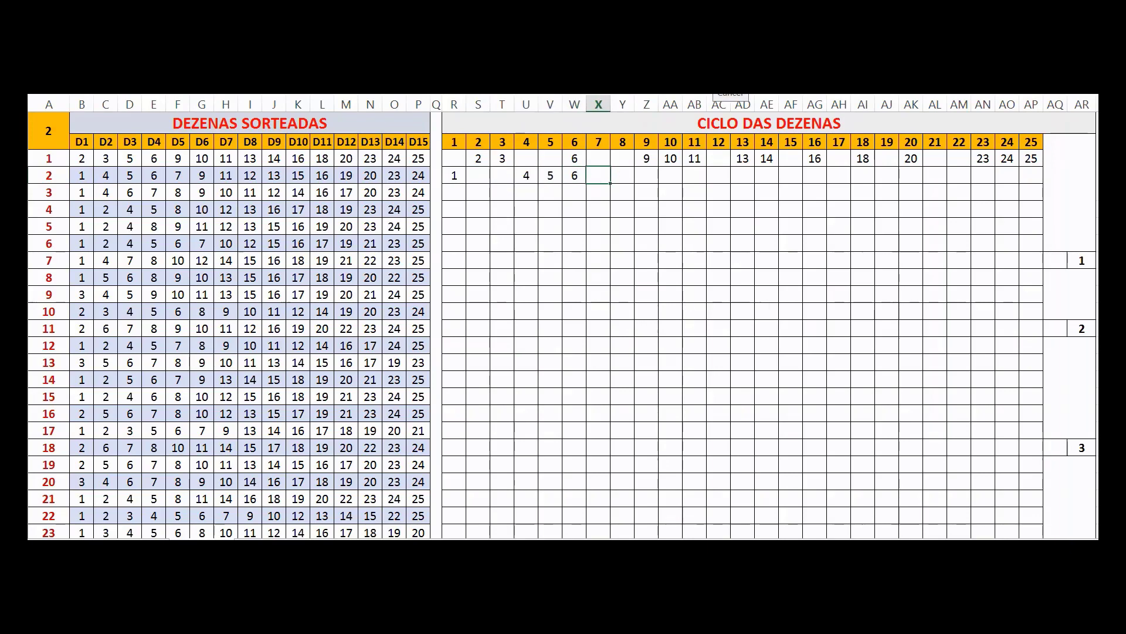
type("7")
key("Tab")
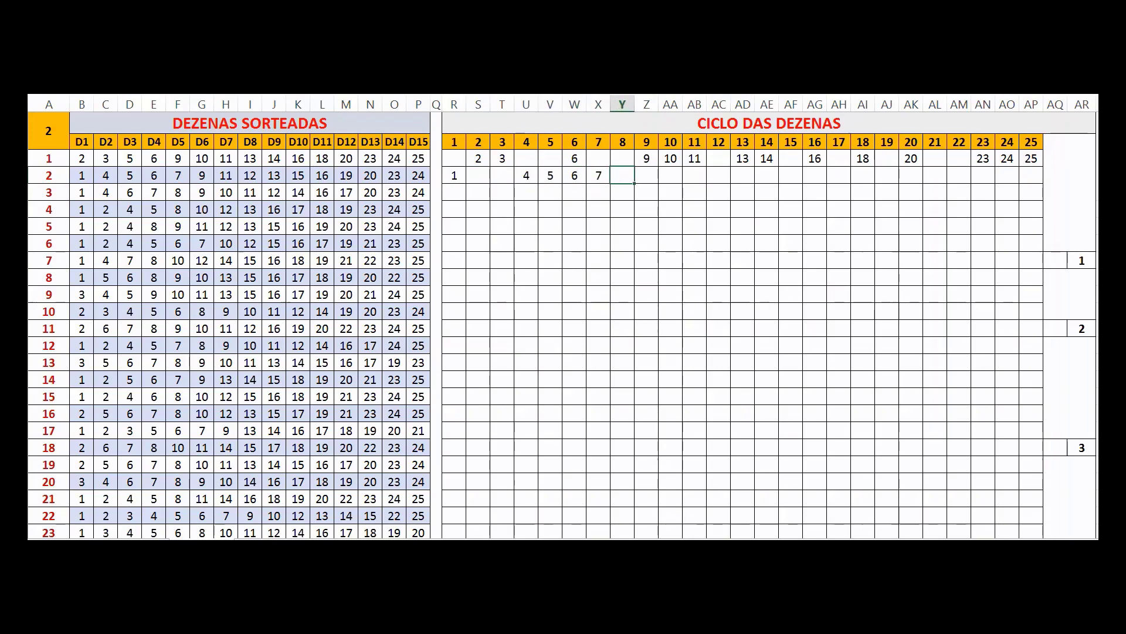
key("Tab")
type("9")
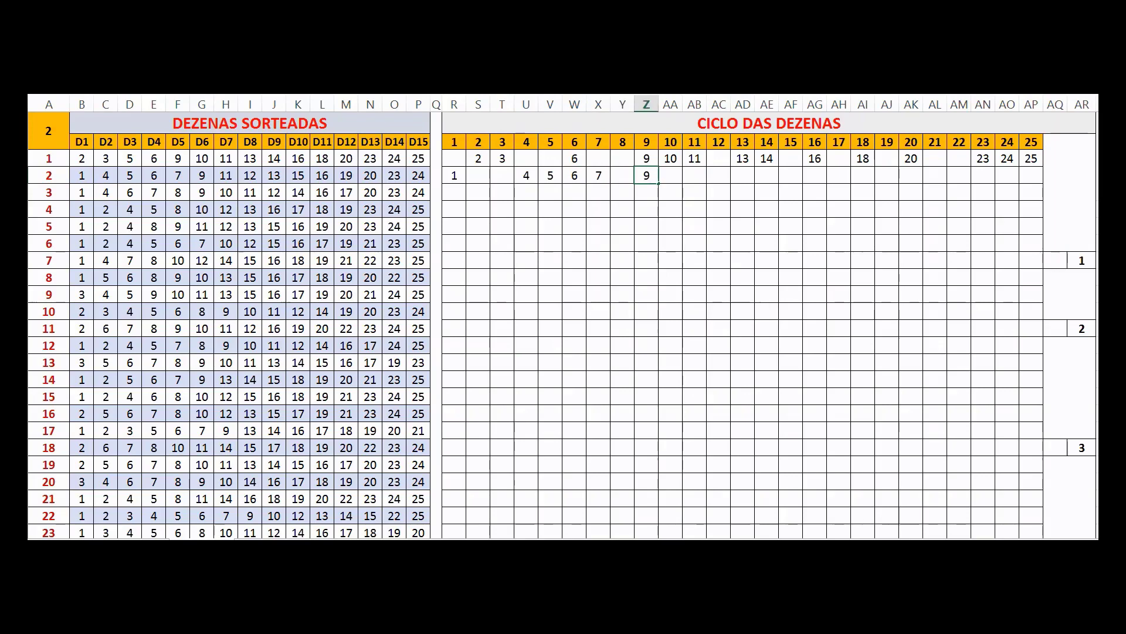
key("Tab")
key("Tab")
type("11")
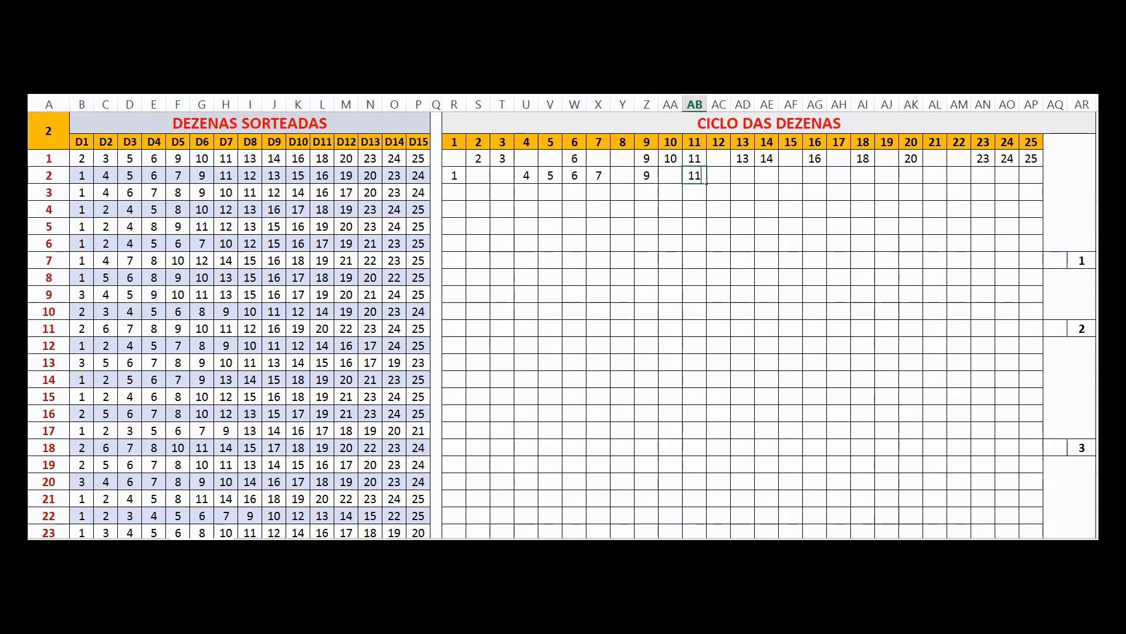
- Enter 12, 13 and 15 in their matching number columns of contest 2's cycle row
key("Tab")
type("12")
key("Tab")
type("13")
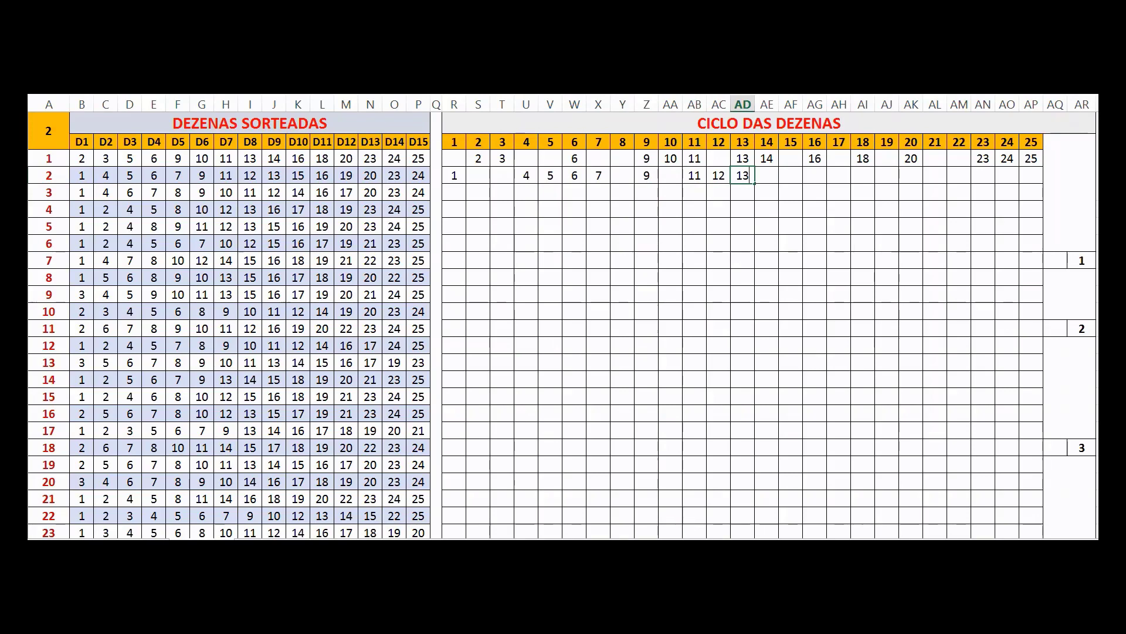
key("Tab")
key("Tab")
type("15")
- Enter 16, 19 and 20 in their matching number columns of contest 2's cycle row
key("Tab")
type("1")
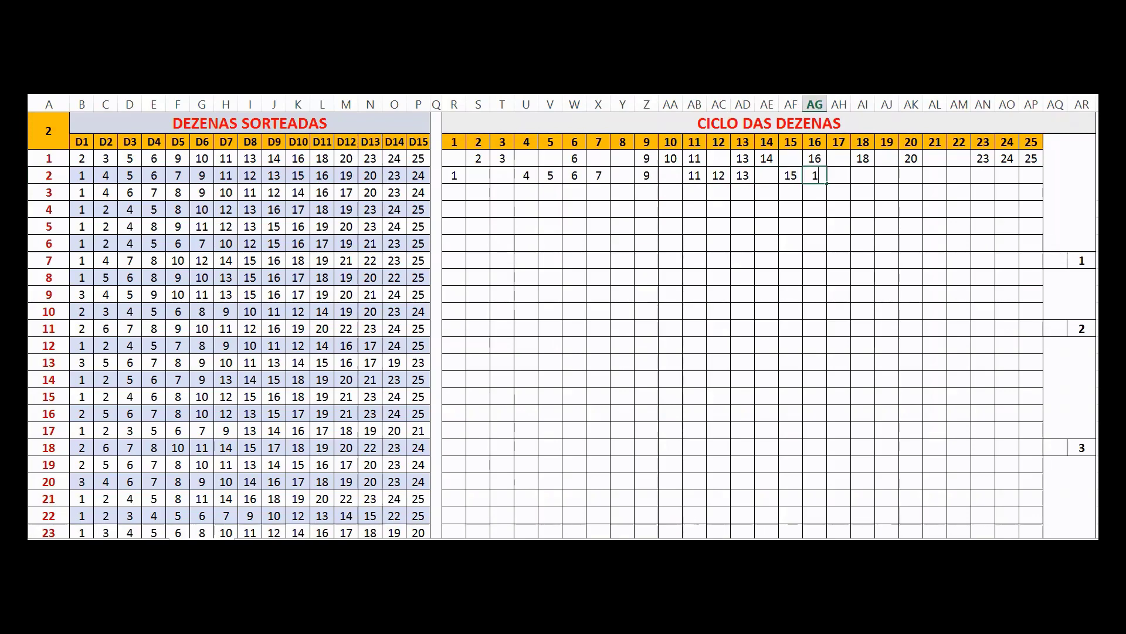
type("6")
key("Tab")
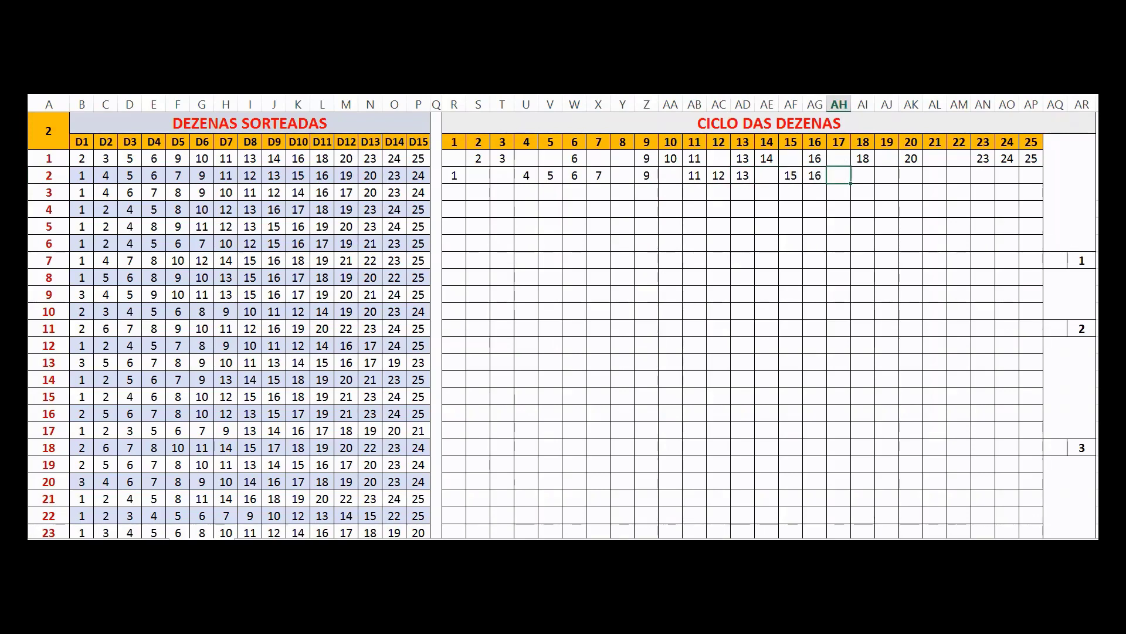
key("Tab")
key("Tab")
type("19")
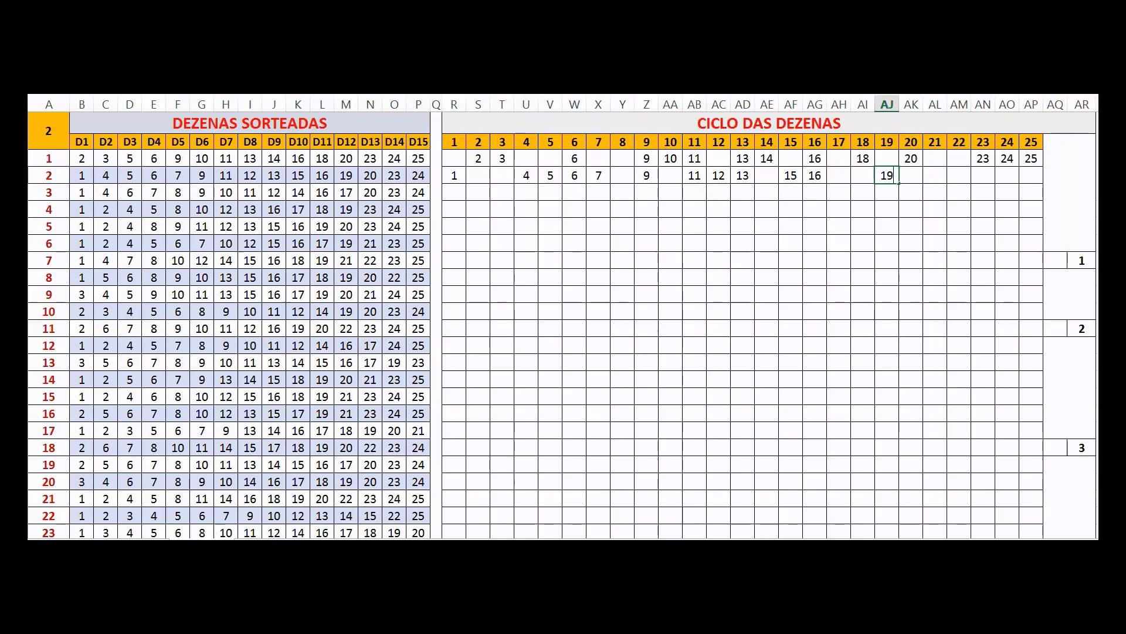
key("Tab")
type("20")
- Enter contest 2's last drawn numbers, 23 and 24, in their matching columns of its cycle row
key("Tab")
key("Tab")
key("Tab")
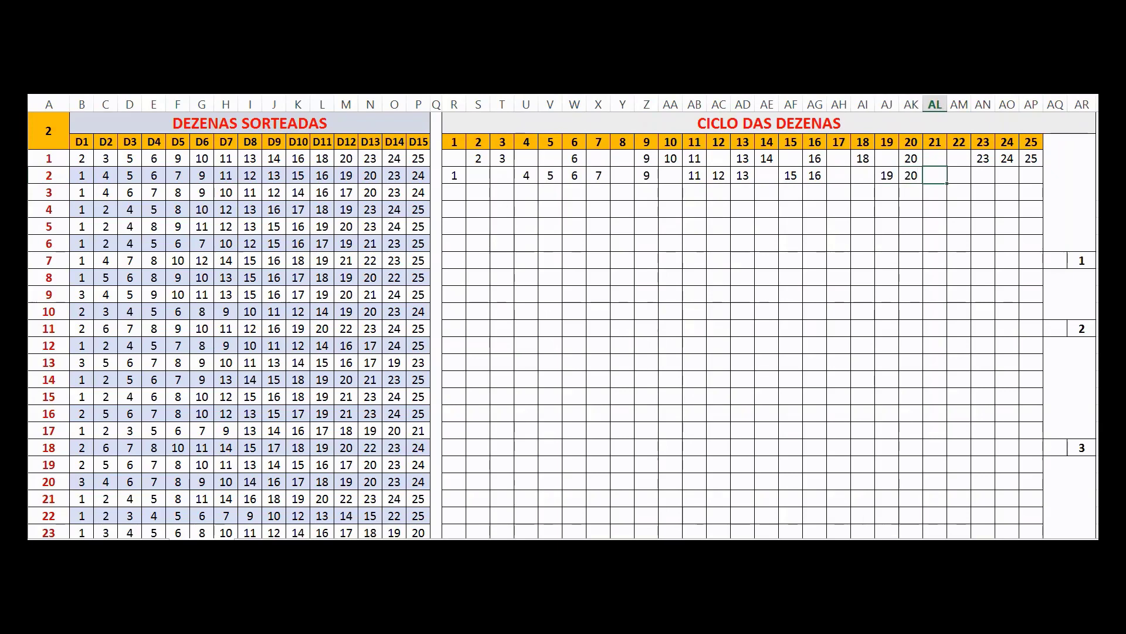
type("23")
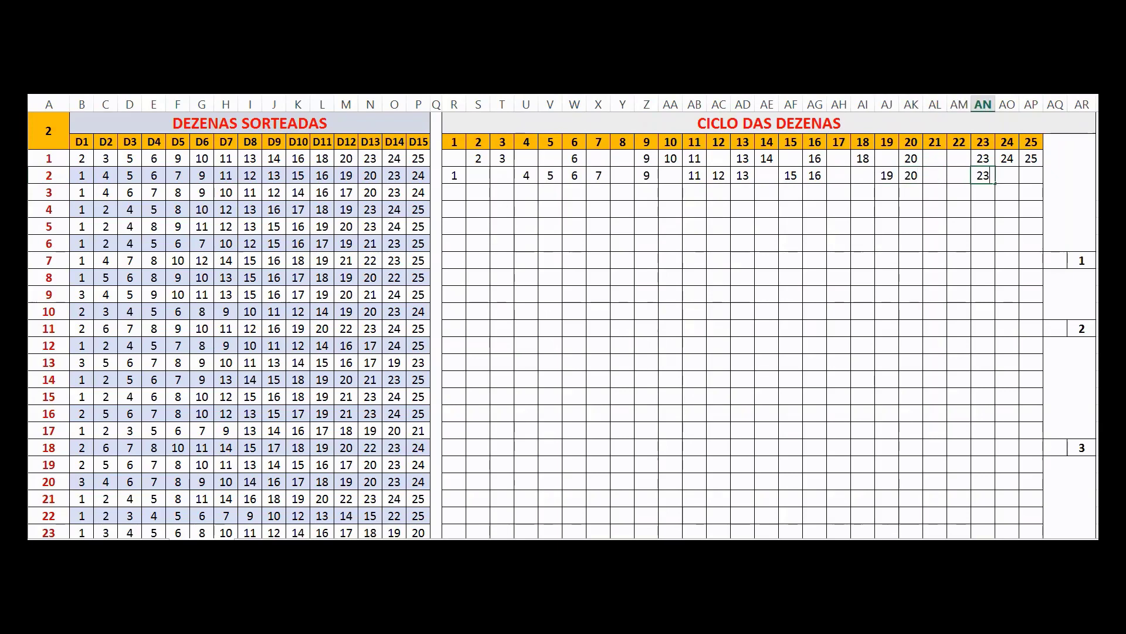
key("Tab")
type("3")
key("BackSpace")
type("24")
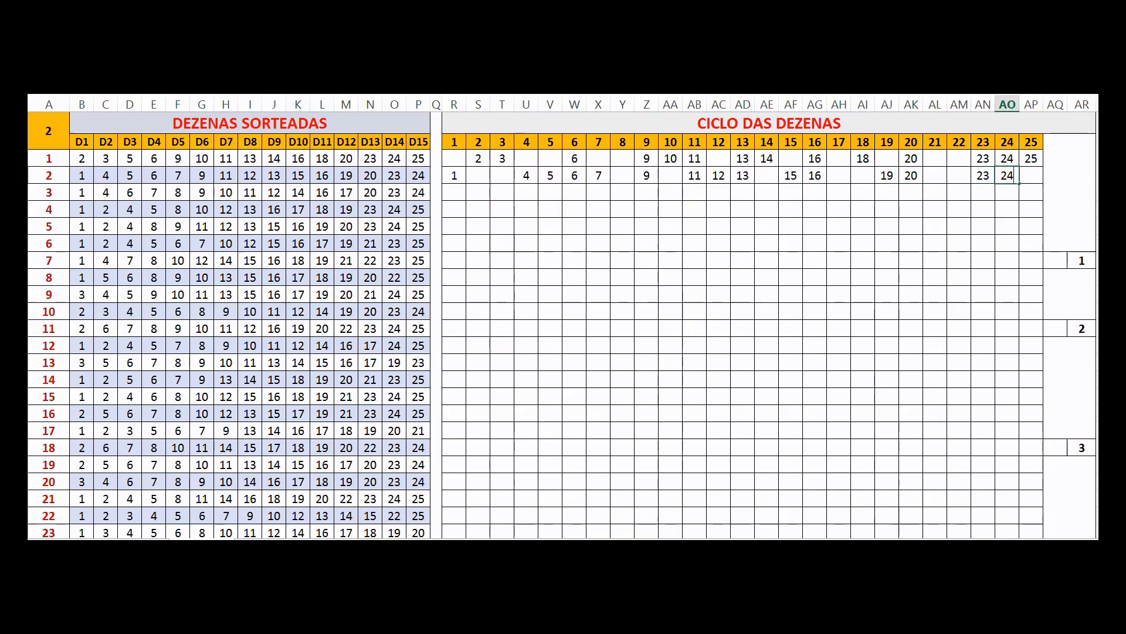
key("Down")
- Carry 2 and 3 over from contest 1 into the empty matching cells of contest 2's cycle row
left_click(478, 174)
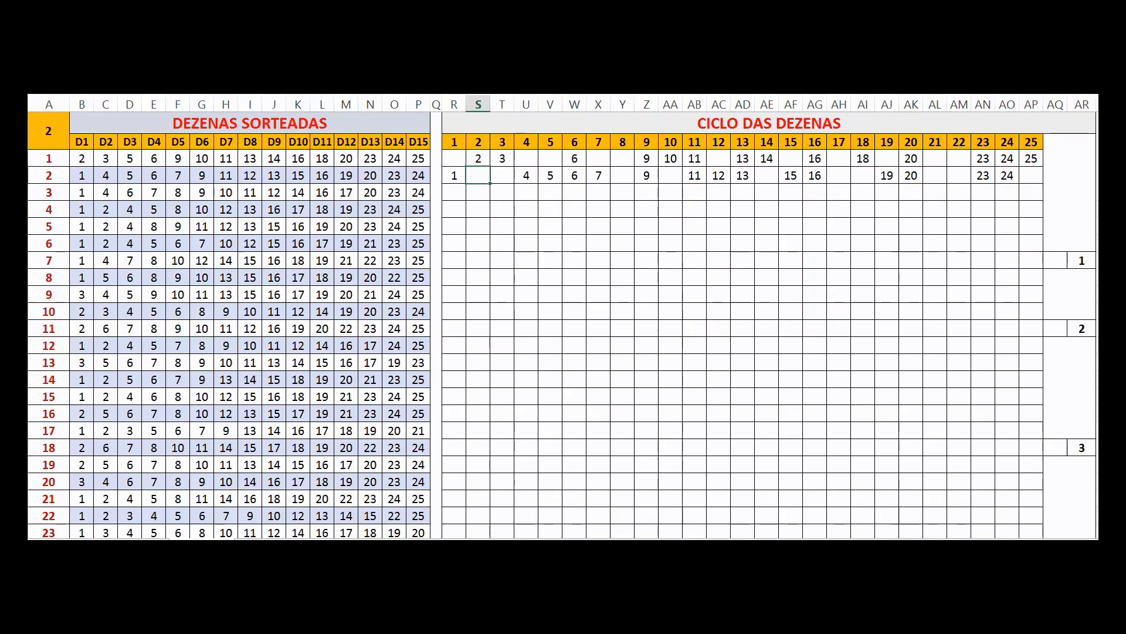
type("2")
key("Right")
type("3")
key("Right")
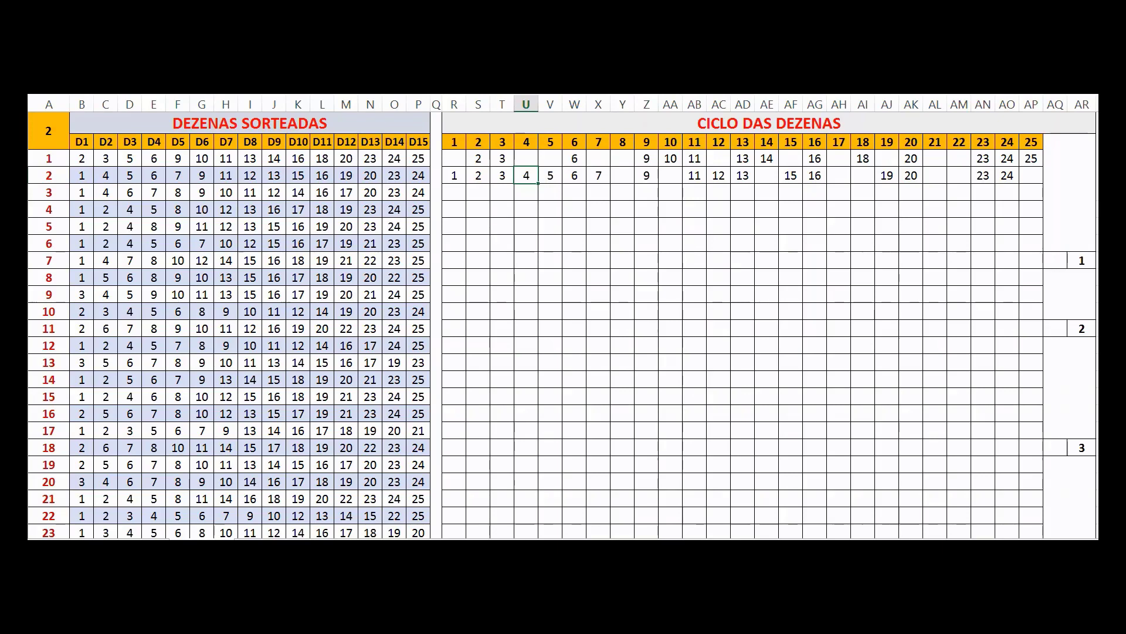
- Carry 10 and 14 over from contest 1 into the empty matching cells of contest 2's cycle row
left_click(669, 175)
type("10")
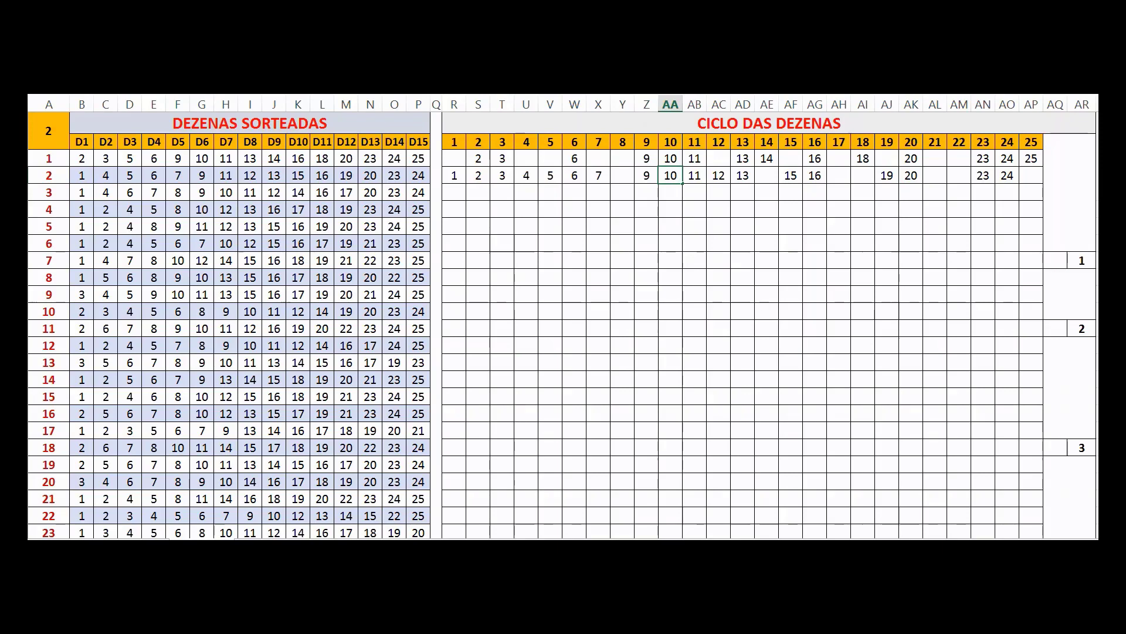
key("Right")
key("Right")
key("Right")
key("Right")
type("14")
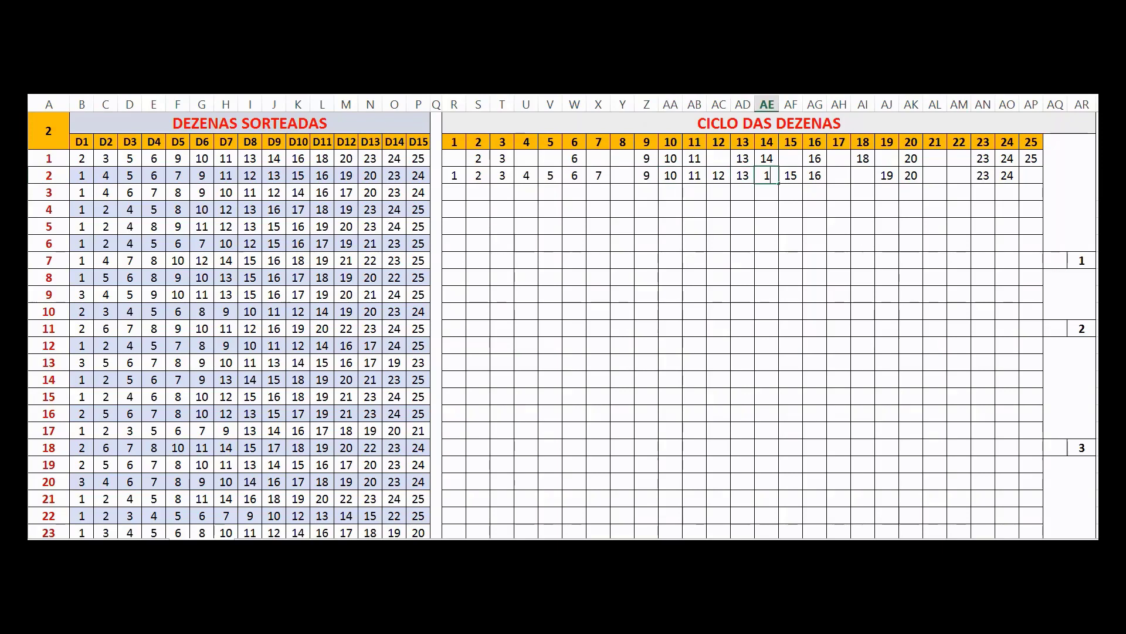
- Carry 18 and 25 over from contest 1 into the empty matching cells of contest 2's cycle row
key("Right")
key("Right")
key("Right")
key("Right")
type("1")
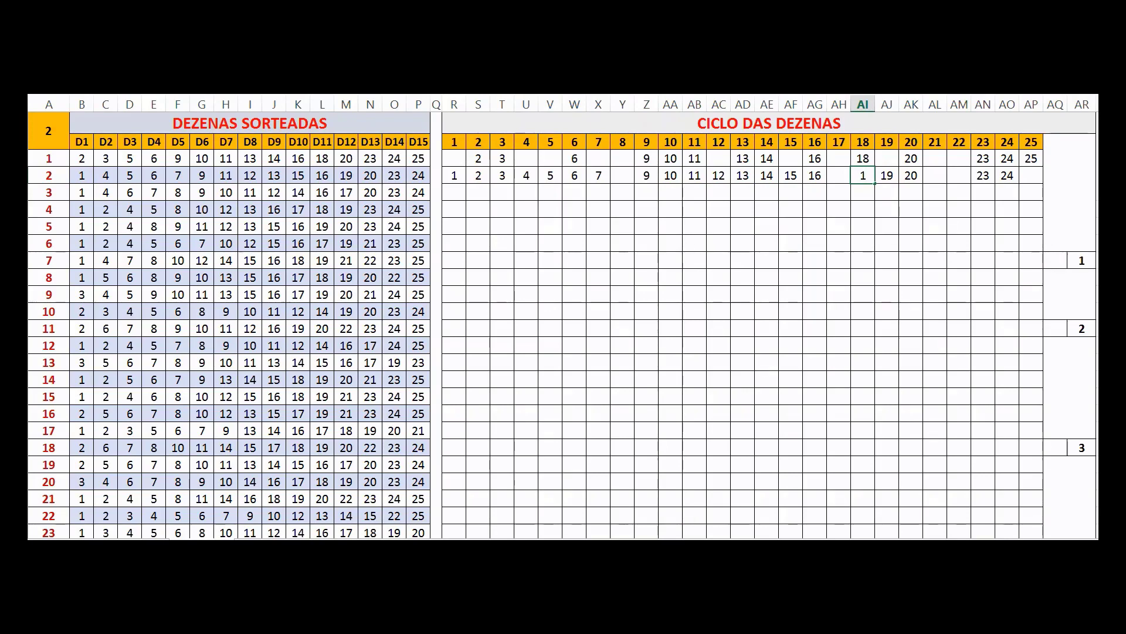
type("8")
key("Right")
key("Right")
key("Right")
key("Right")
key("Right")
key("Right")
key("Right")
type("25")
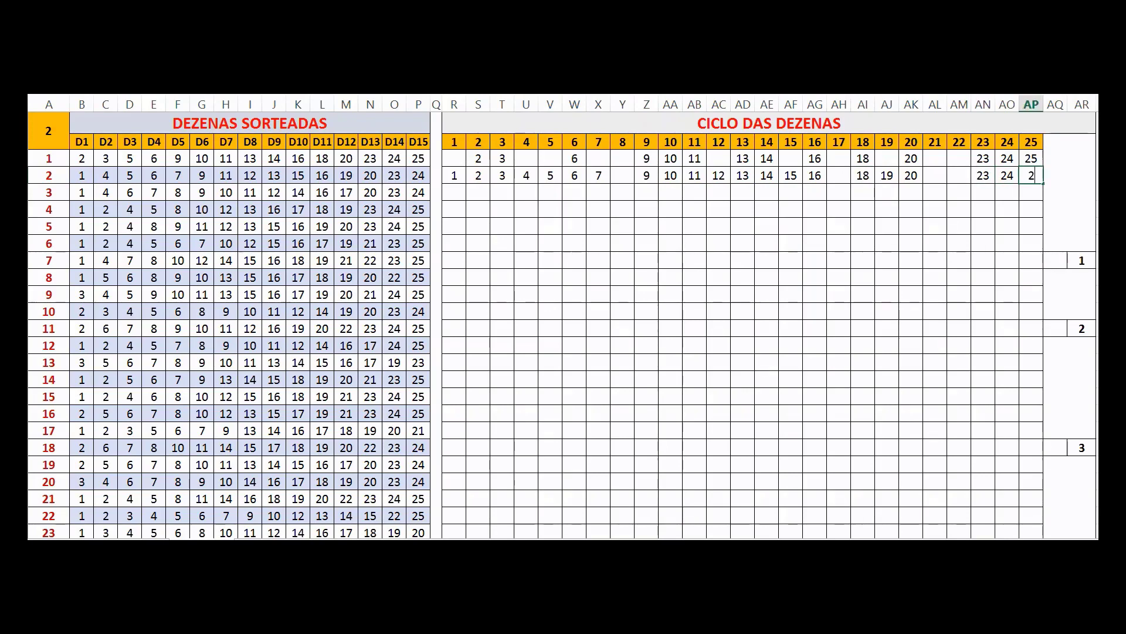
key("Left")
- Review contest 2's cycle row from the number 24 column back to the number 5 column for remaining gaps
key("Left")
key("Left")
key("Left")
key("Left")
key("Left")
key("Left")
key("Left")
key("Left")
key("Left")
key("Left")
key("Left")
key("Left")
key("Left")
key("Left")
key("Left")
key("Left")
key("Left")
key("Left")
key("Left")
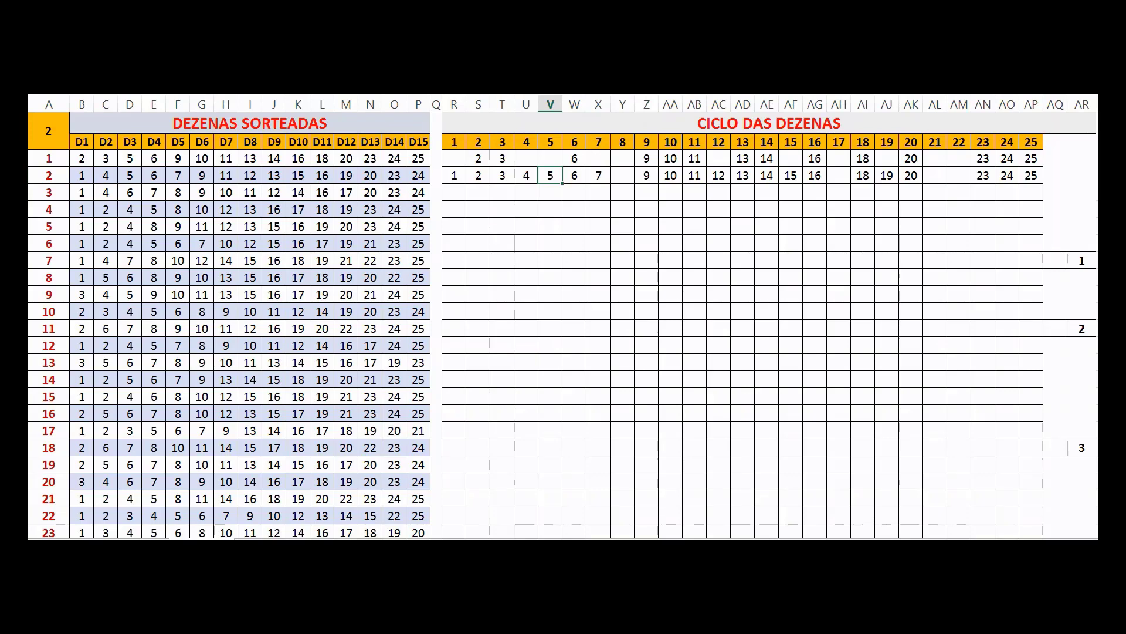
- Enter contest 3's drawn numbers 1, 4 and 6 under their matching headers in its cycle row
left_click(454, 192)
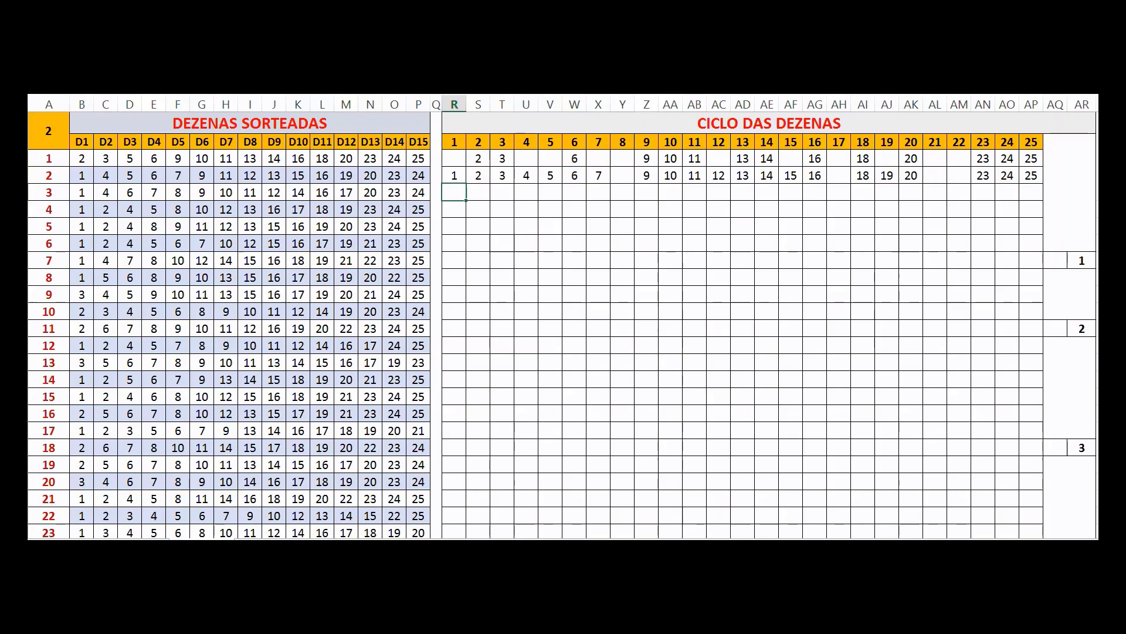
type("1")
left_click(526, 192)
type("4")
key("Tab")
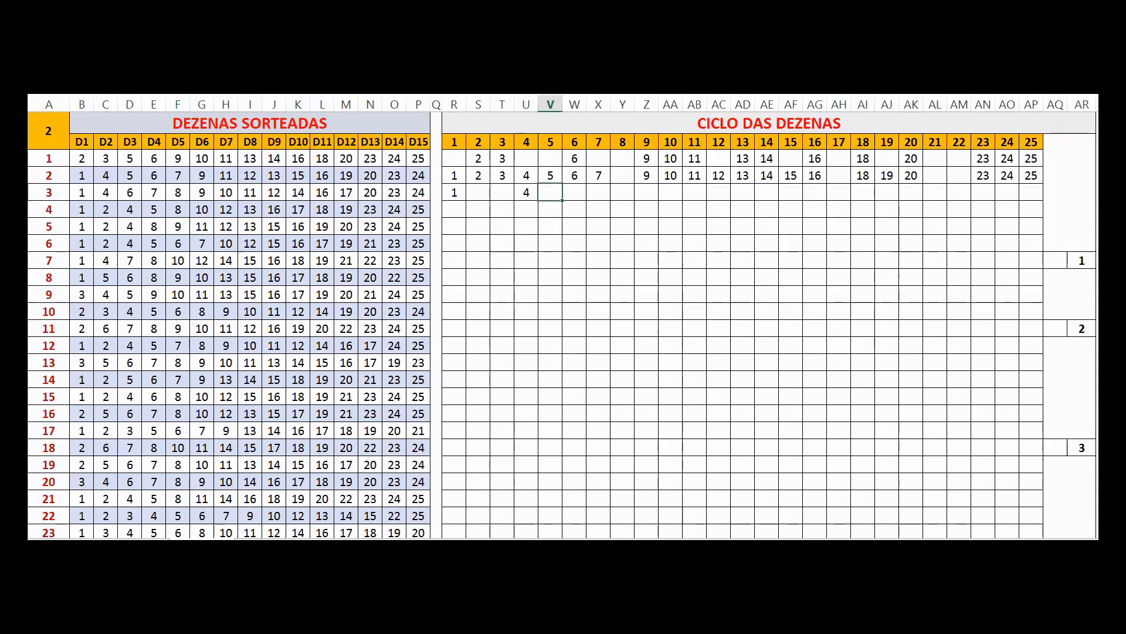
key("Tab")
type("6")
key("Tab")
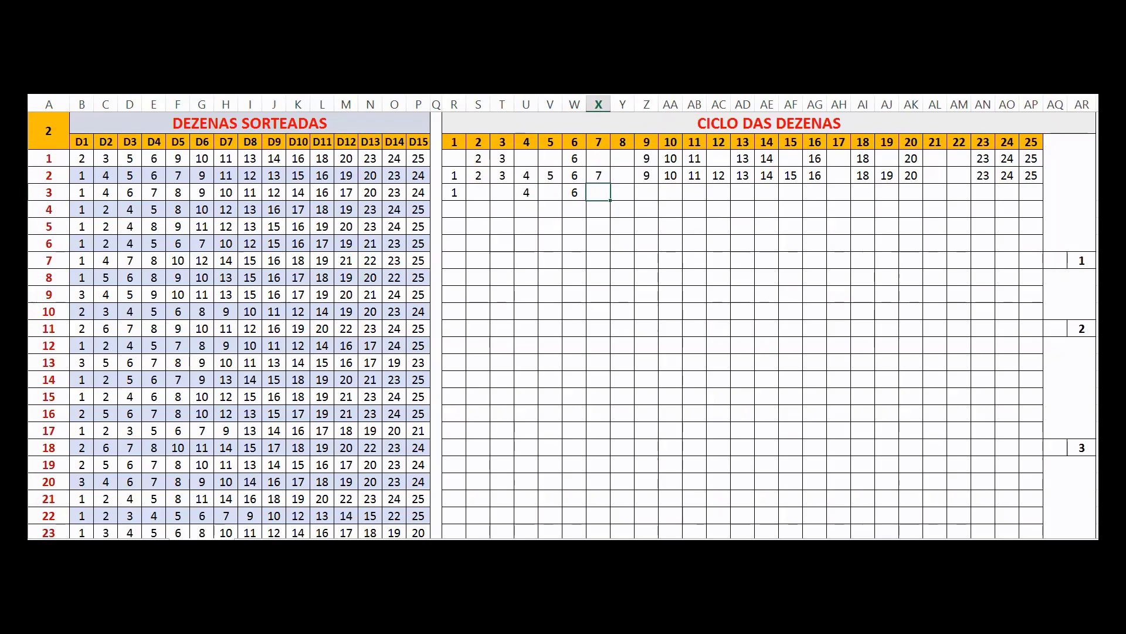
- Enter the drawn numbers 7, 8 and 9 in the matching cells of contest 3's cycle row
type("7")
key("Tab")
type("8")
key("Tab")
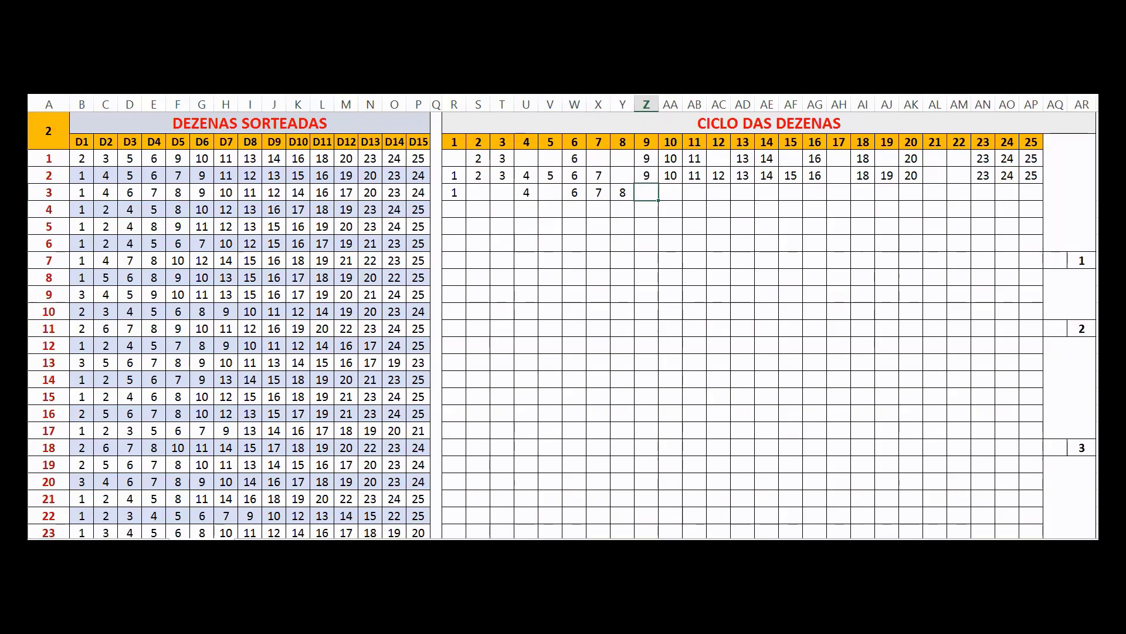
type("9")
key("Tab")
- Enter the drawn numbers 10, 11 and 12 in the matching cells of contest 3's cycle row
type("10")
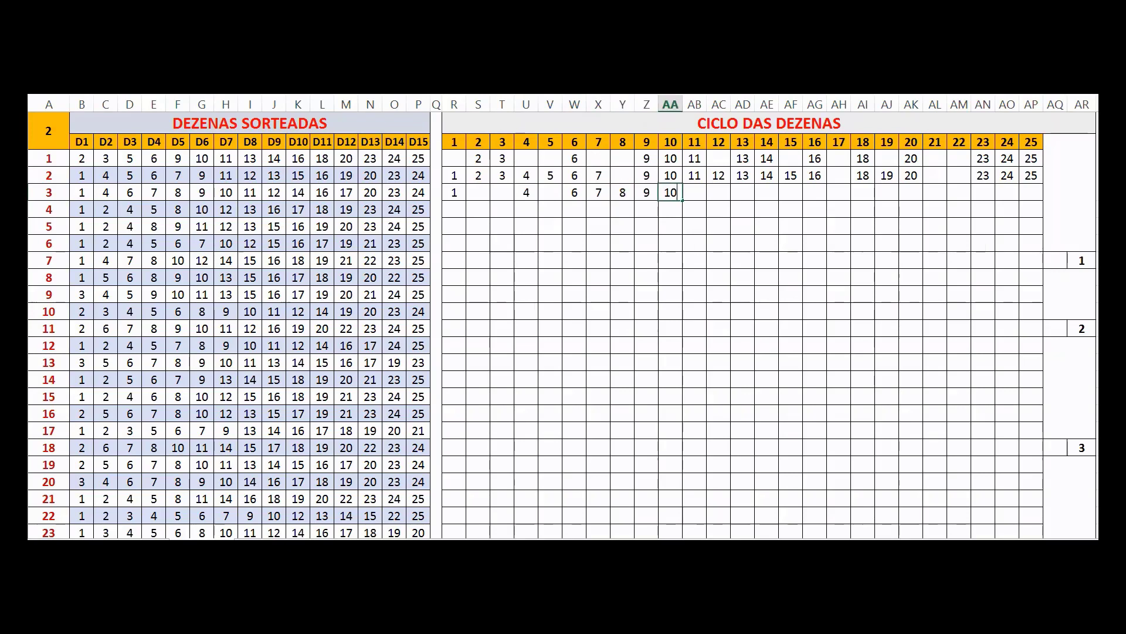
key("Tab")
type("11")
key("Tab")
type("12")
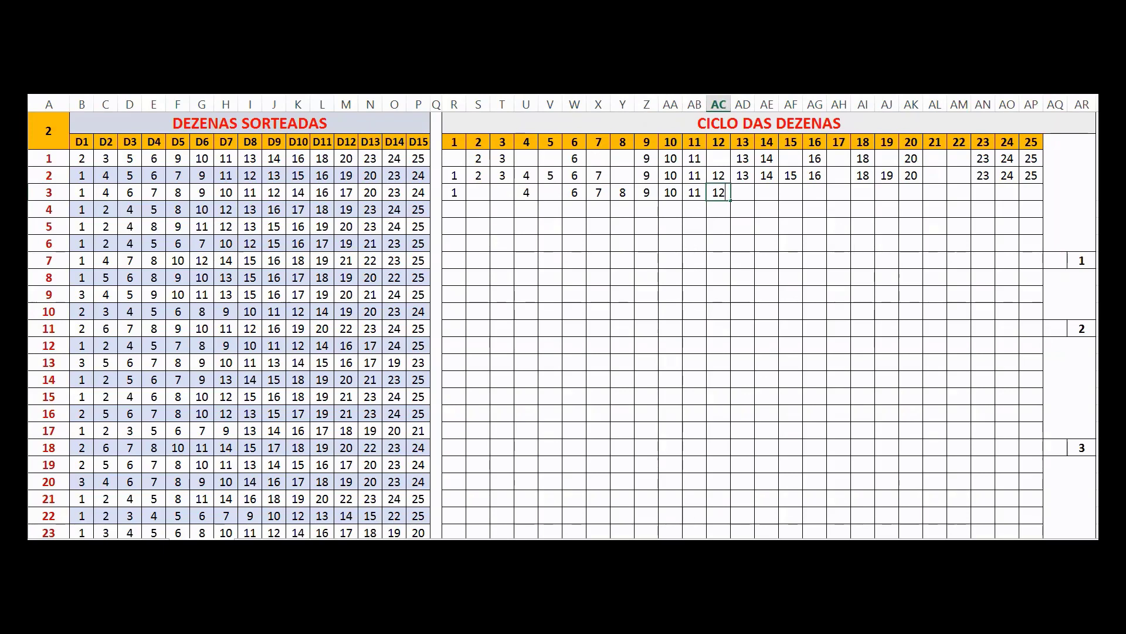
key("Tab")
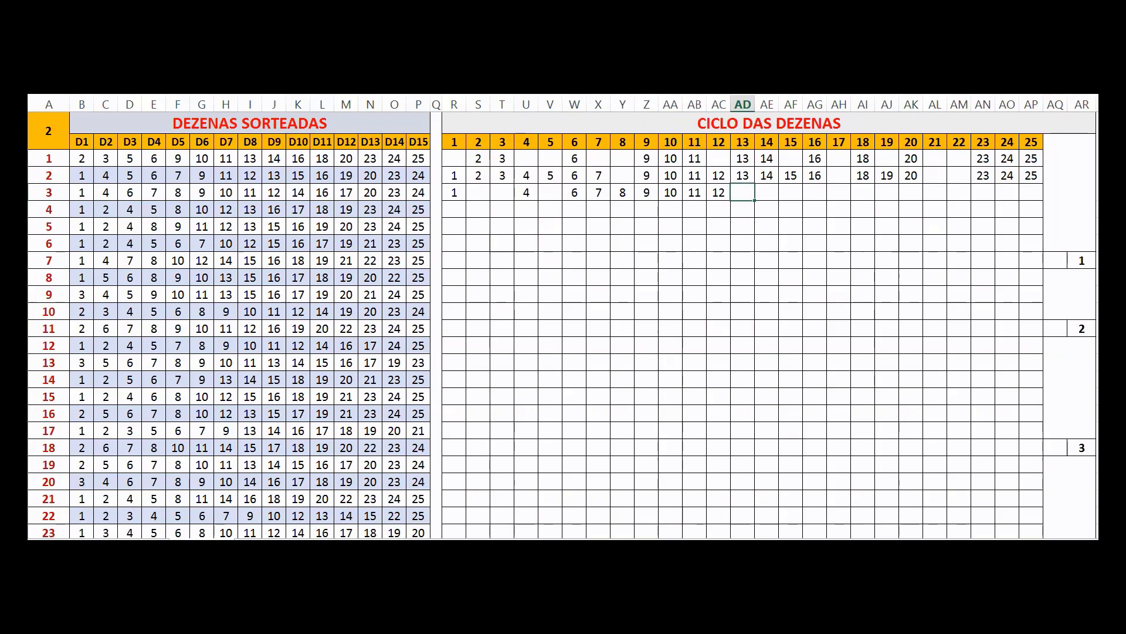
- Enter the drawn numbers 14, 16 and 17 in contest 3's cycle row, leaving the 13 and 15 cells empty
key("Right")
type("14")
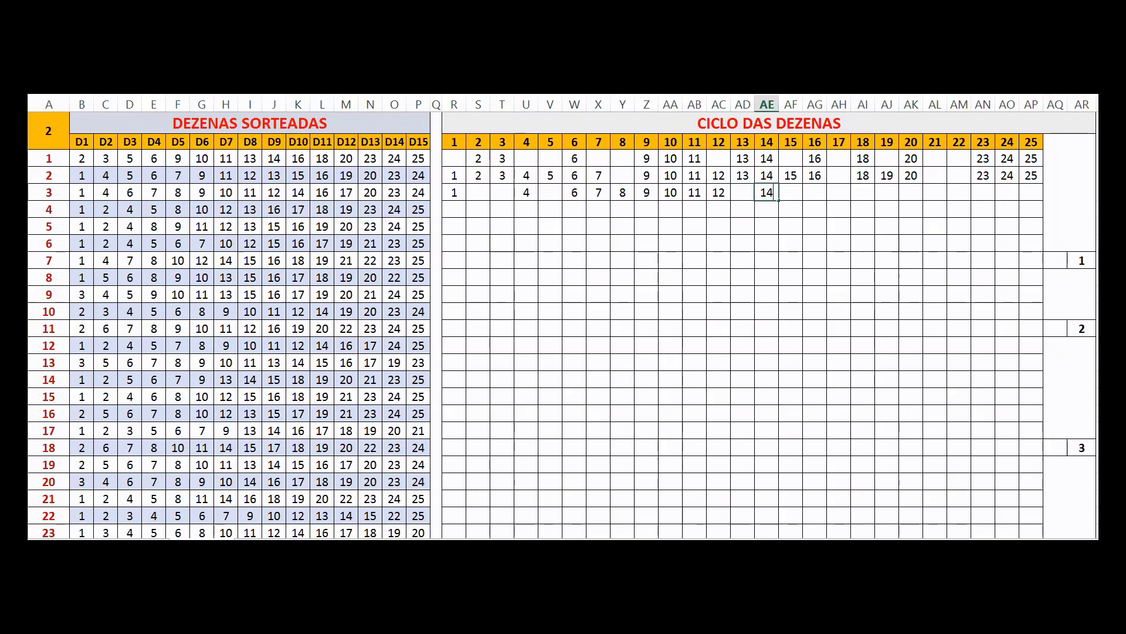
key("Right")
key("Right")
type("16")
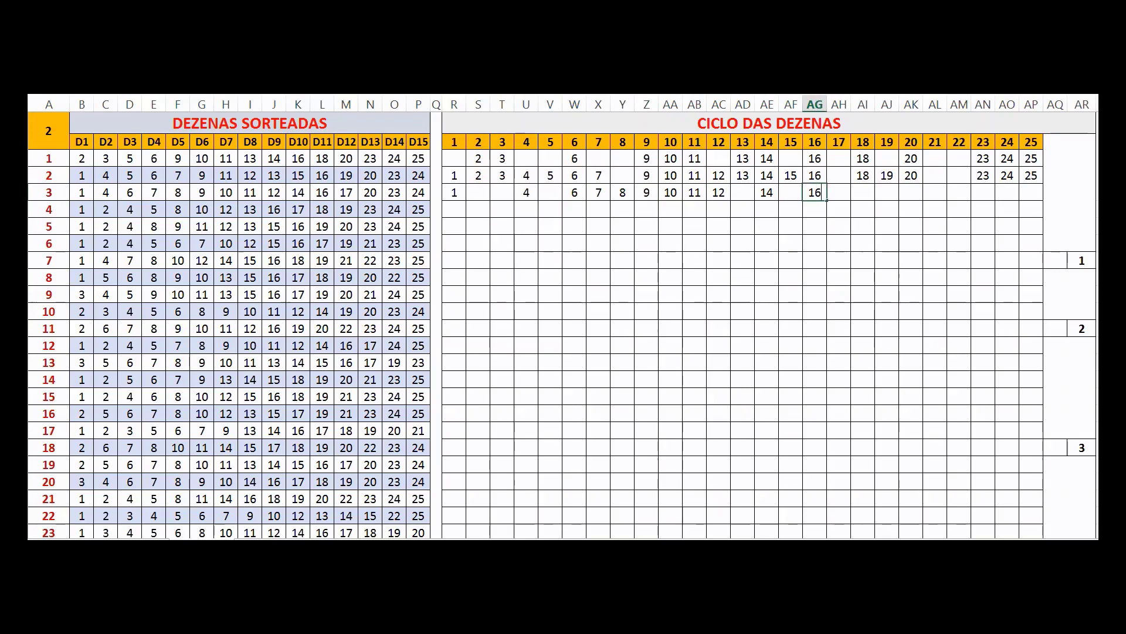
key("Right")
type("17")
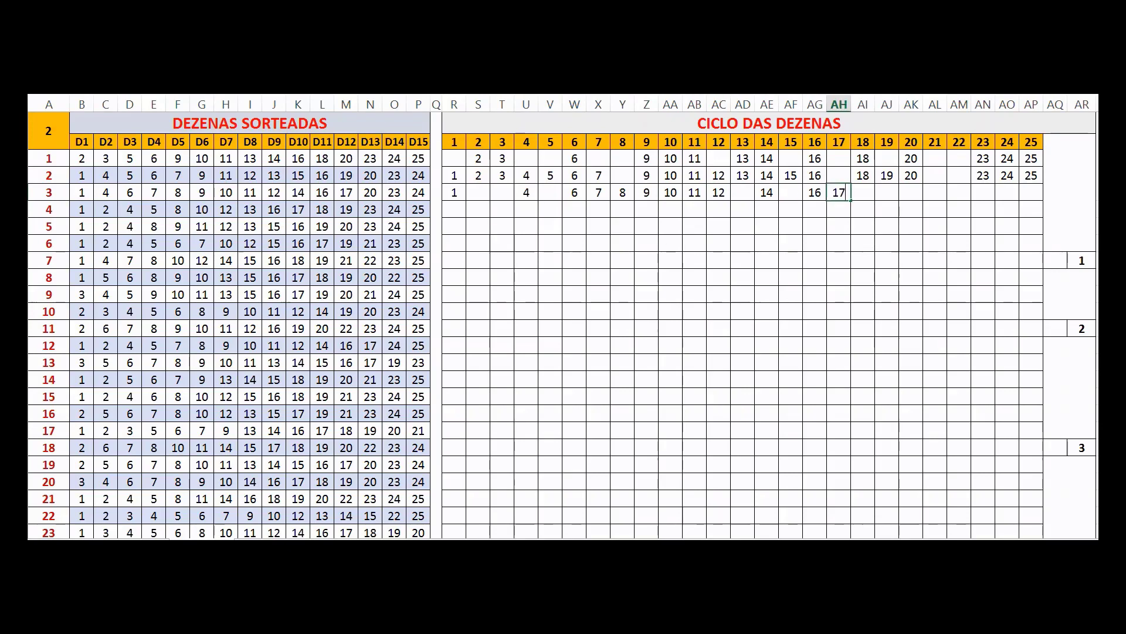
key("Right")
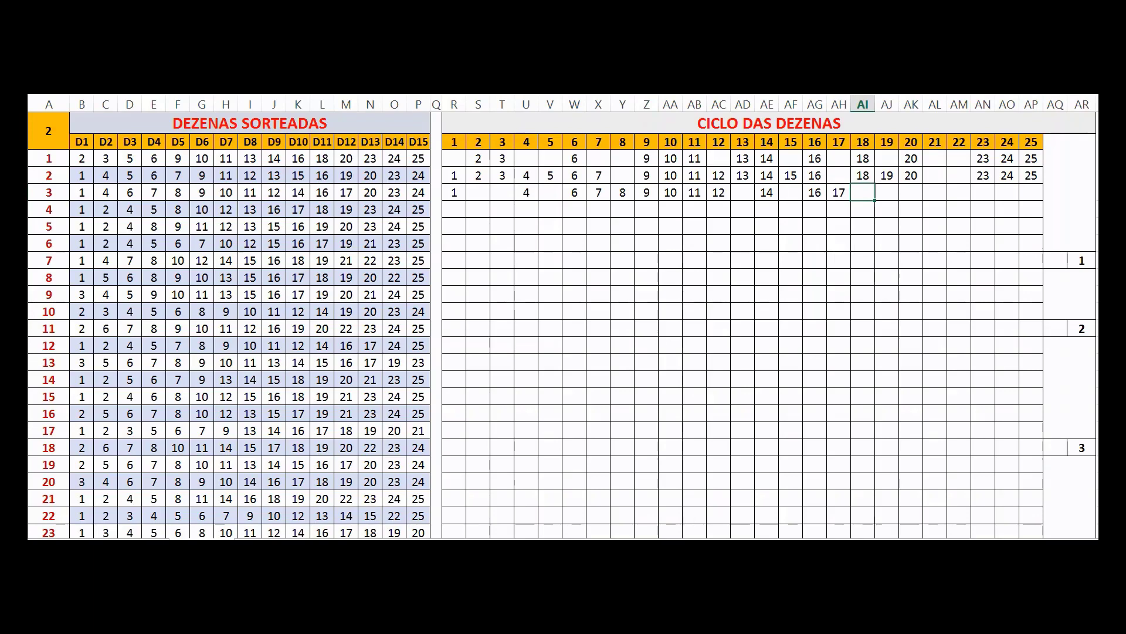
- Enter the drawn numbers 20, 23 and 24 in the matching cells of contest 3's cycle row
left_click(911, 193)
type("20")
left_click(983, 192)
type("23")
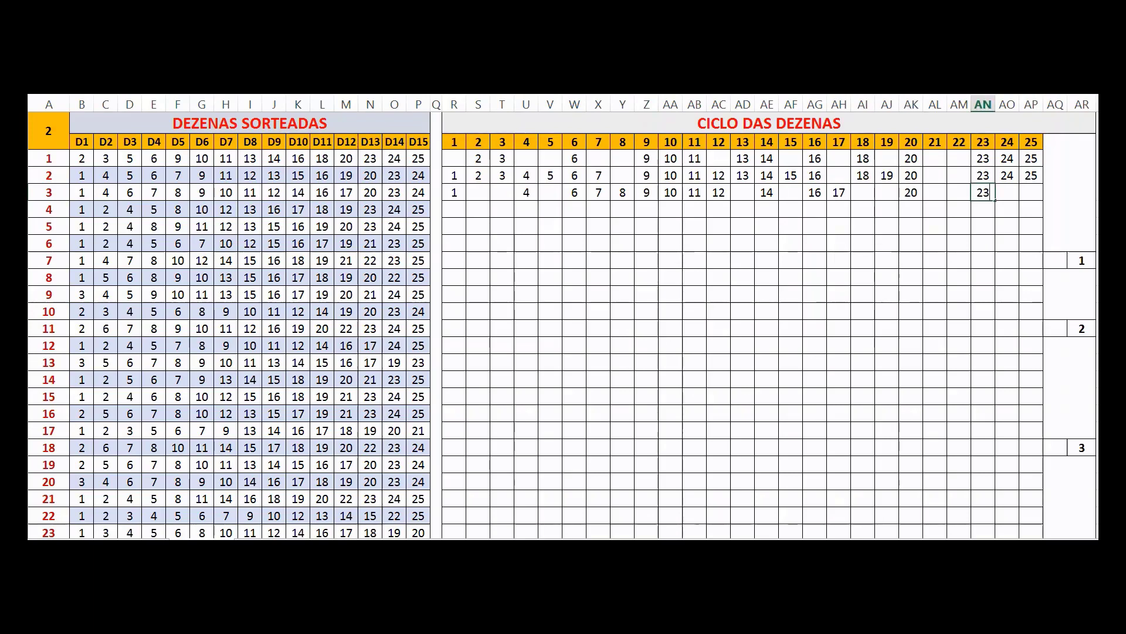
key("Right")
type("24")
key("Right")
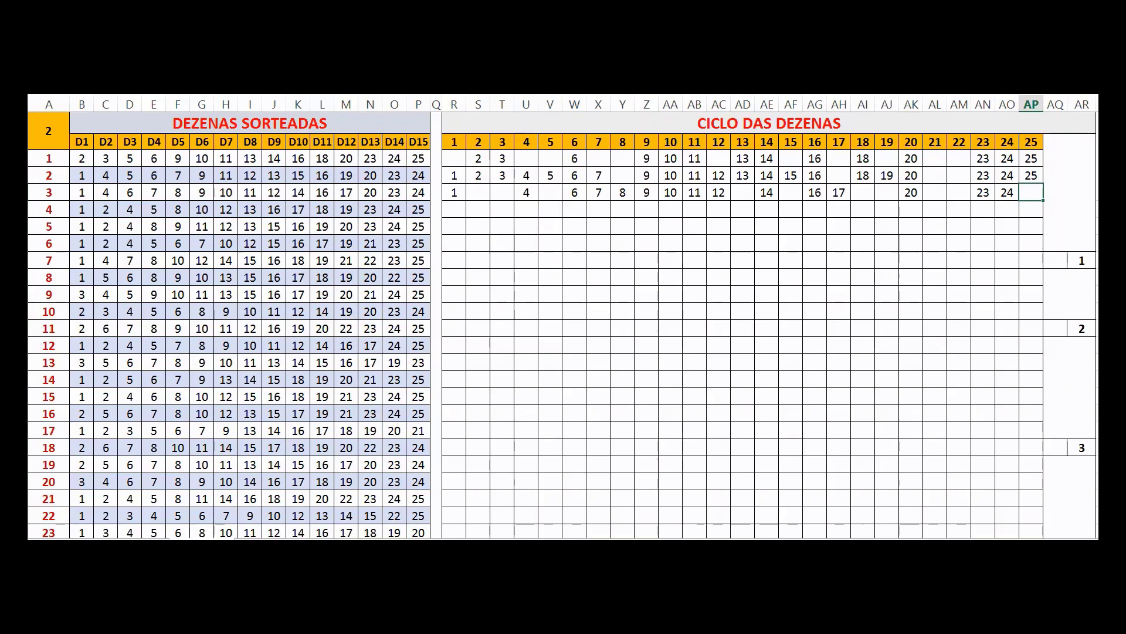
- Carry 2, 3 and 5 over from contest 2 into the empty matching cells of contest 3's cycle row
mouse_move(478, 192)
left_mouse_down()
mouse_move(502, 192)
mouse_move(478, 192)
left_mouse_up()
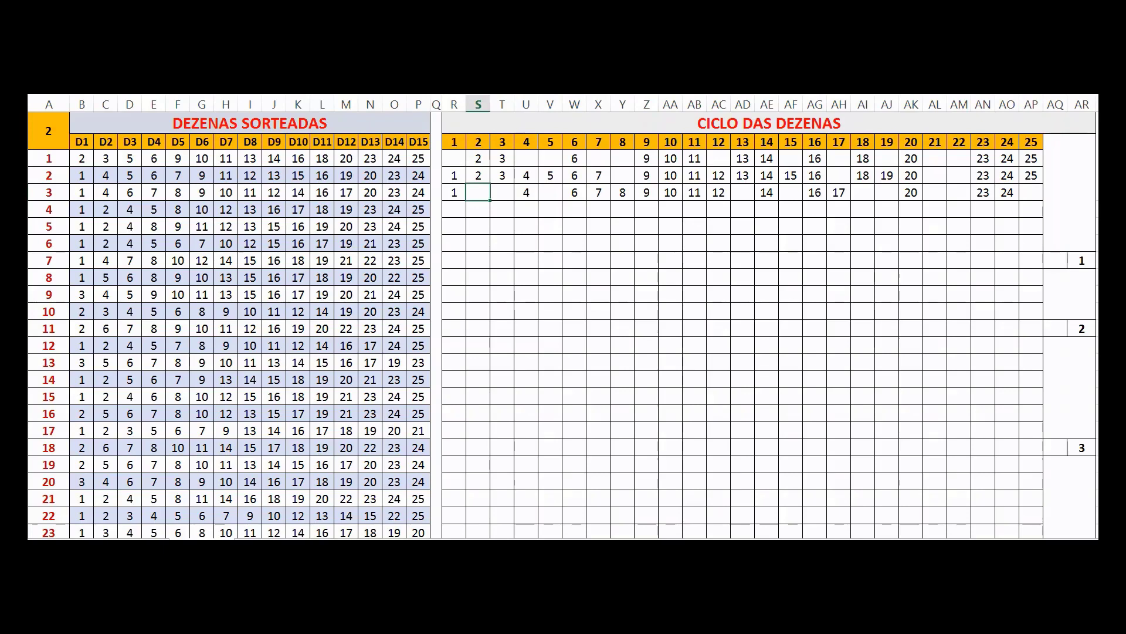
type("2")
key("Tab")
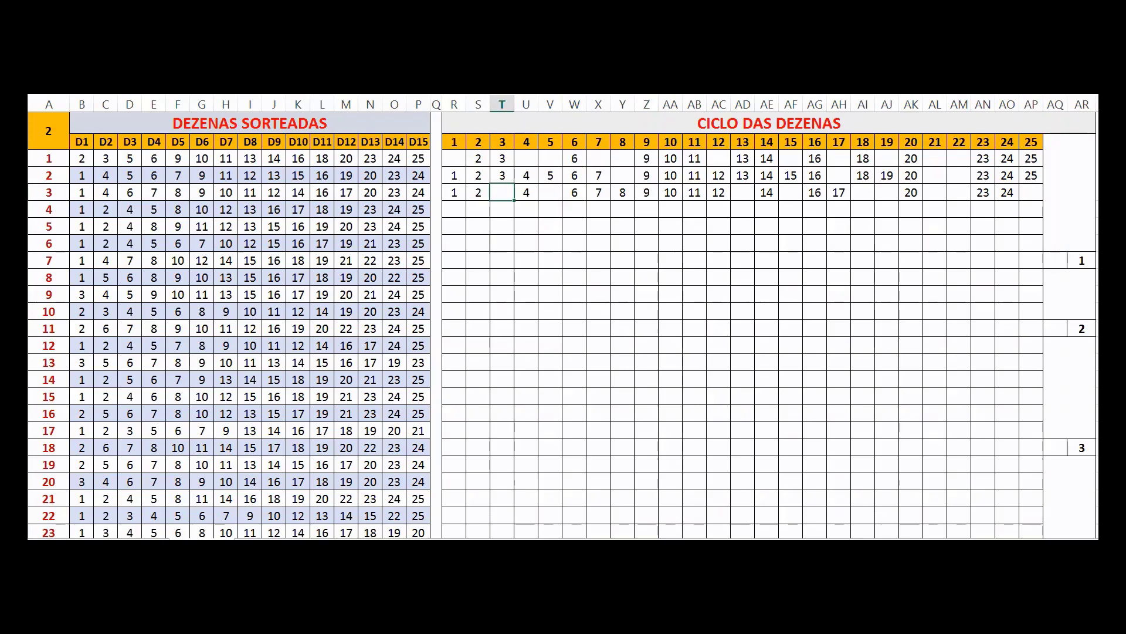
type("3")
key("Tab")
key("Tab")
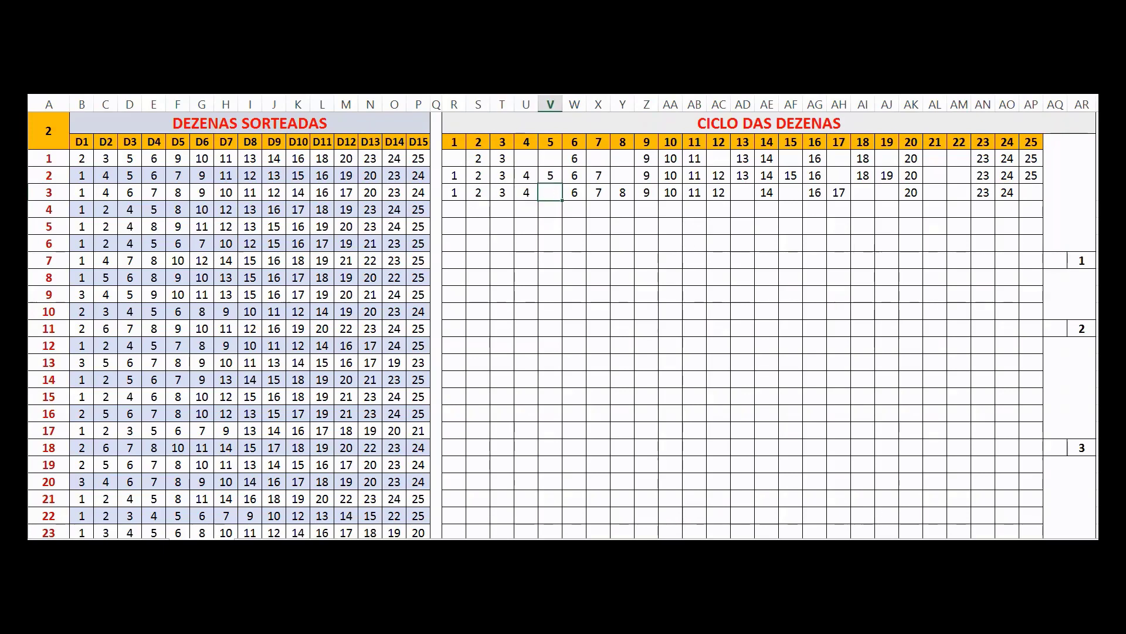
type("5")
key("Tab")
- Carry 13 and 15 over from contest 2 into the empty matching cells of contest 3's cycle row
key("Tab")
key("Tab")
key("Tab")
key("Tab")
key("Tab")
key("Tab")
key("Tab")
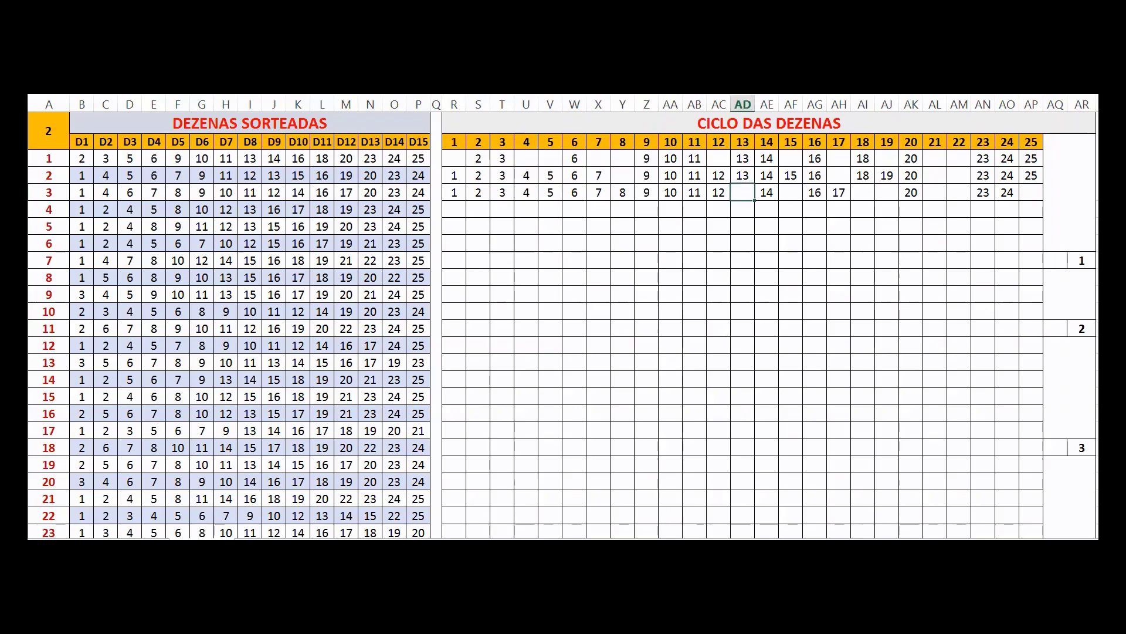
type("13")
key("Tab")
key("Tab")
type("15")
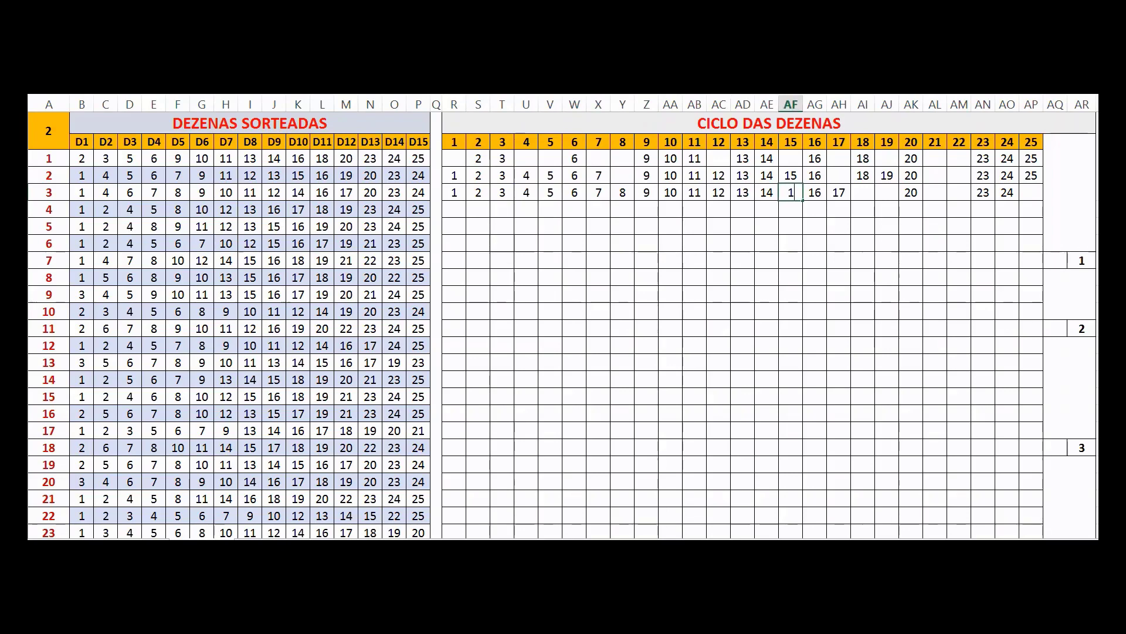
key("Tab")
- Carry 18 and 19 over from contest 2 into the empty matching cells of contest 3's cycle row
key("Tab")
key("Tab")
type("18")
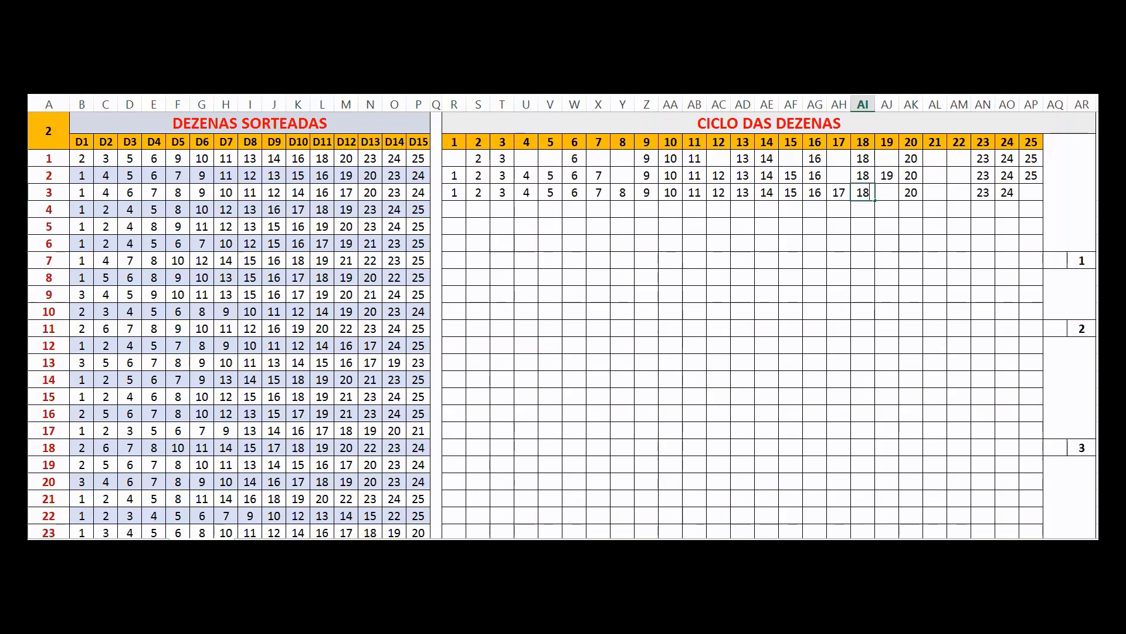
key("Tab")
type("1")
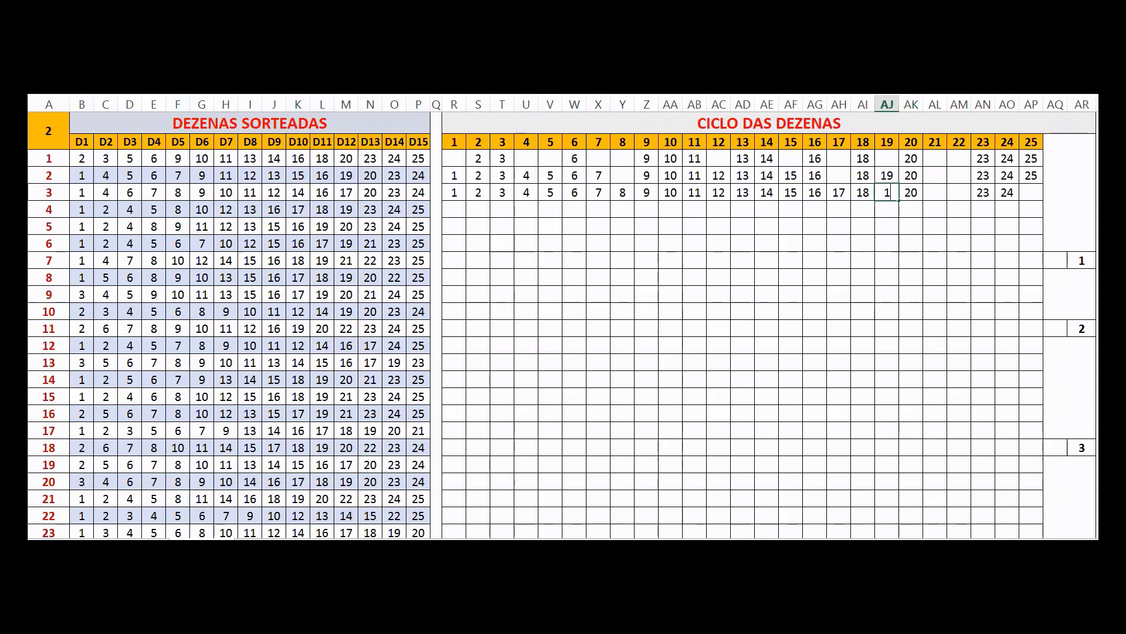
type("9")
key("Tab")
- Carry 25 over from contest 2 into contest 3's cycle row, leaving the 21 and 22 cells empty
key("Tab")
key("Tab")
key("Tab")
key("Tab")
key("Tab")
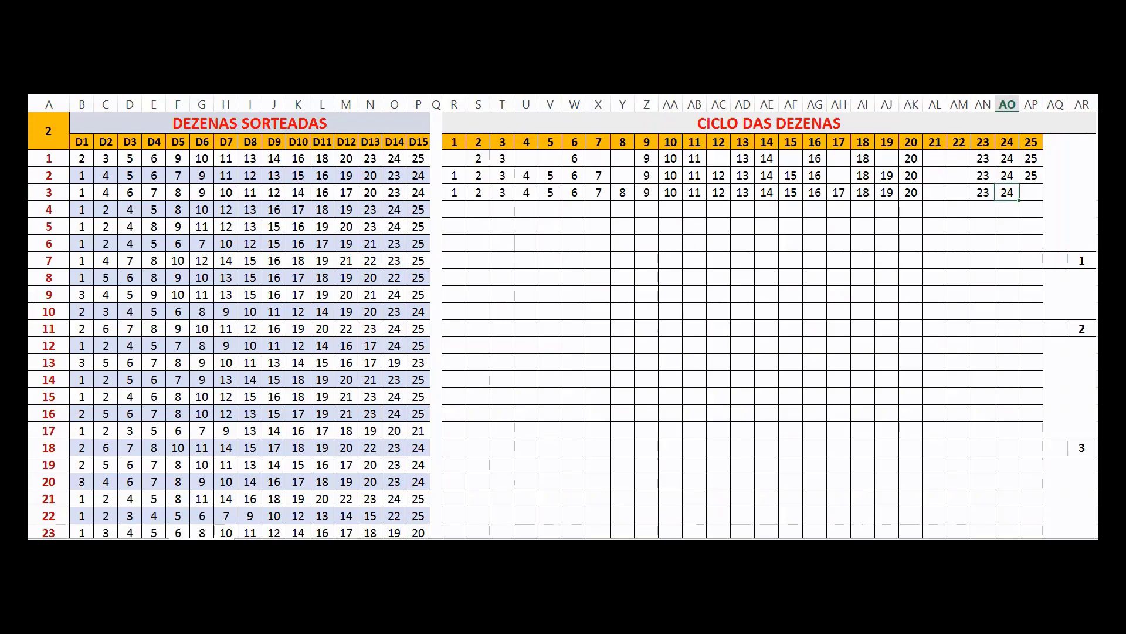
type("2")
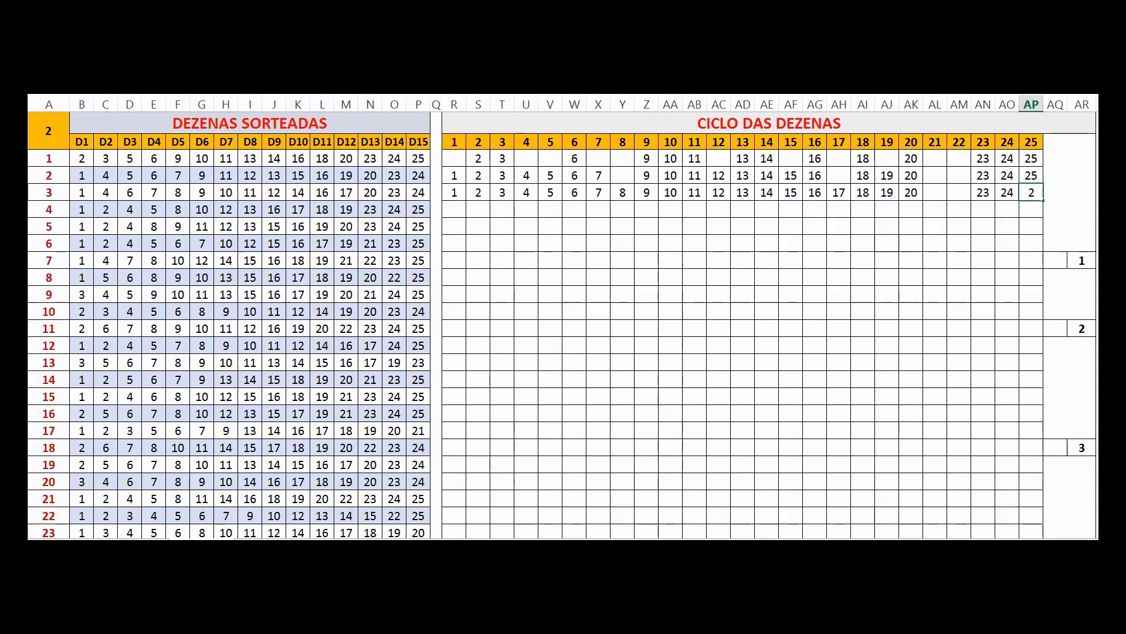
type("5")
key("Return")
- Enter contest 4's drawn numbers 1, 2, 4 and 5 under their matching headers in its cycle row
left_click(453, 209)
type("1")
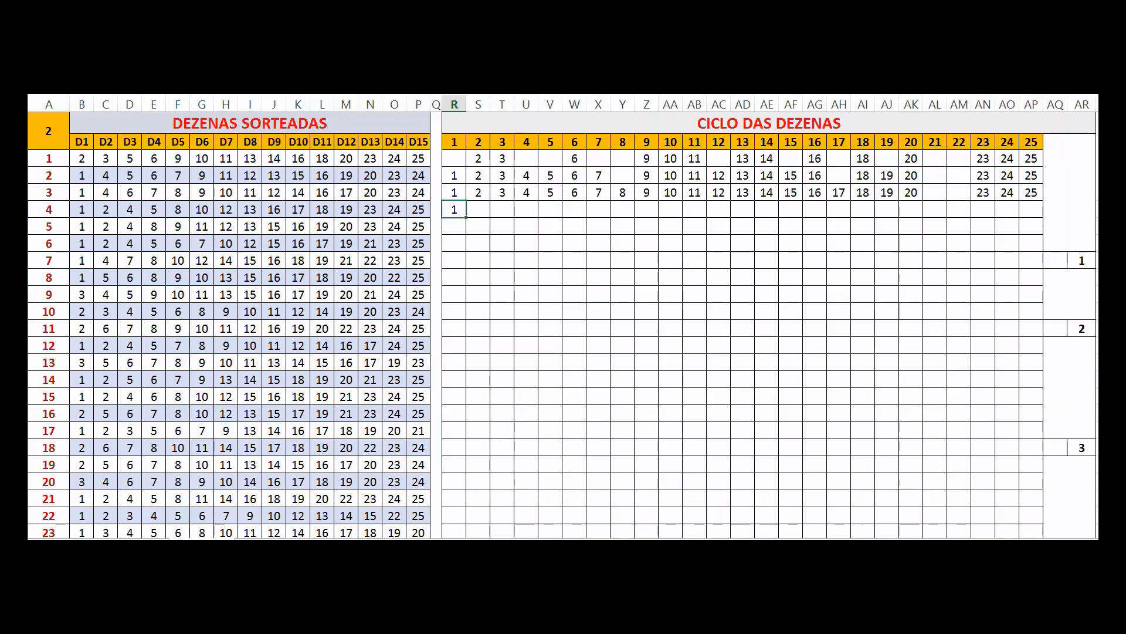
key("Right")
type("2")
key("Tab")
key("Tab")
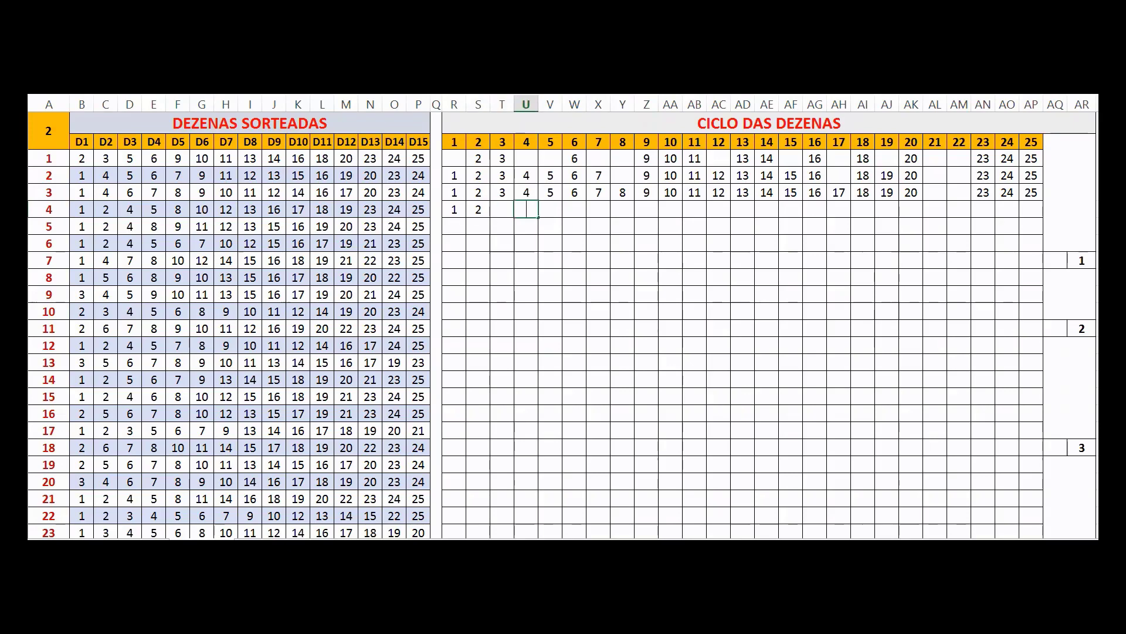
type("4")
key("Tab")
type("5")
key("Tab")
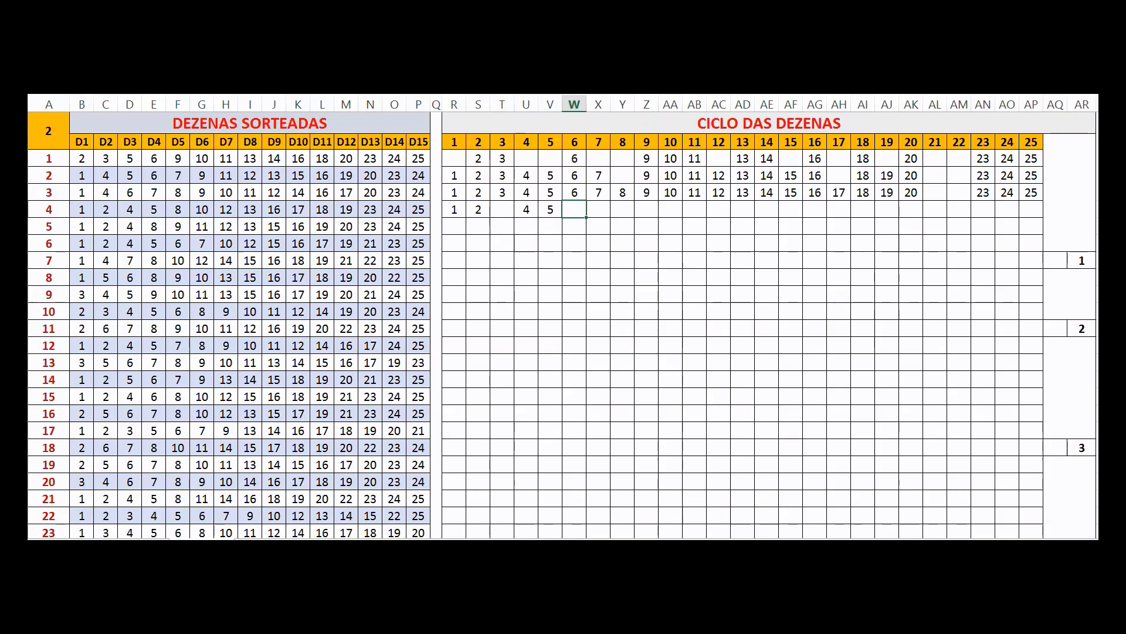
- Enter the drawn numbers 8 and 10 in the matching cells of contest 4's cycle row
key("Tab")
key("Tab")
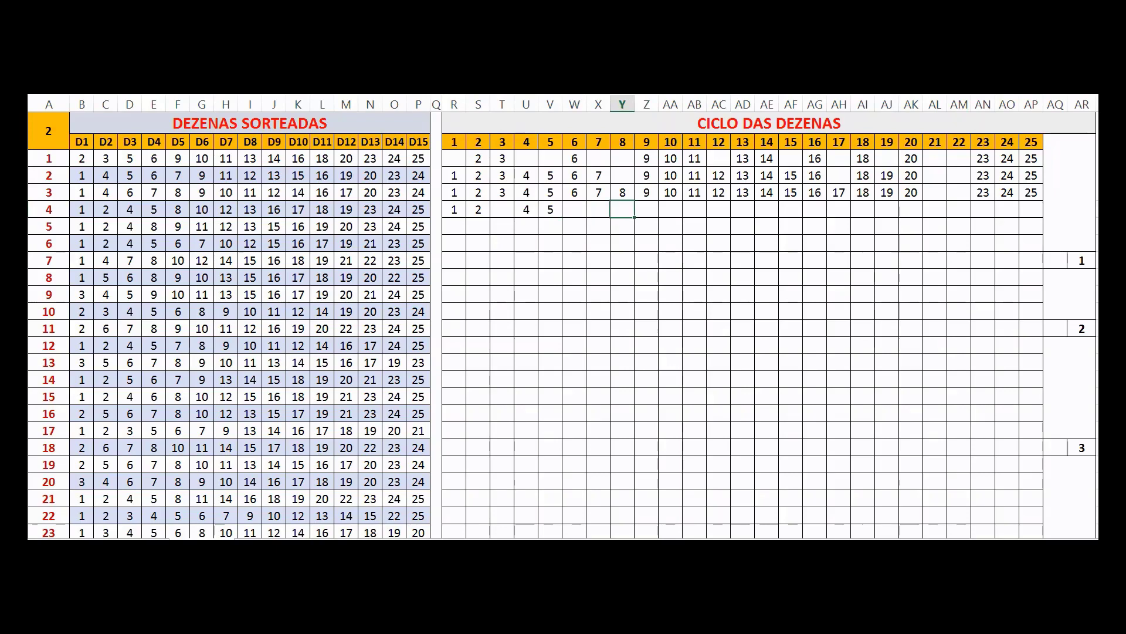
type("8")
key("Tab")
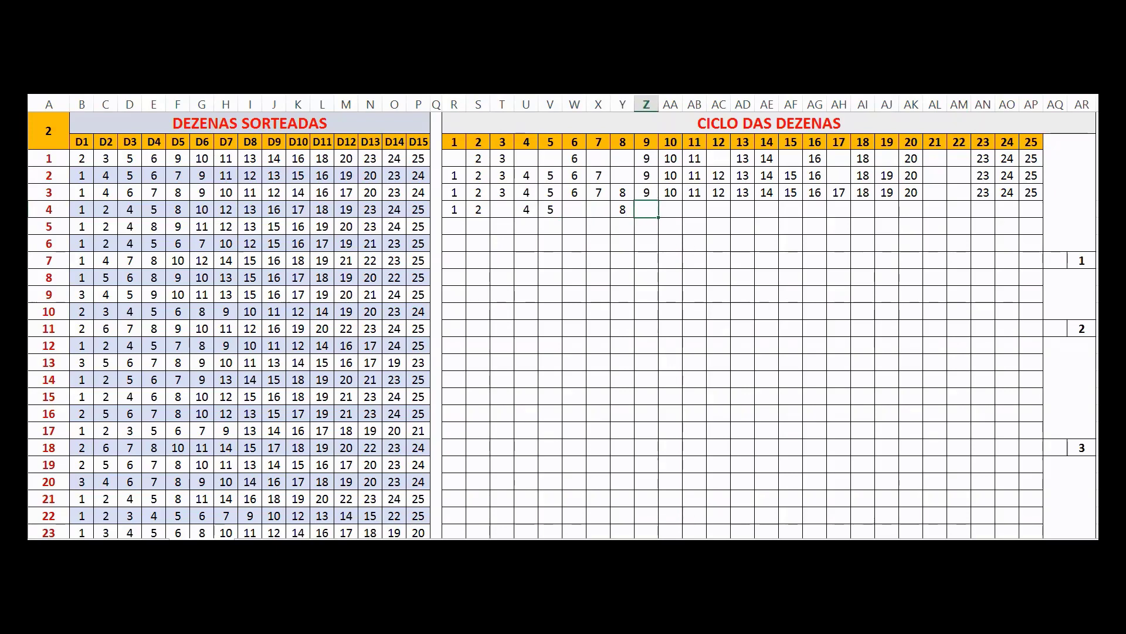
key("Tab")
type("10")
key("Tab")
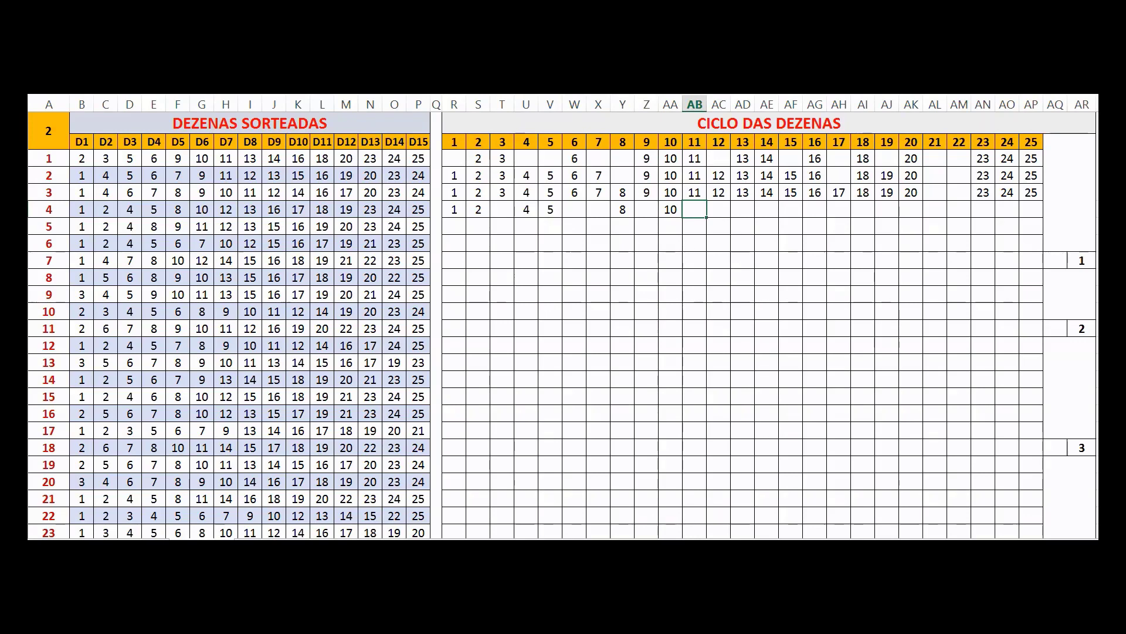
- Enter the drawn numbers 12 and 13 in the matching cells of contest 4's cycle row
key("Tab")
type("12")
key("Tab")
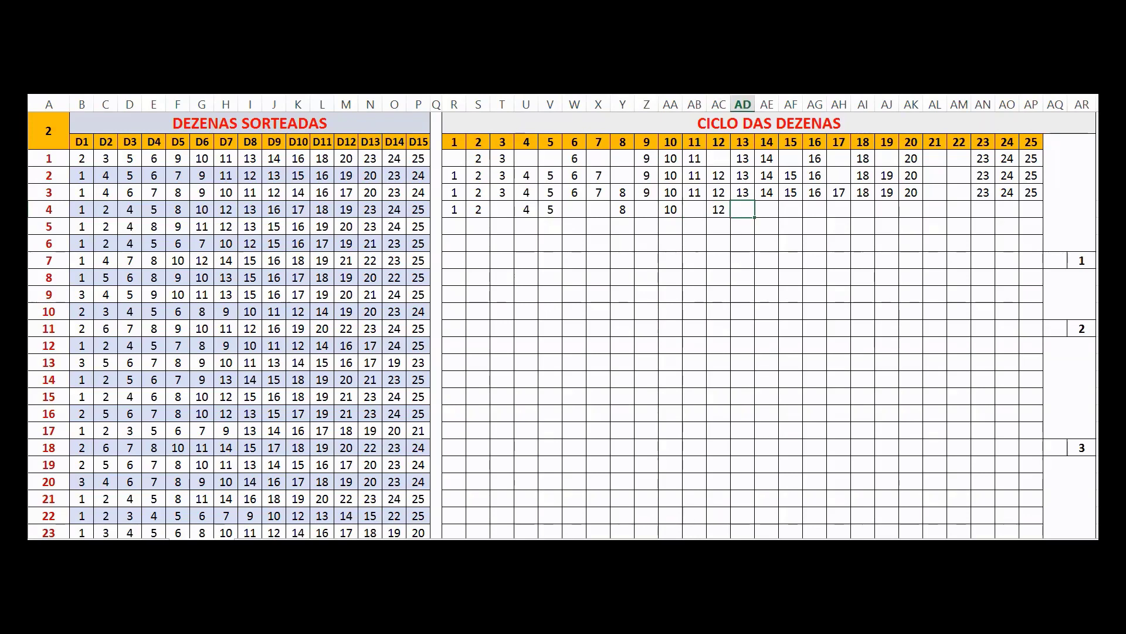
type("13")
key("Tab")
- Enter the drawn numbers 16 and 17 in contest 4's cycle row, leaving the 14 and 15 cells empty
key("Tab")
key("Tab")
type("1")
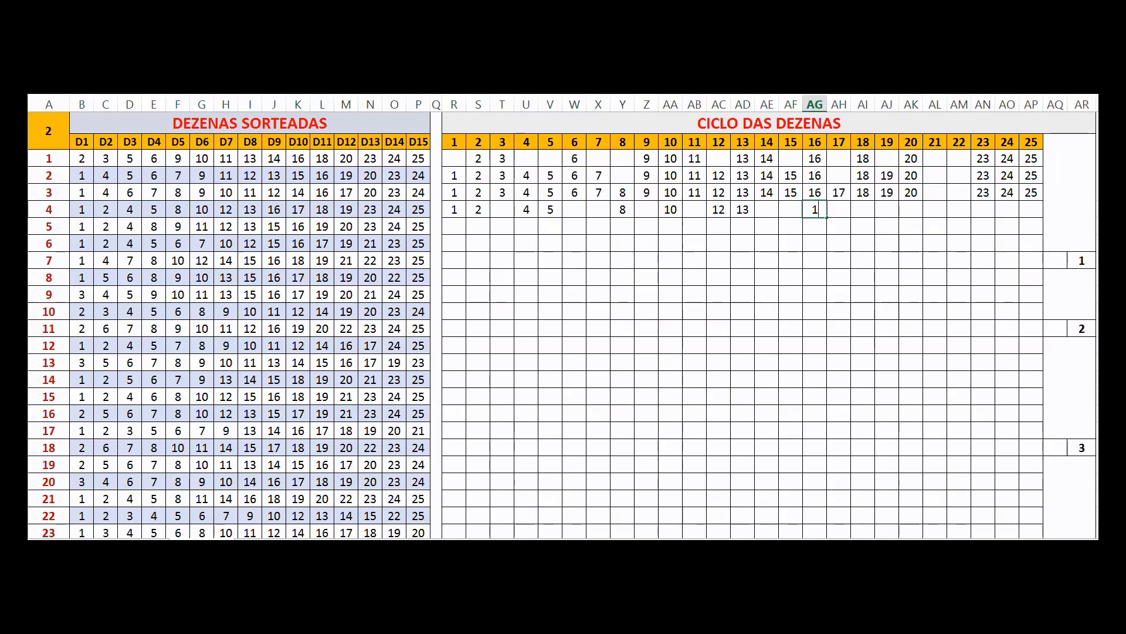
type("6")
key("Tab")
type("17")
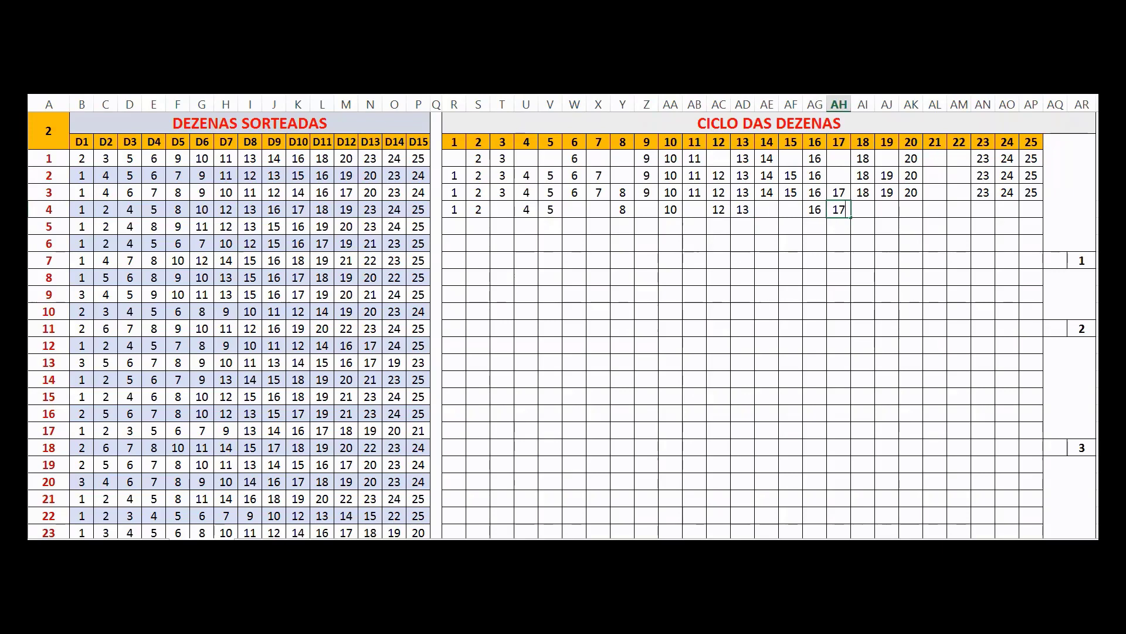
key("Tab")
- Enter the drawn numbers 18 and 19 in the matching cells of contest 4's cycle row
type("1")
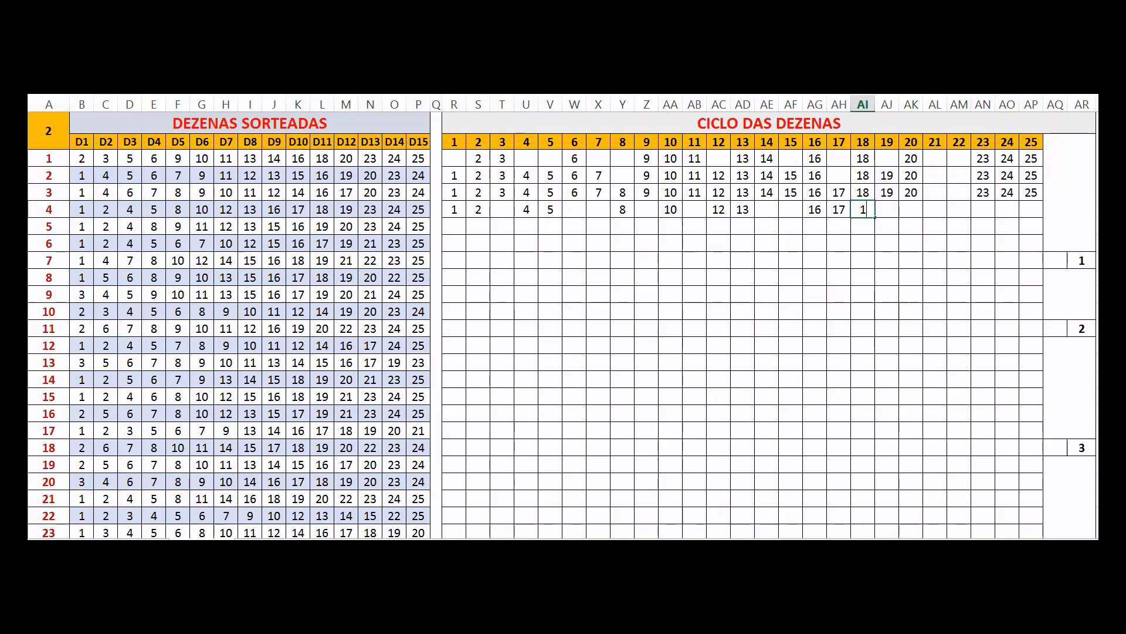
type("8")
key("Tab")
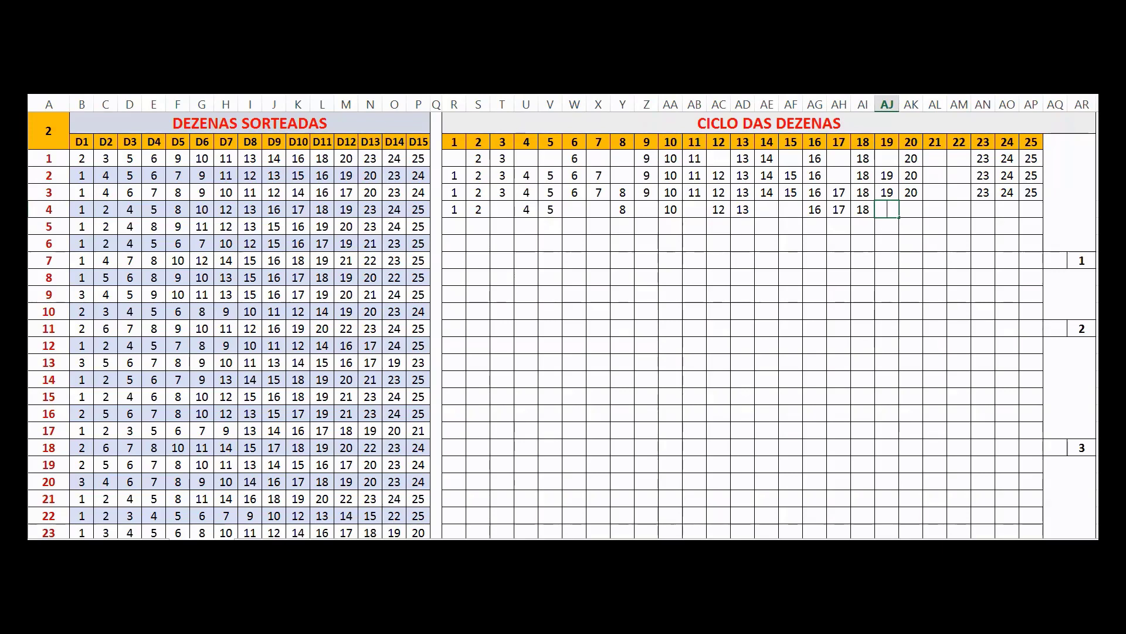
type("19")
key("Tab")
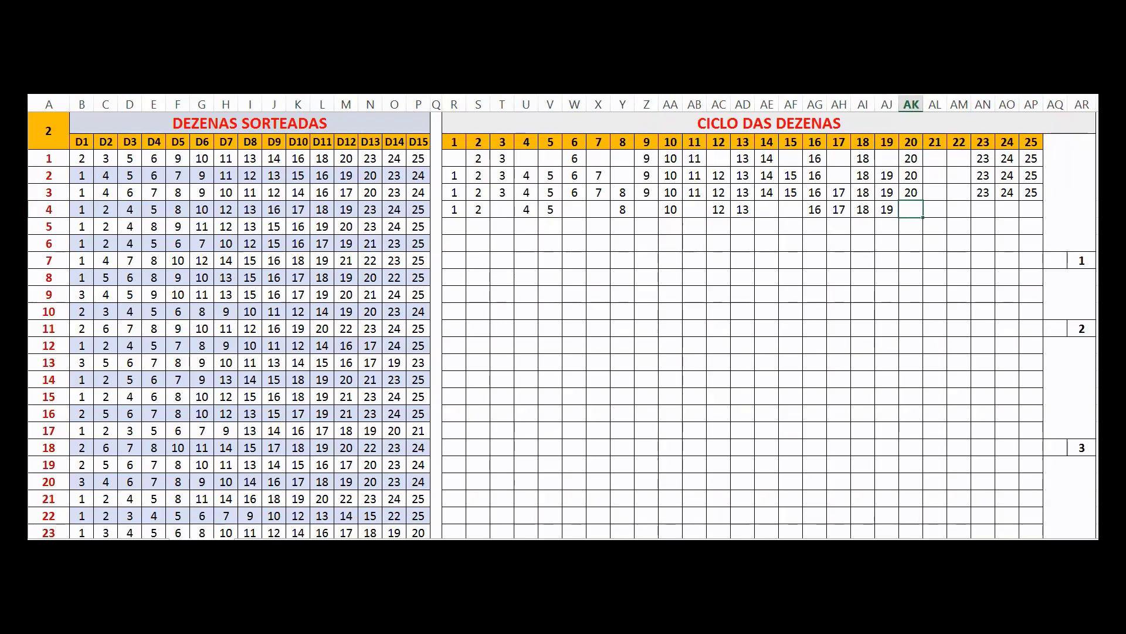
- Enter the drawn numbers 23 and 24 in contest 4's cycle row, leaving the cells for 20 to 22 empty
key("Tab")
key("Tab")
key("Tab")
type("23")
key("Tab")
type("24")
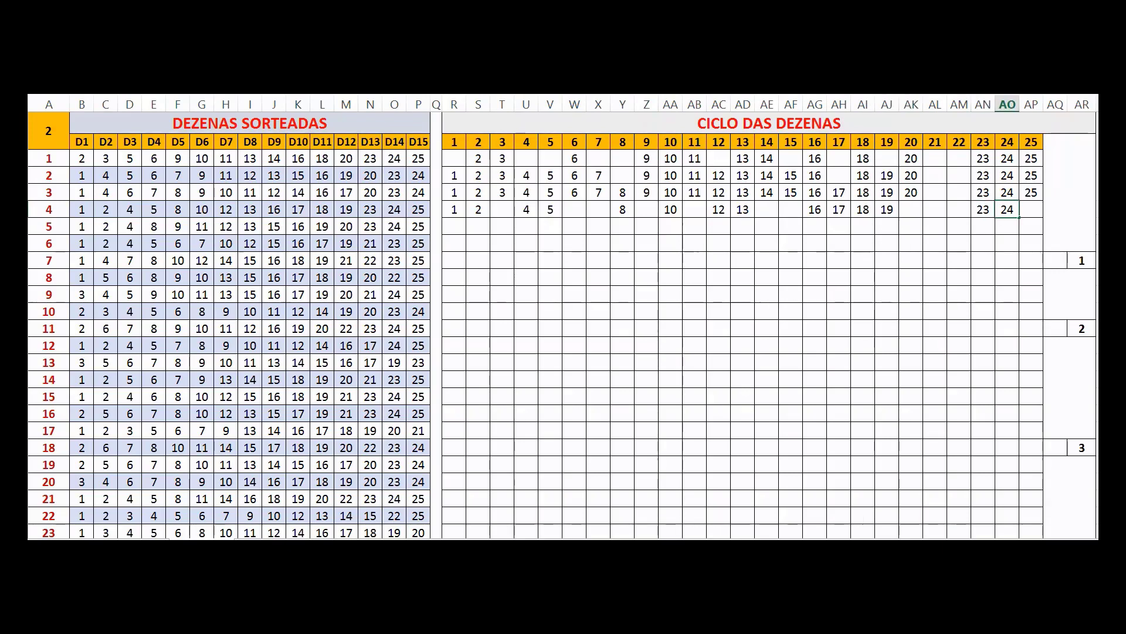
- Enter the drawn number 25 in the last cell of contest 4's cycle row
key("Tab")
type("25")
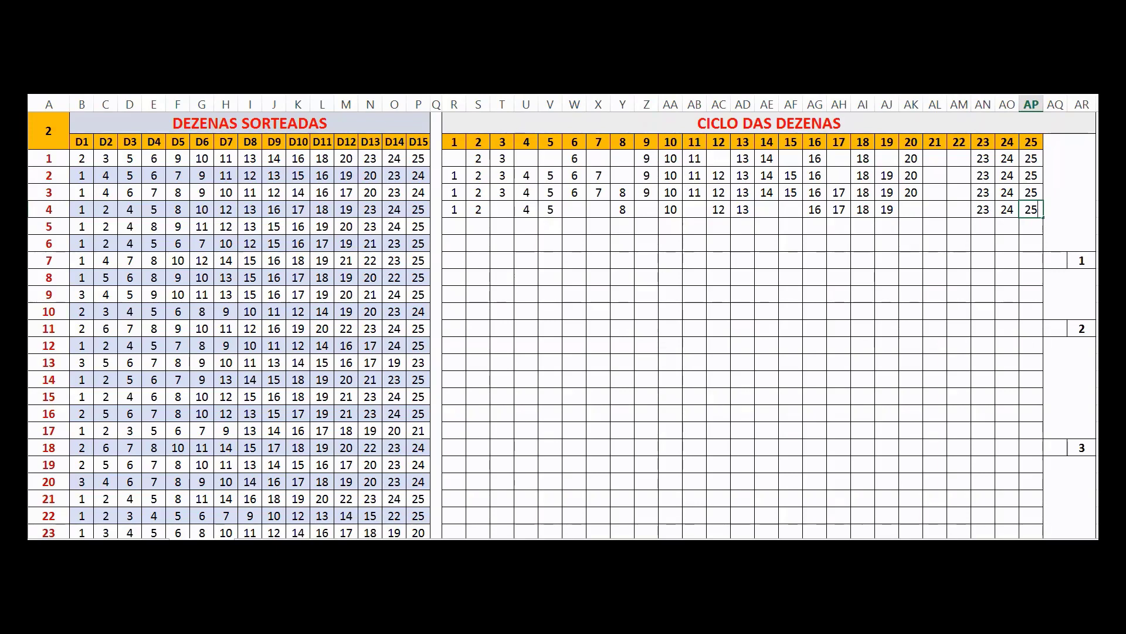
key("Return")
key("Left")
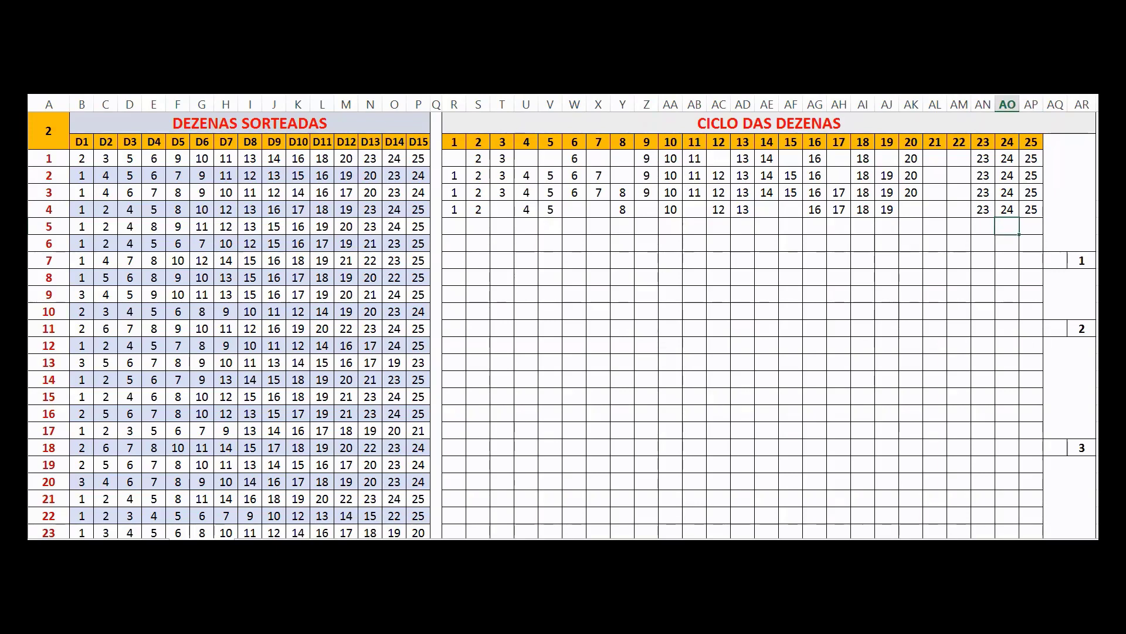
- Carry the earlier numbers 3, 6, 7 and 9 forward into the empty cells of contest 4's cycle row
left_click(502, 209)
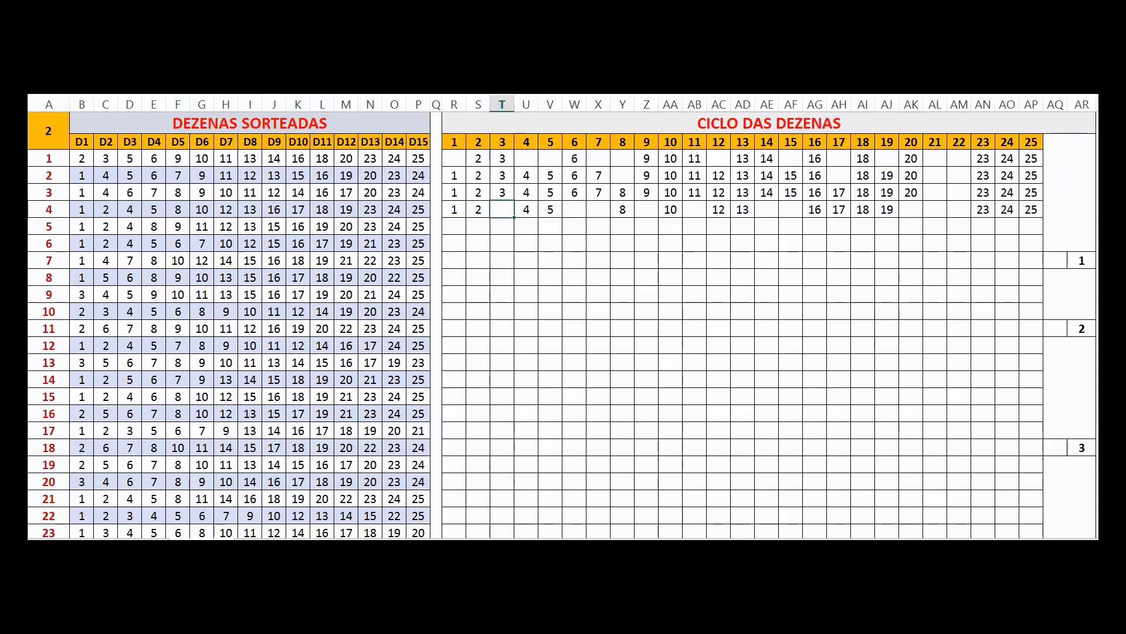
type("3")
left_click(574, 209)
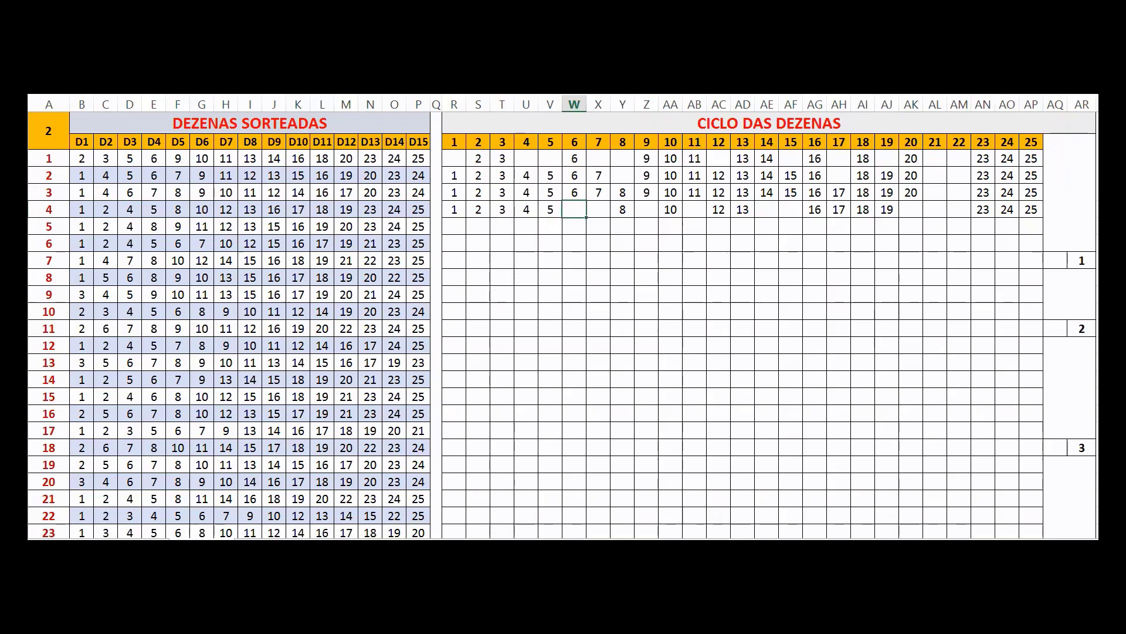
type("6")
left_click(598, 209)
type("7")
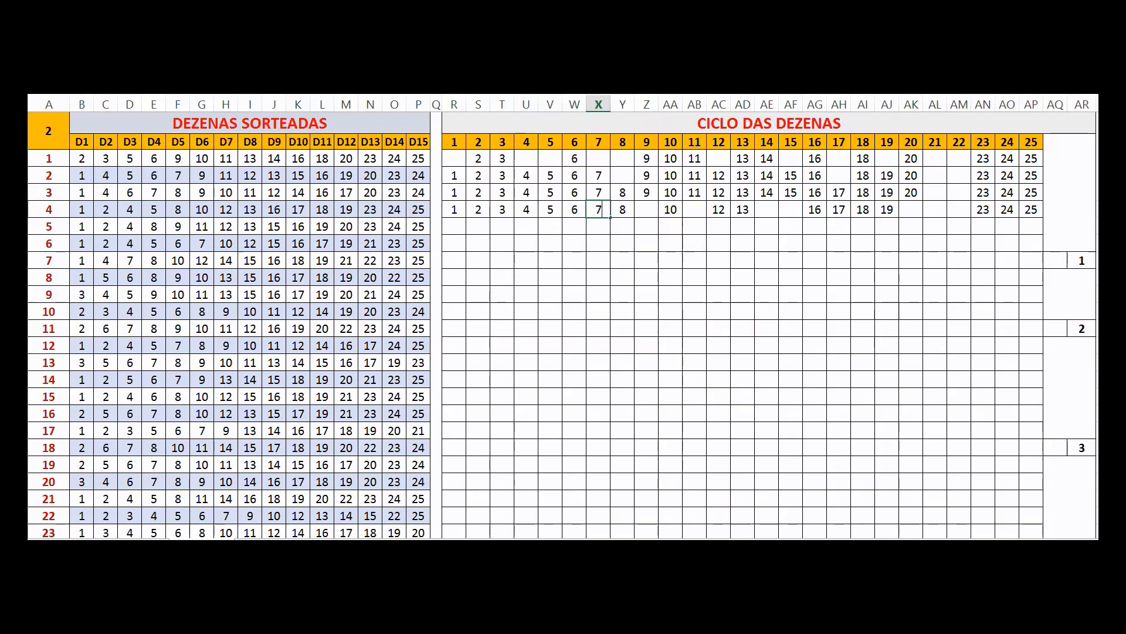
left_click(646, 209)
type("9")
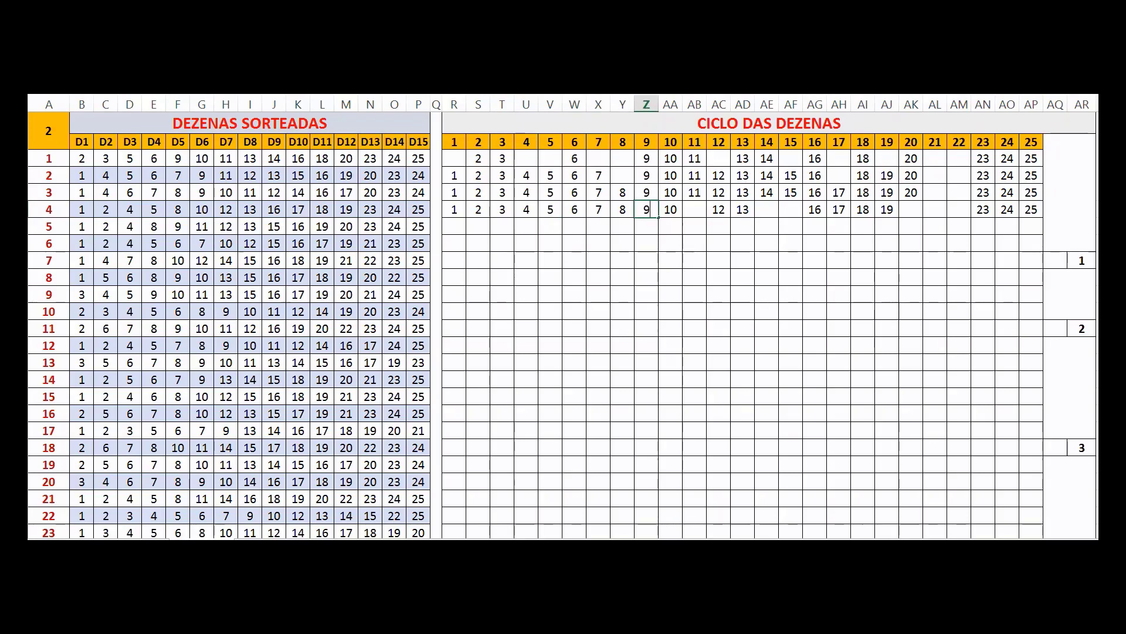
- Carry the earlier numbers 11, 14, 15 and 20 forward into the empty cells of contest 4's cycle row
left_click(694, 209)
type("11")
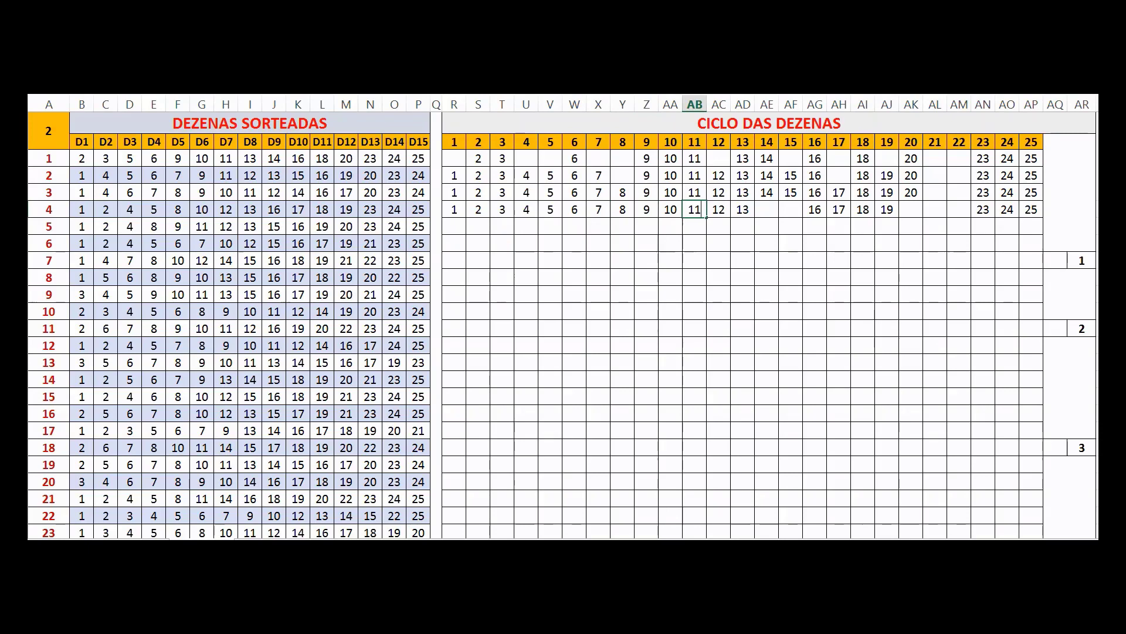
left_click(766, 209)
type("14")
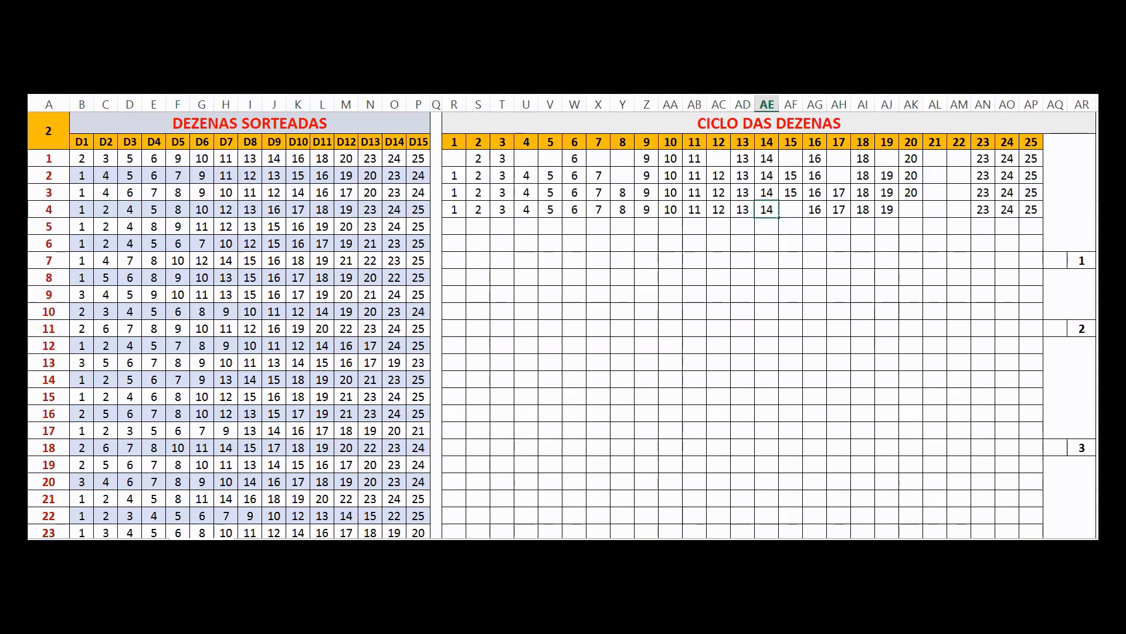
left_click(790, 209)
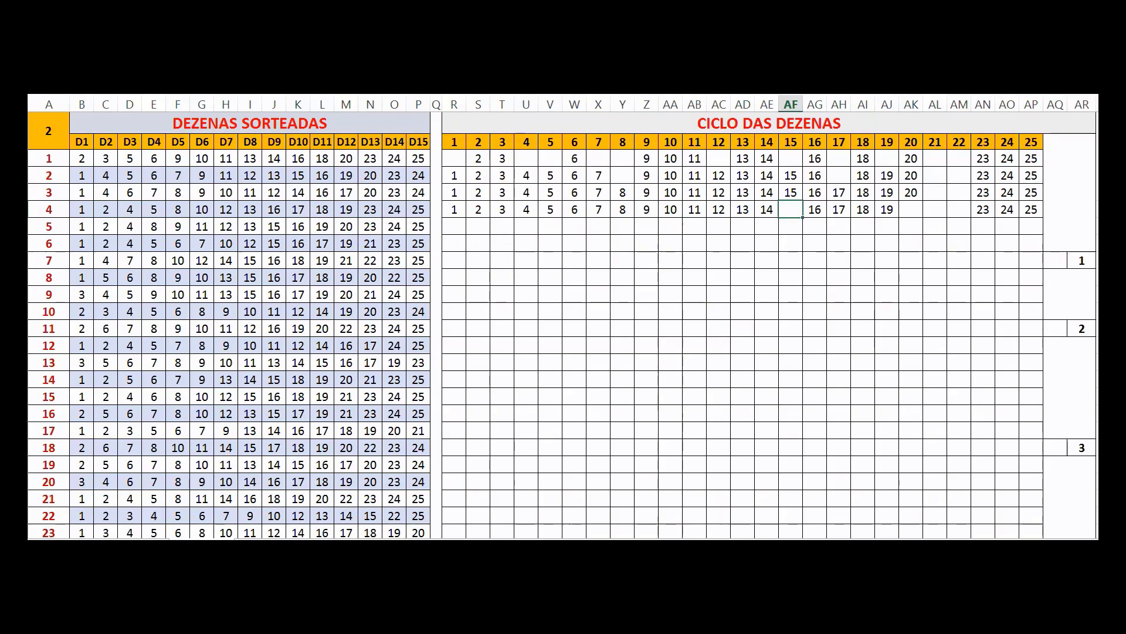
type("15")
left_click(911, 209)
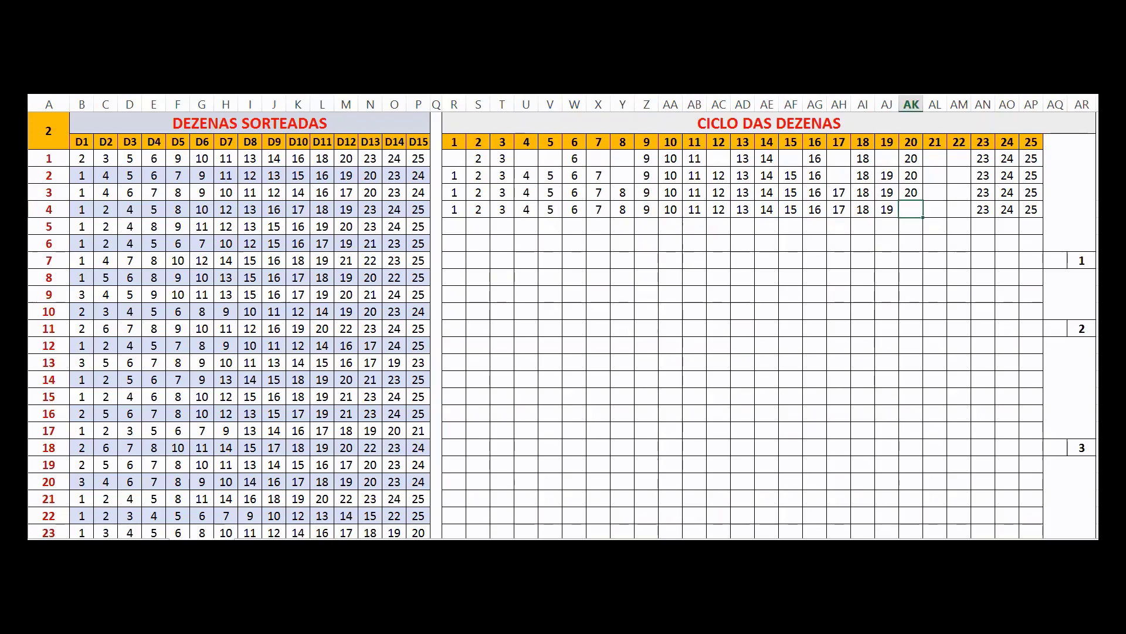
type("20")
- Enter the drawn numbers 1, 2 and 4 in contest 5's cycle row, leaving the cell for 3 empty
left_click(454, 226)
type("1")
key("Tab")
type("2")
key("Tab")
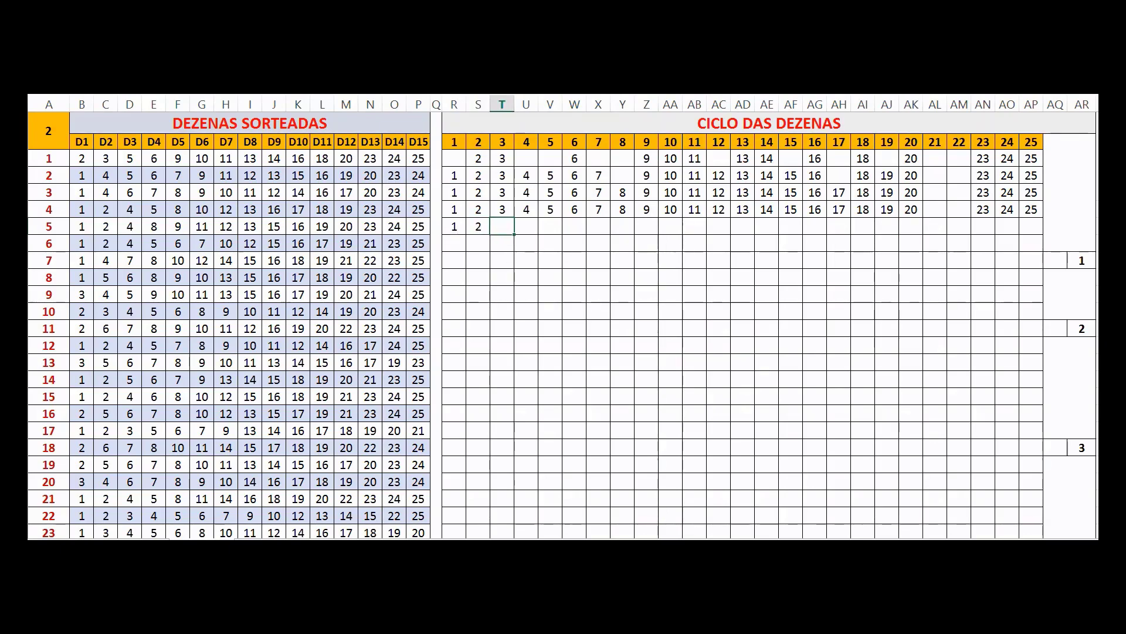
key("Tab")
type("4")
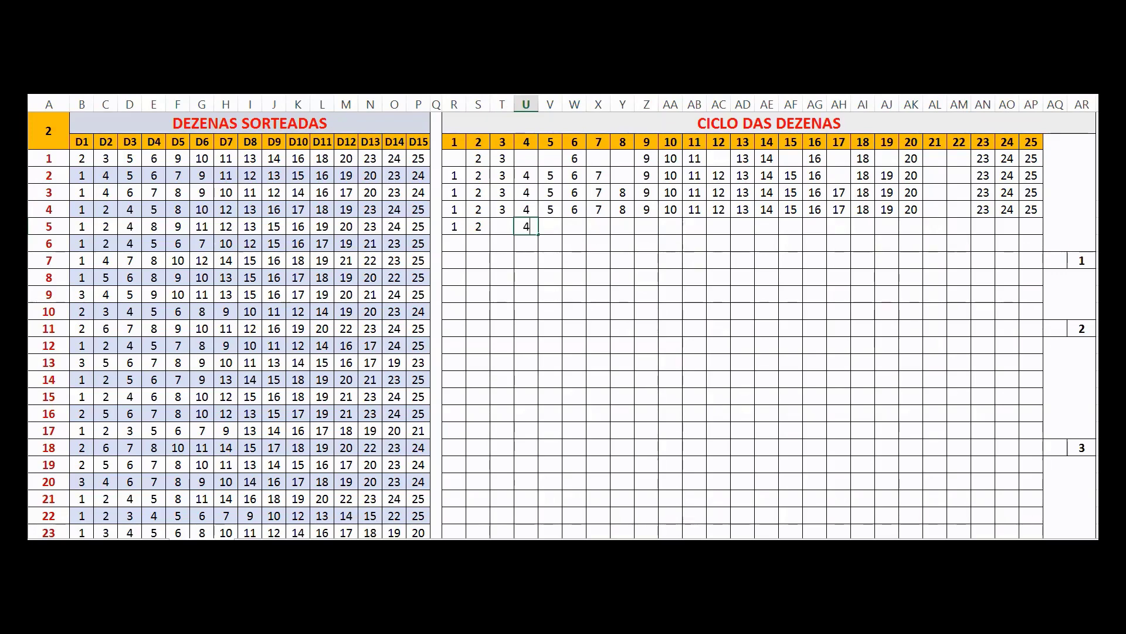
- Enter the drawn numbers 8 and 9 in contest 5's cycle row, leaving the cells for 5 to 7 empty
key("Tab")
key("Tab")
key("Tab")
key("Tab")
type("8")
key("Tab")
type("9")
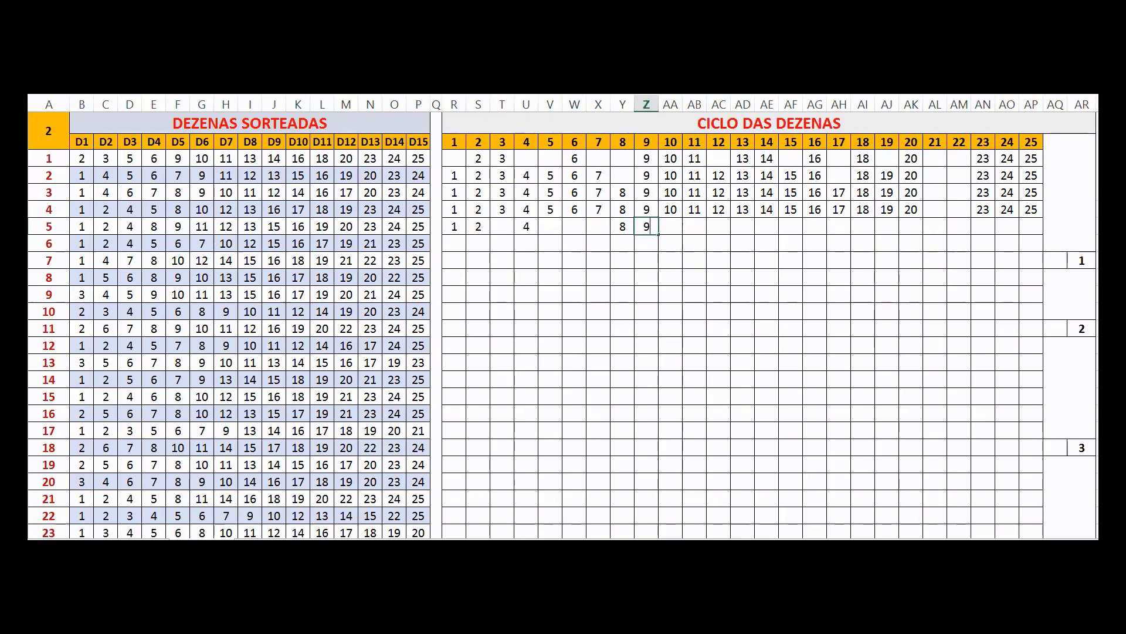
- Enter the drawn numbers 11, 12 and 13 in contest 5's cycle row, leaving the cell for 10 empty
key("Tab")
key("Tab")
type("11")
key("Tab")
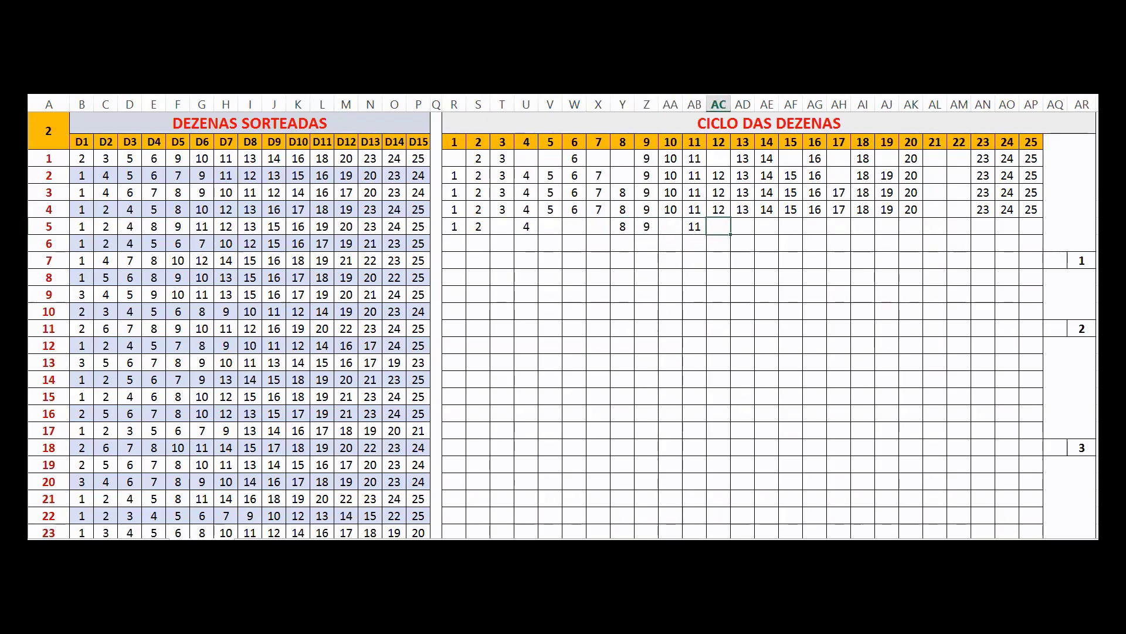
type("12")
key("Tab")
type("13")
- Enter the drawn numbers 15 and 16 in contest 5's cycle row, leaving the cell for 14 empty
key("Tab")
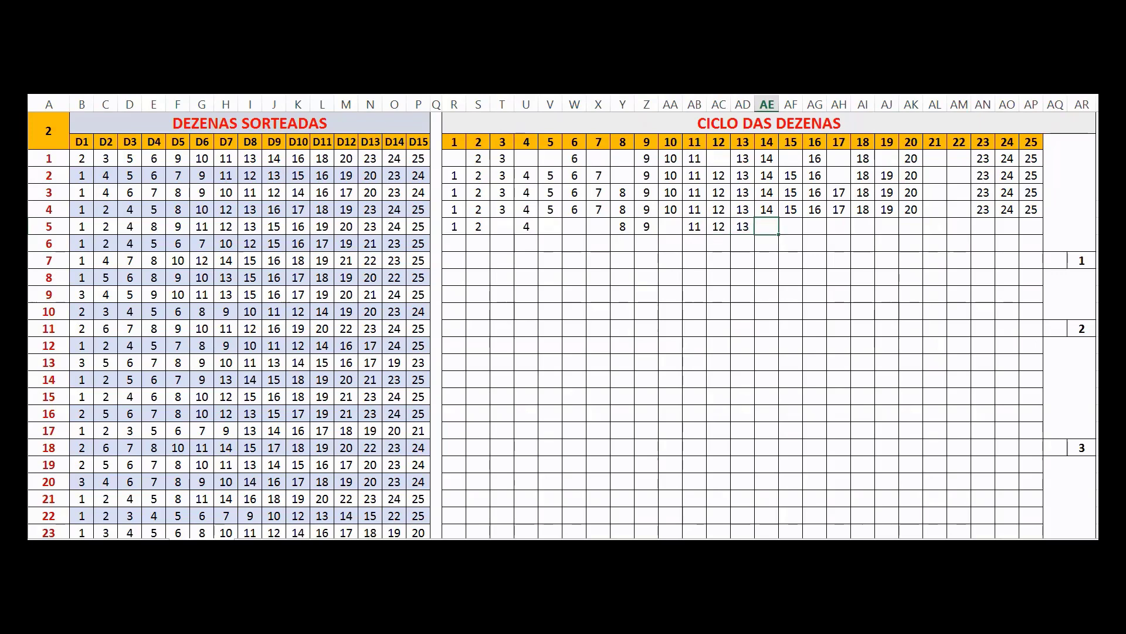
key("Tab")
type("15")
key("Tab")
type("16")
- Enter the drawn numbers 19 and 20 in contest 5's cycle row, leaving the cells for 17 and 18 empty
key("Tab")
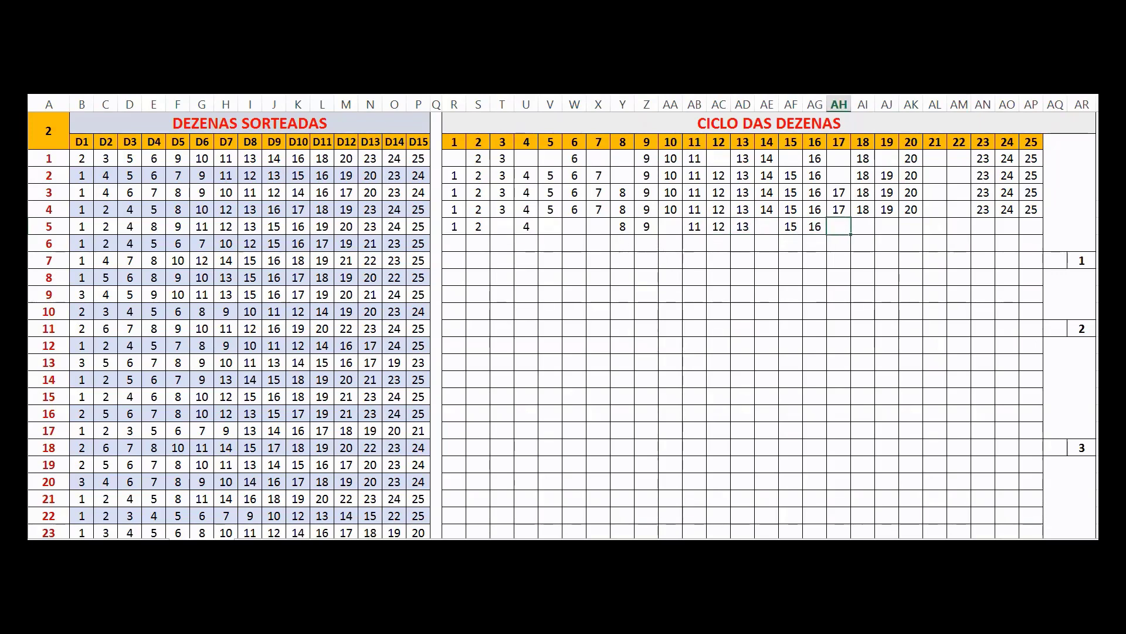
key("Tab")
key("Tab")
type("19")
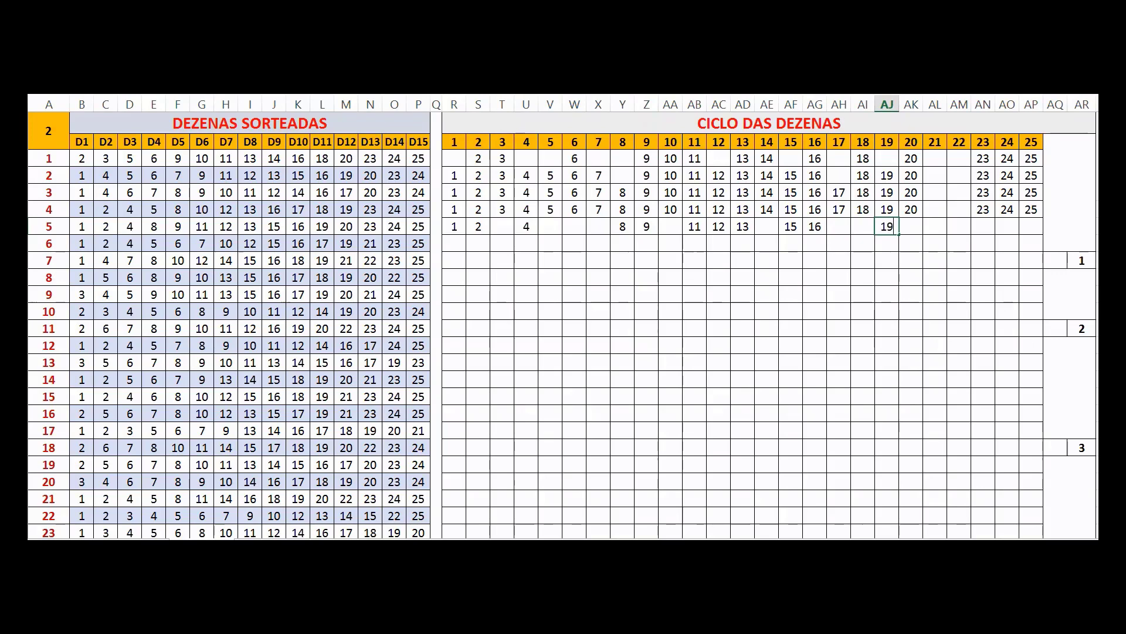
key("Tab")
type("20")
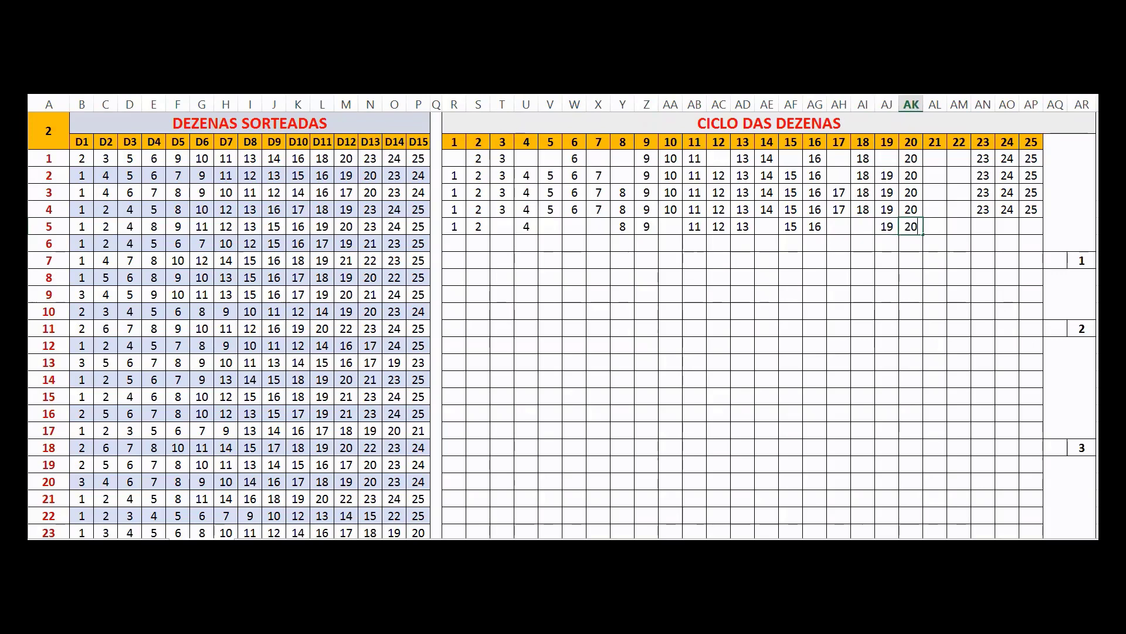
- Enter the drawn numbers 23, 24 and 25 in contest 5's cycle row, leaving the cells for 21 and 22 empty
key("Tab")
key("Tab")
key("Tab")
type("23")
key("Tab")
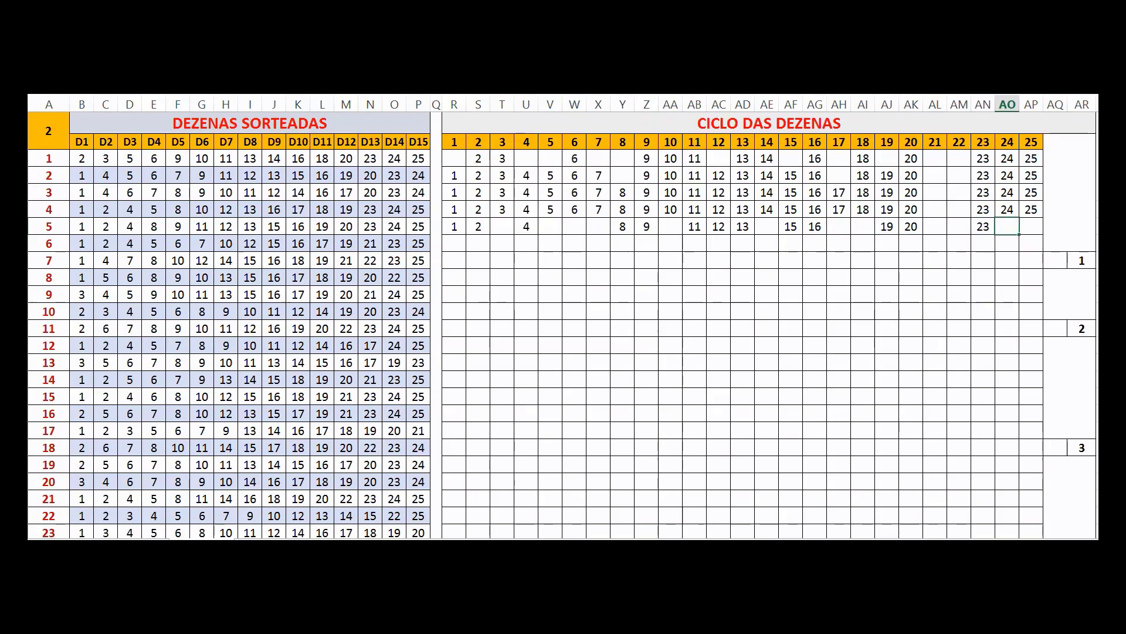
type("24")
key("Tab")
type("2")
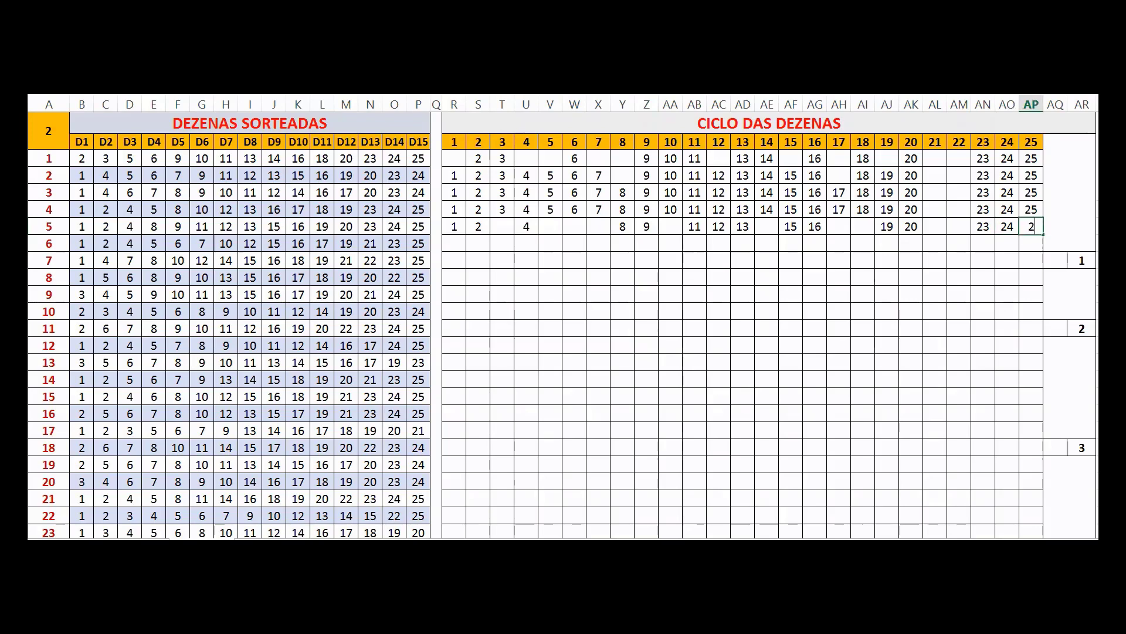
type("5")
key("Tab")
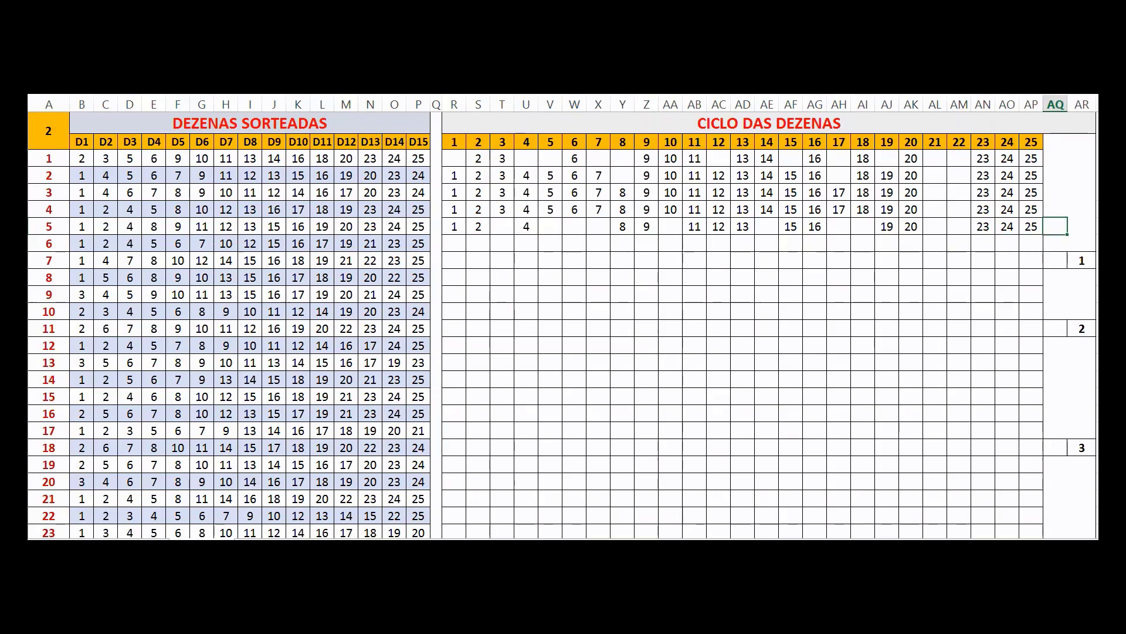
key("Down")
key("Left")
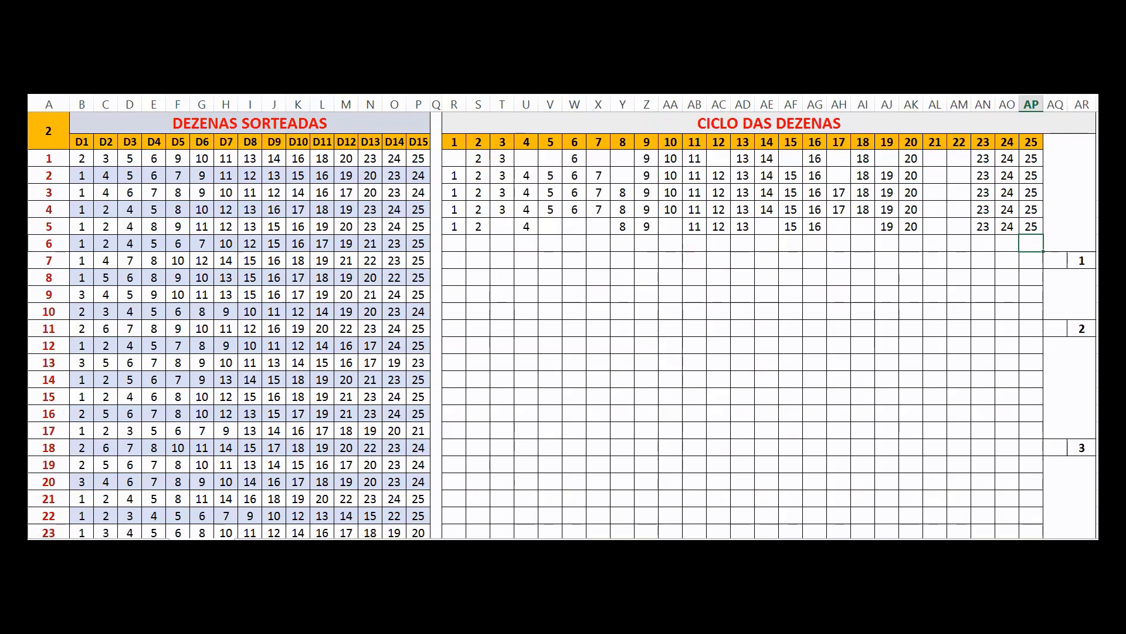
- Carry the earlier numbers 3, 5, 6 and 7 forward into the empty cells of contest 5's cycle row
left_click(502, 226)
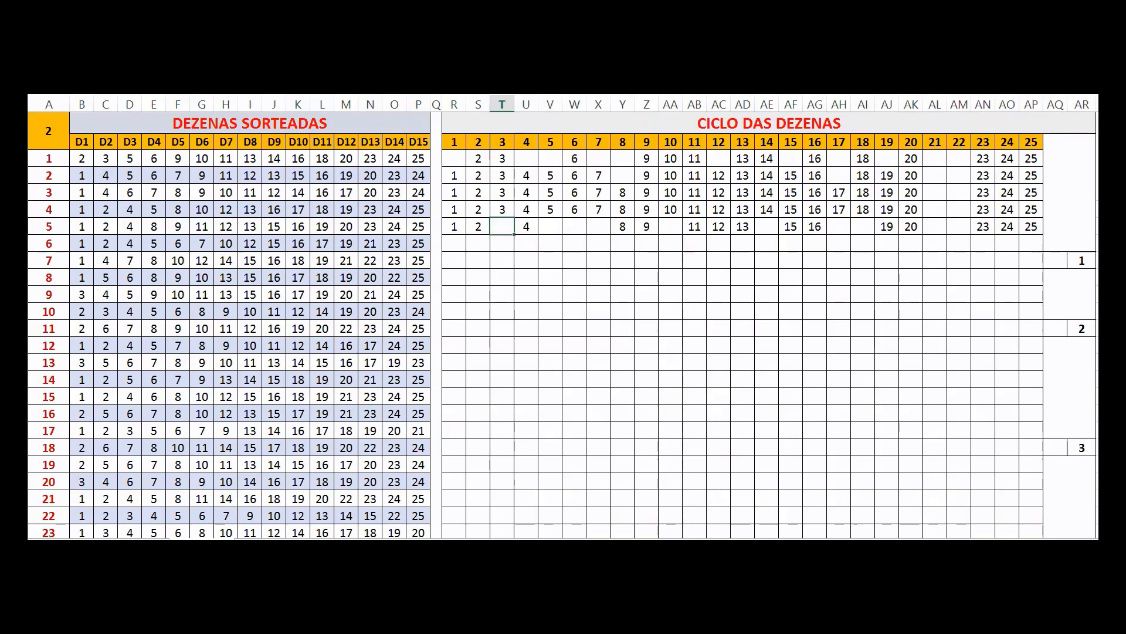
type("3")
key("Right")
key("Right")
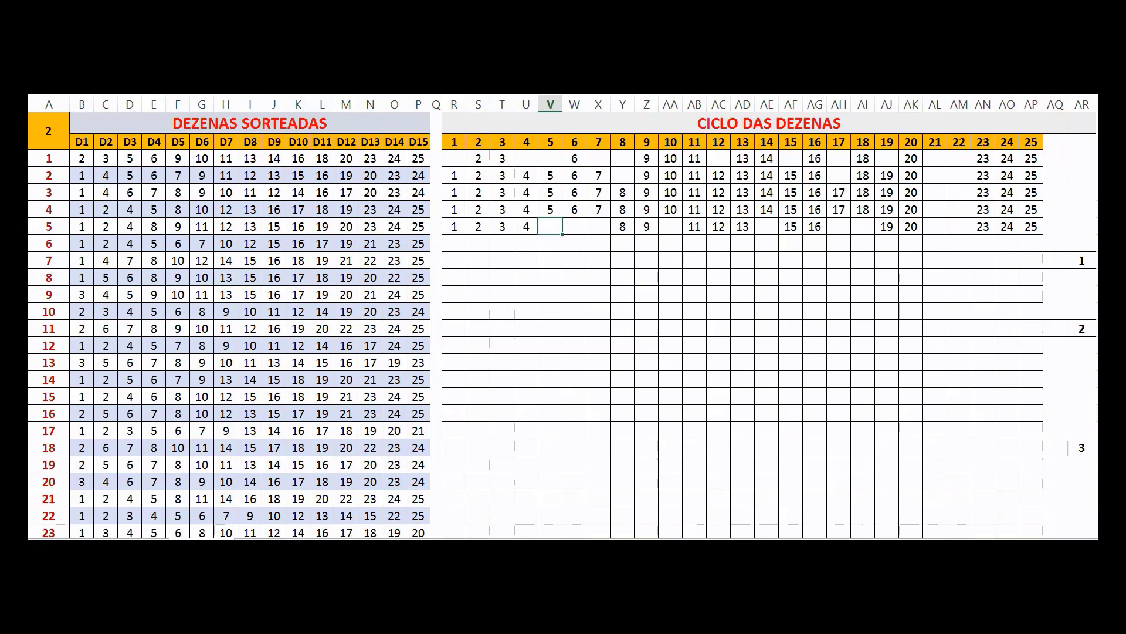
type("5")
key("Right")
type("6")
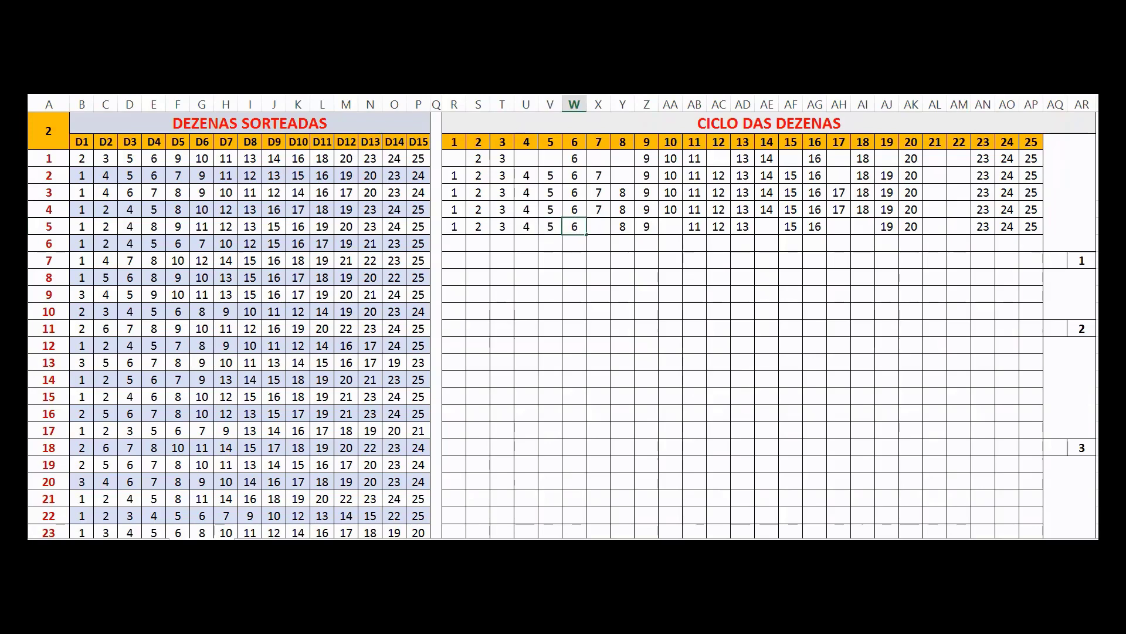
key("Right")
type("7")
- Carry the earlier numbers 10 and 14 forward into the empty cells of contest 5's cycle row
key("Right")
key("Right")
key("Right")
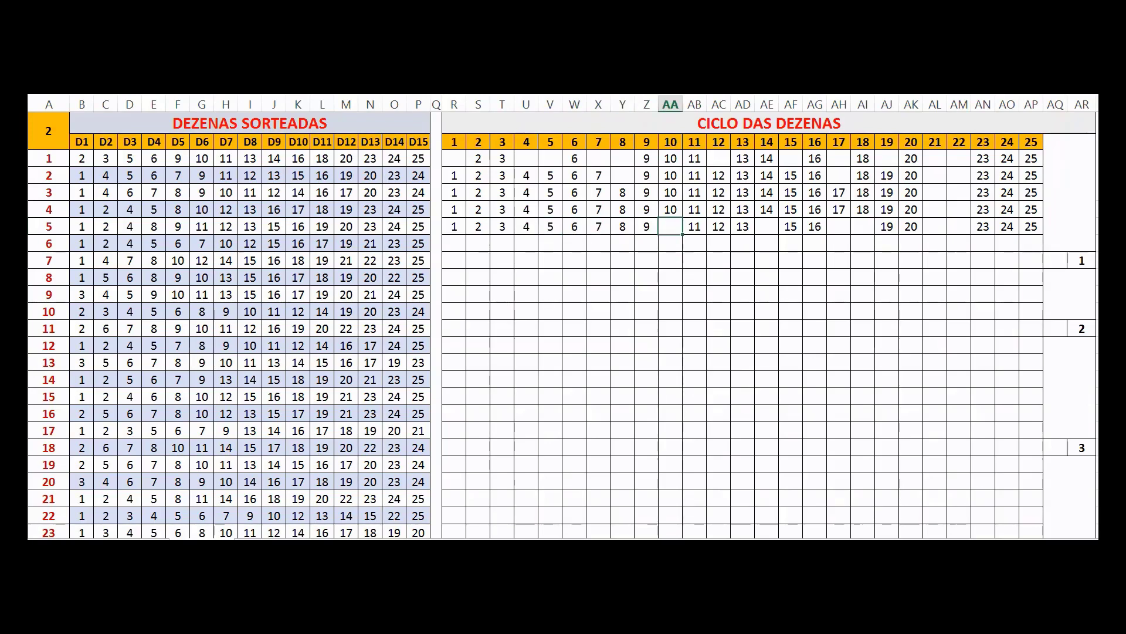
type("10")
key("Right")
key("Right")
key("Right")
key("Right")
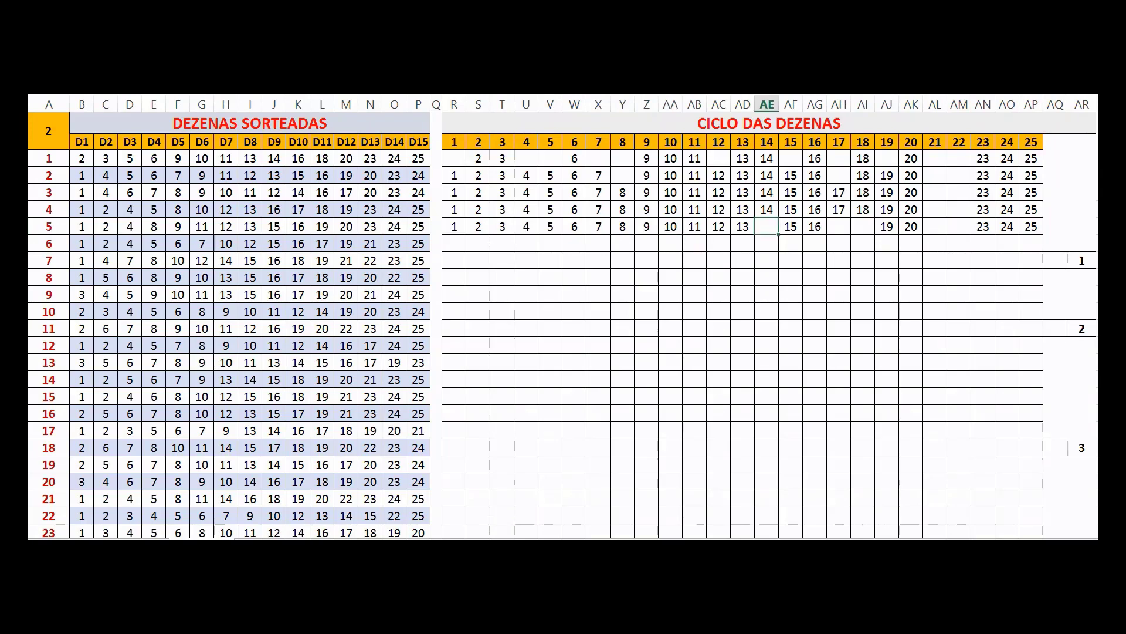
type("14")
- Carry the earlier numbers 17 and 18 forward into contest 5's cycle row, keeping the cell for 21 empty
key("Right")
key("Right")
key("Right")
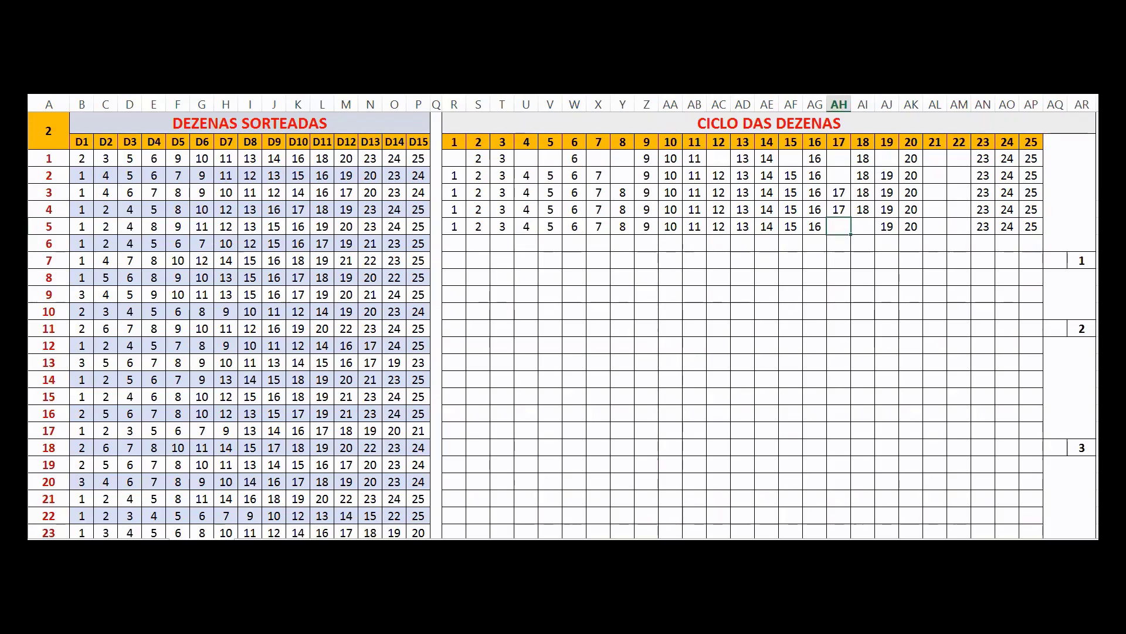
type("17")
key("Right")
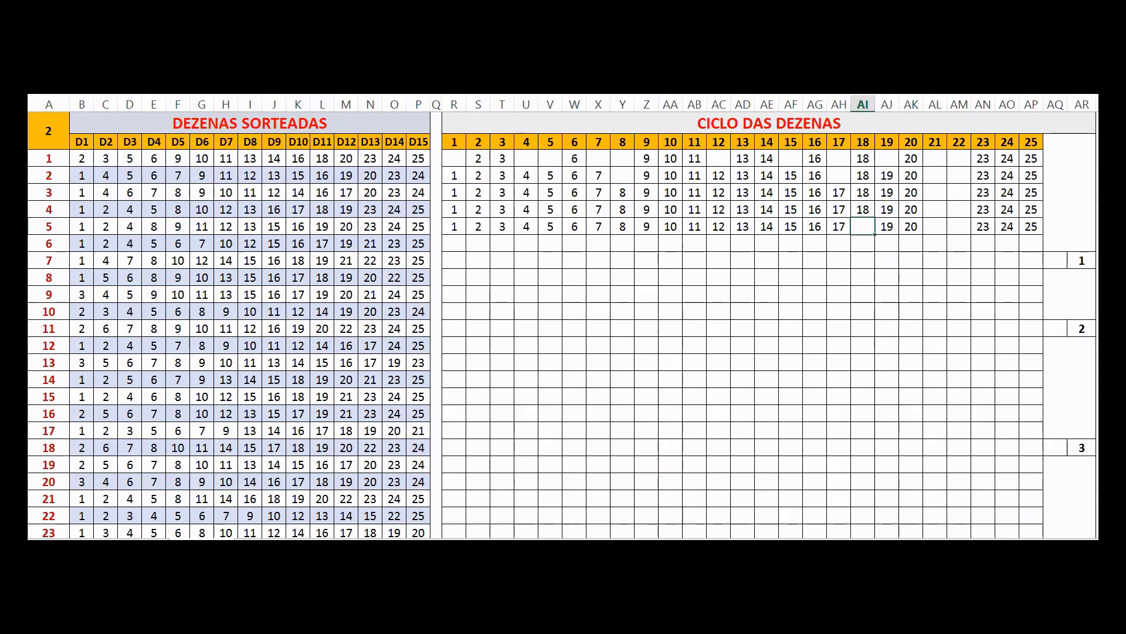
type("18")
key("Right")
key("Right")
key("Right")
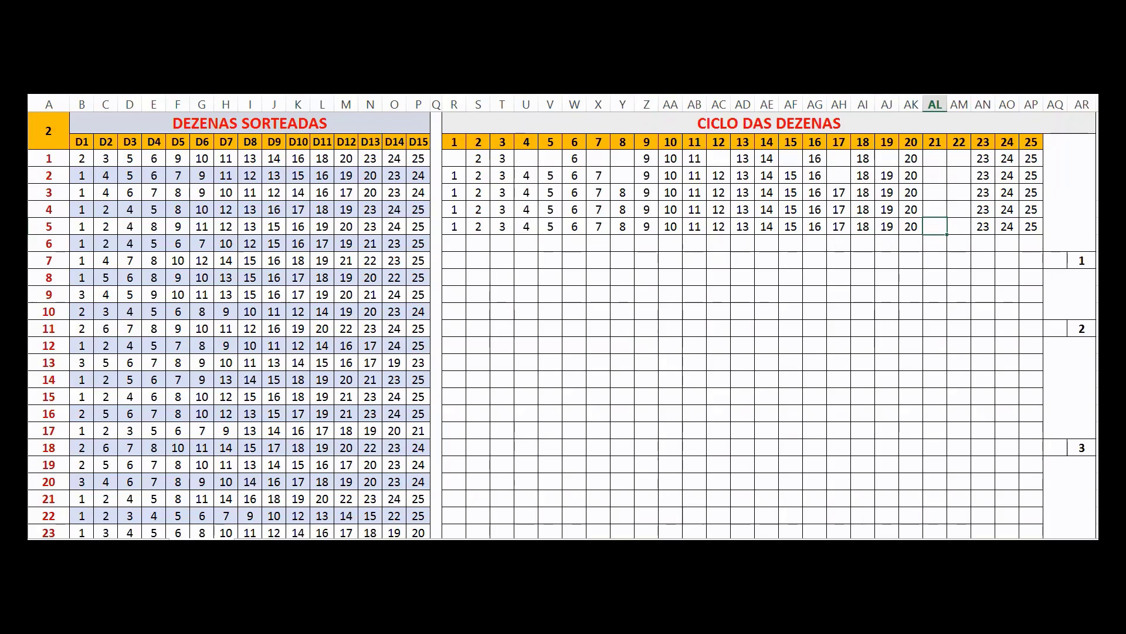
- Enter the drawn numbers 1, 2 and 4 in contest 6's cycle row, leaving the cell for 3 empty
key("Down")
key("Left")
key("Left")
key("Left")
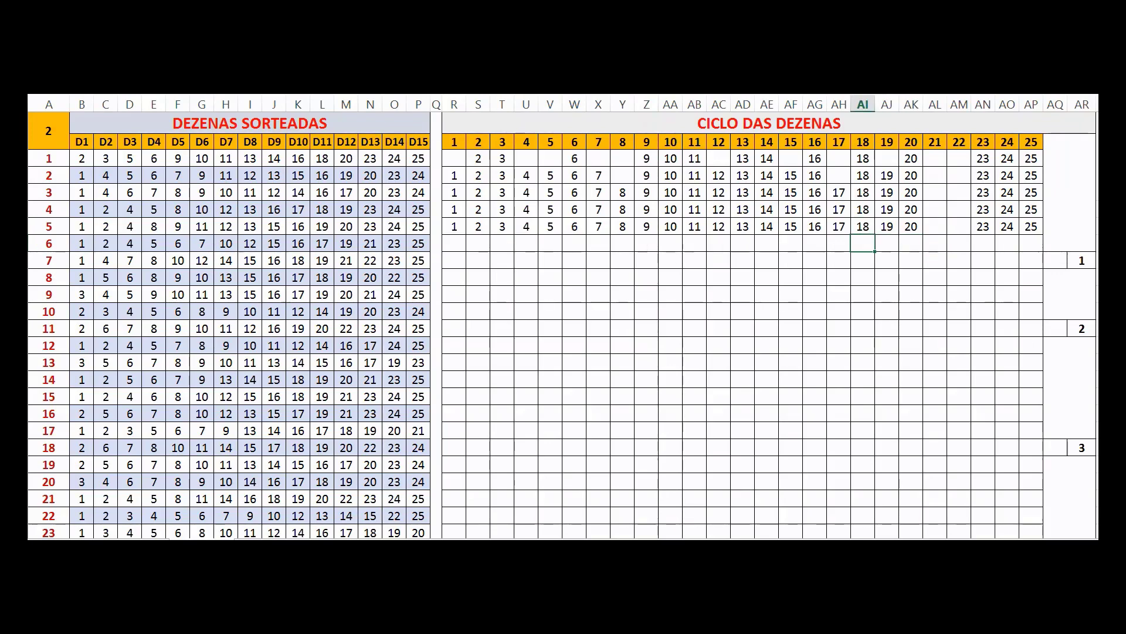
key("Left")
key("Left")
key("Left")
key("Left")
key("Left")
key("Left")
key("Left")
key("Left")
key("Left")
key("Left")
key("Left")
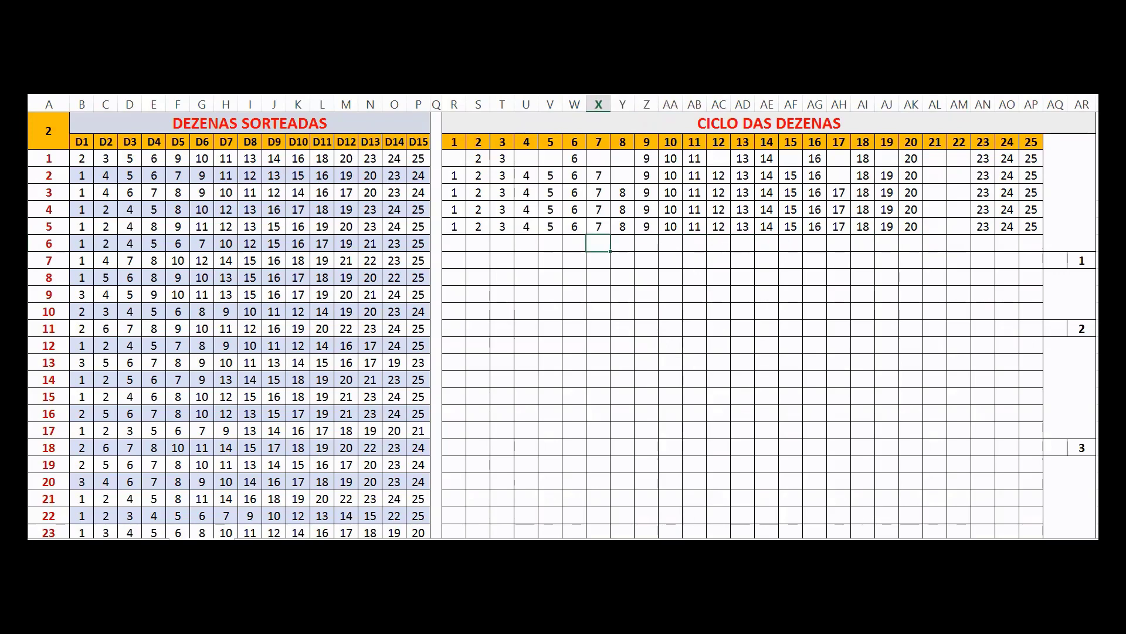
key("Left")
key("Left")
key("Left")
key("Left")
key("Left")
key("Left")
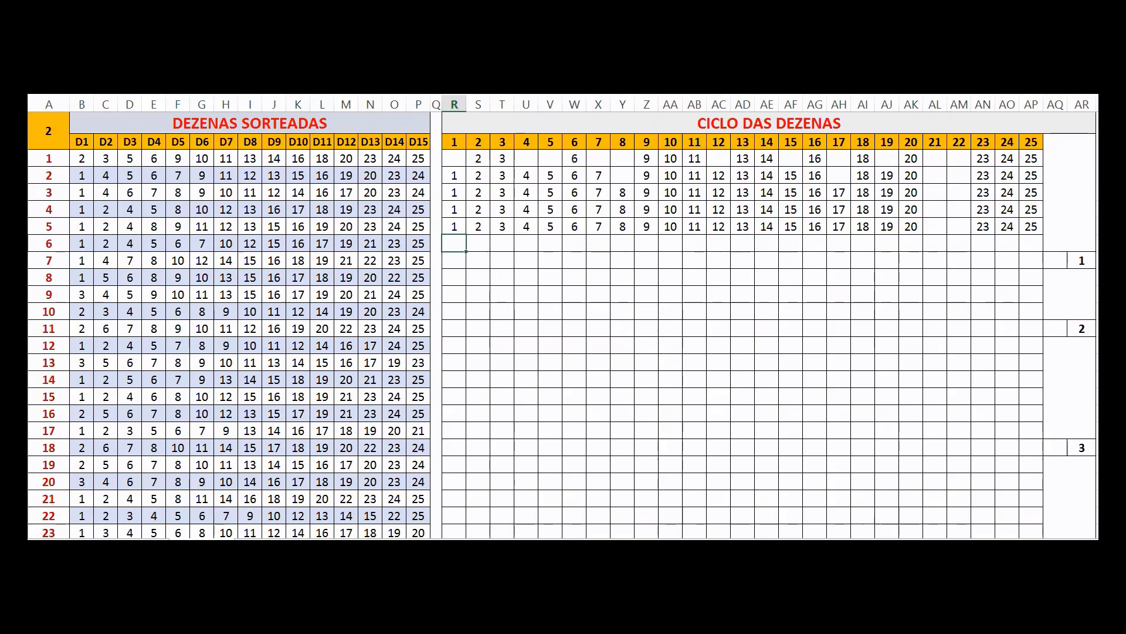
type("1")
key("Right")
type("2")
key("Right")
key("Right")
type("4")
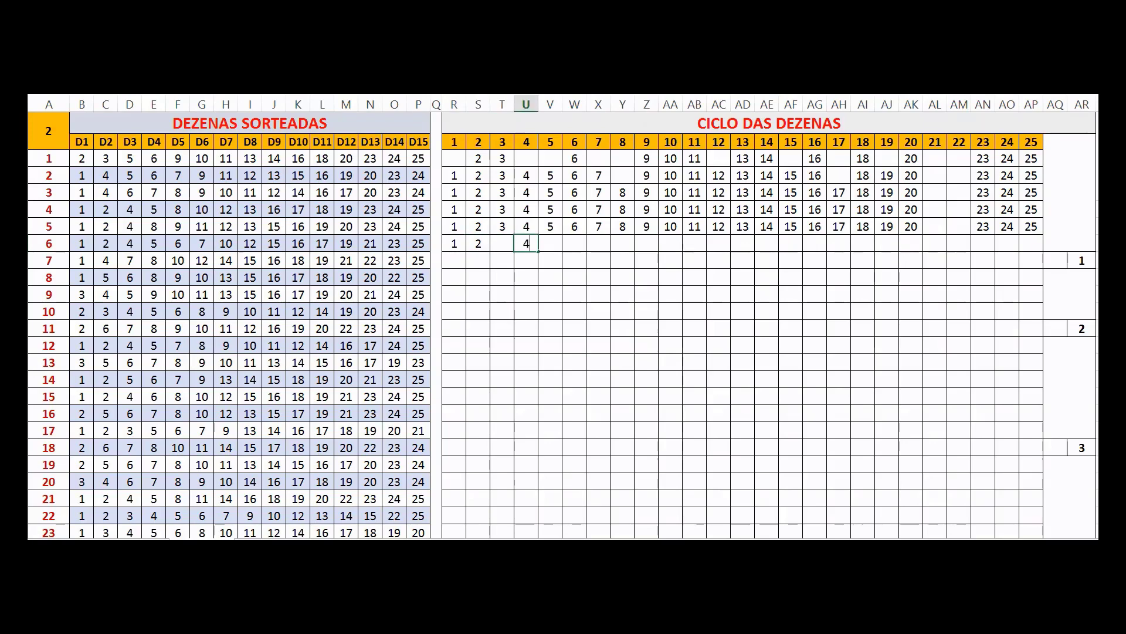
- Enter the drawn numbers 5 and 6 in the matching cells of contest 6's cycle row
key("Right")
type("5")
key("Right")
type("6")
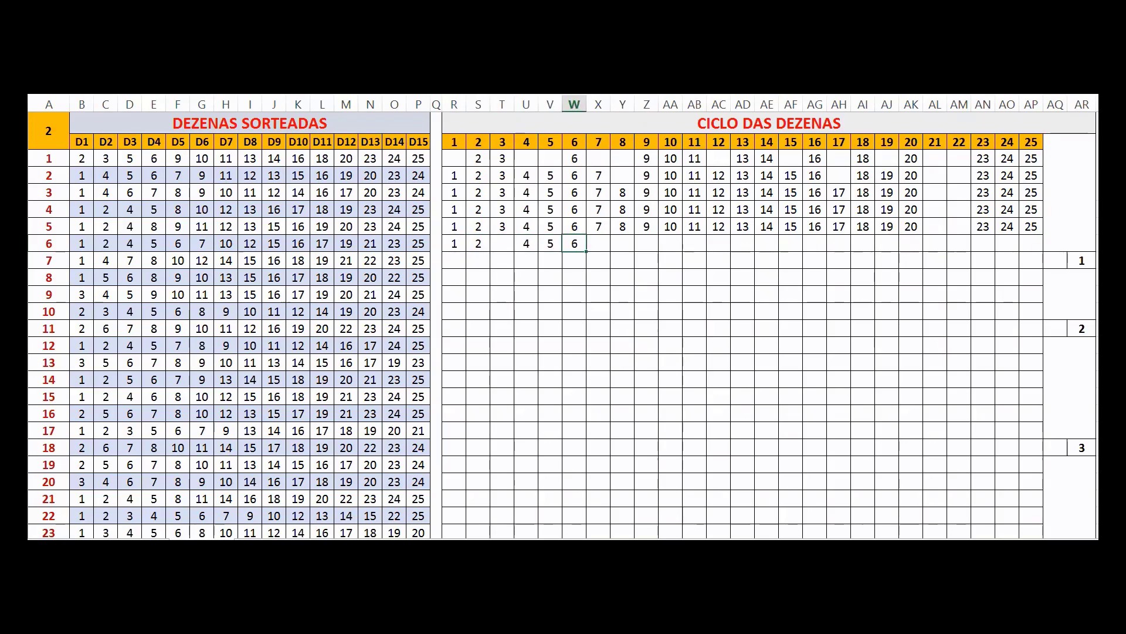
- Enter the drawn numbers 7, 10 and 12 in the matching cells of contest 6's cycle row
key("Right")
type("7")
key("Right")
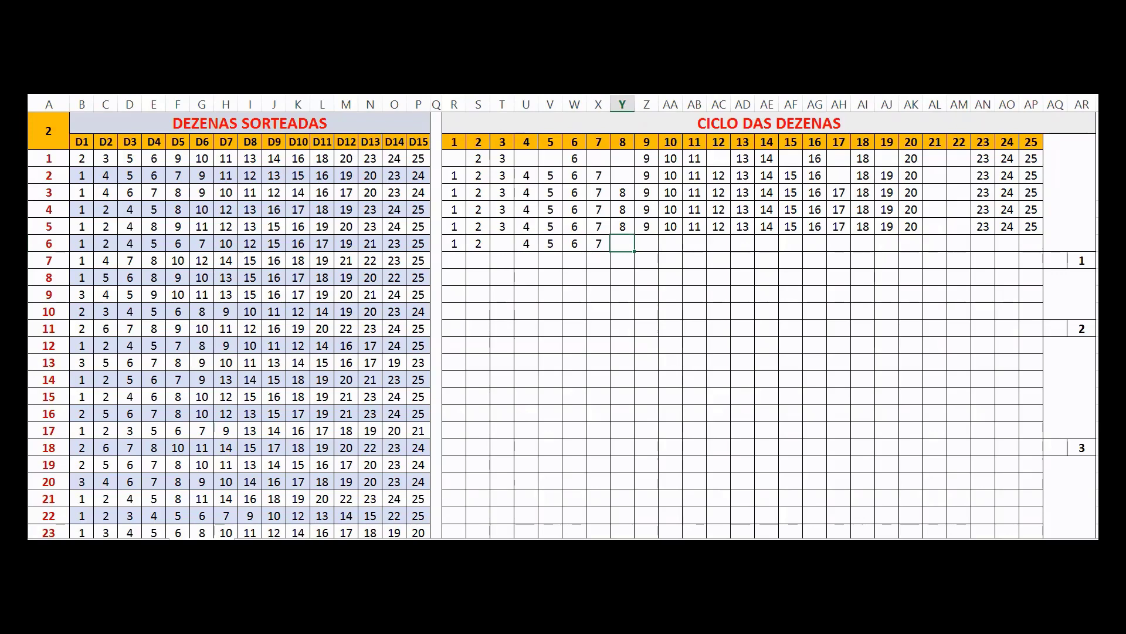
key("Right")
key("Right")
type("10")
key("Right")
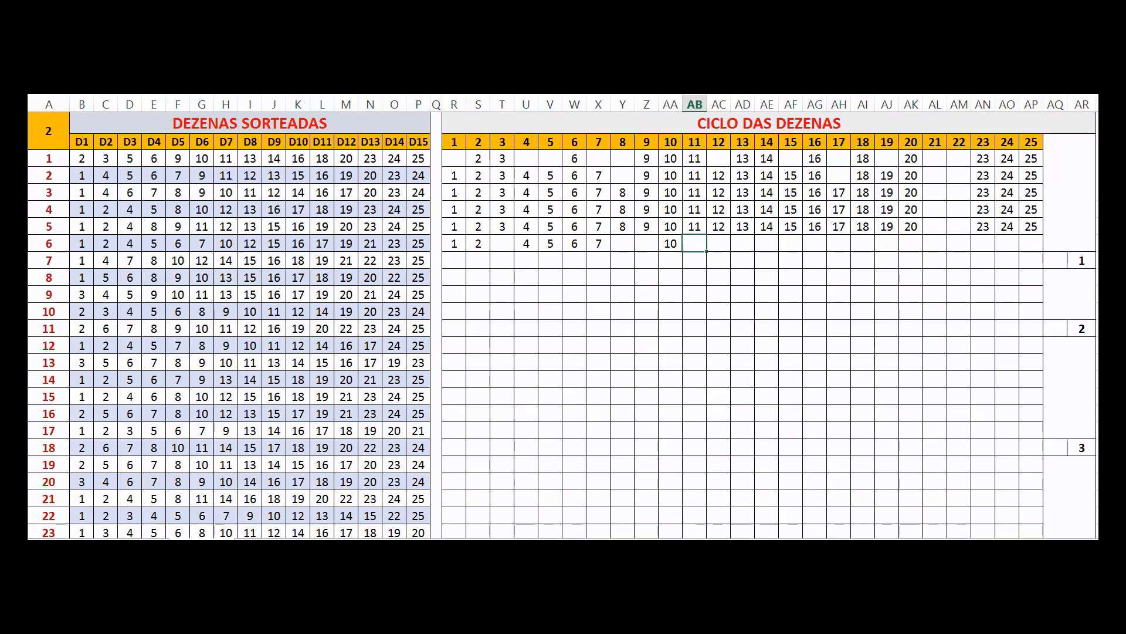
key("Right")
type("12")
key("Right")
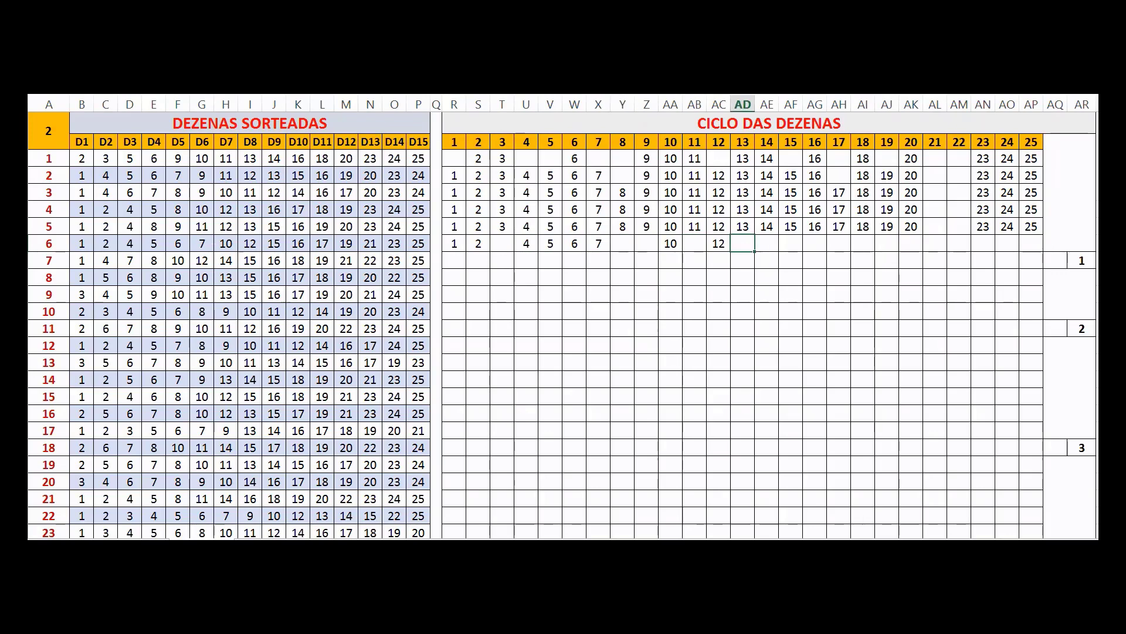
- Enter the drawn numbers 15, 16 and 17 in contest 6's cycle row, leaving the cells for 13 and 14 empty
key("Right")
key("Right")
type("15")
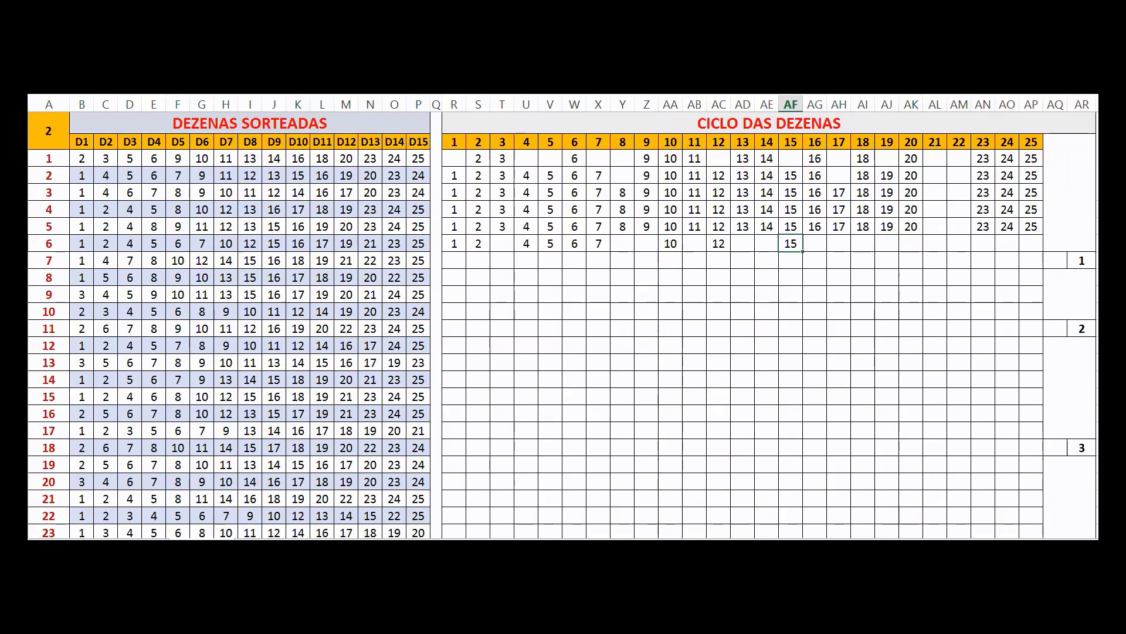
key("Right")
type("16")
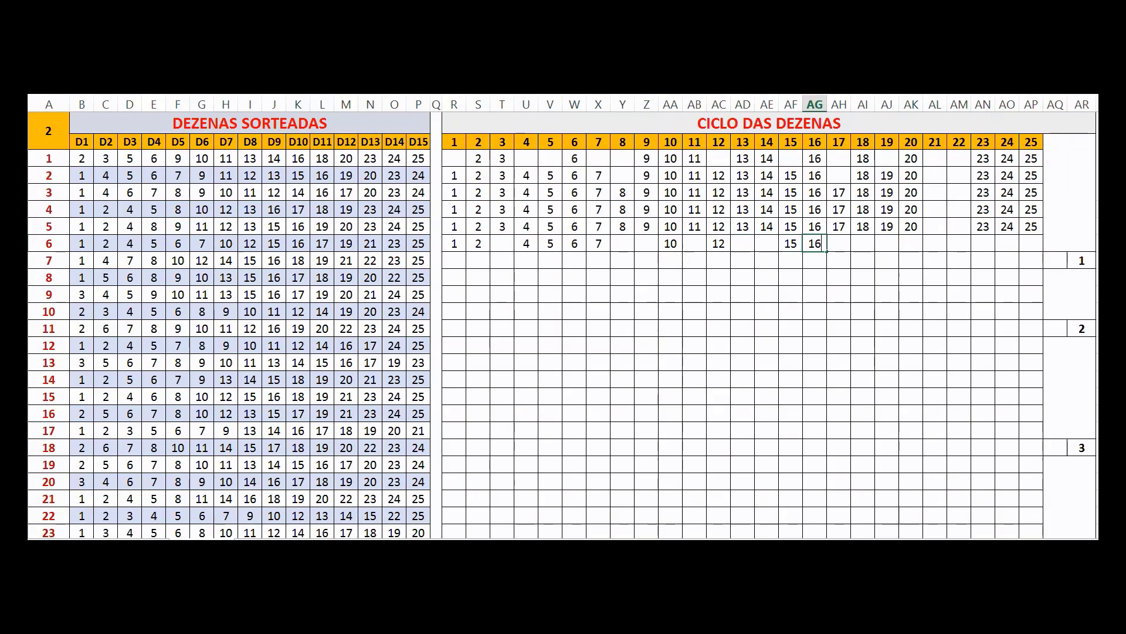
key("Right")
type("17")
key("Right")
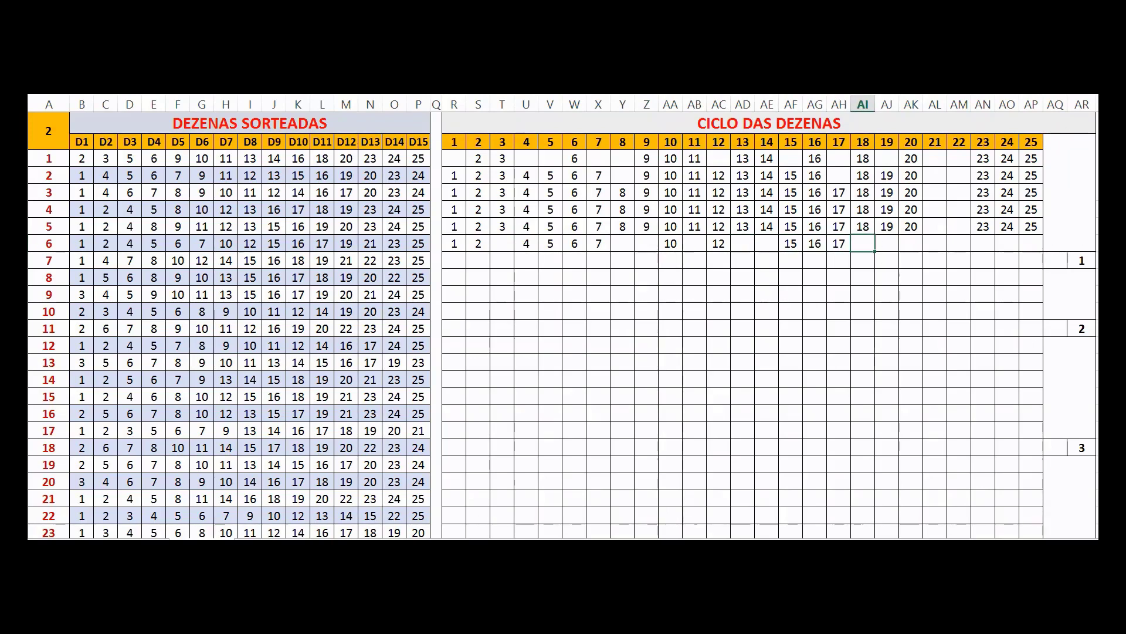
- Enter the drawn numbers 19 and 21 in contest 6's cycle row, leaving the cells for 18 and 20 empty
key("Right")
type("19")
key("Right")
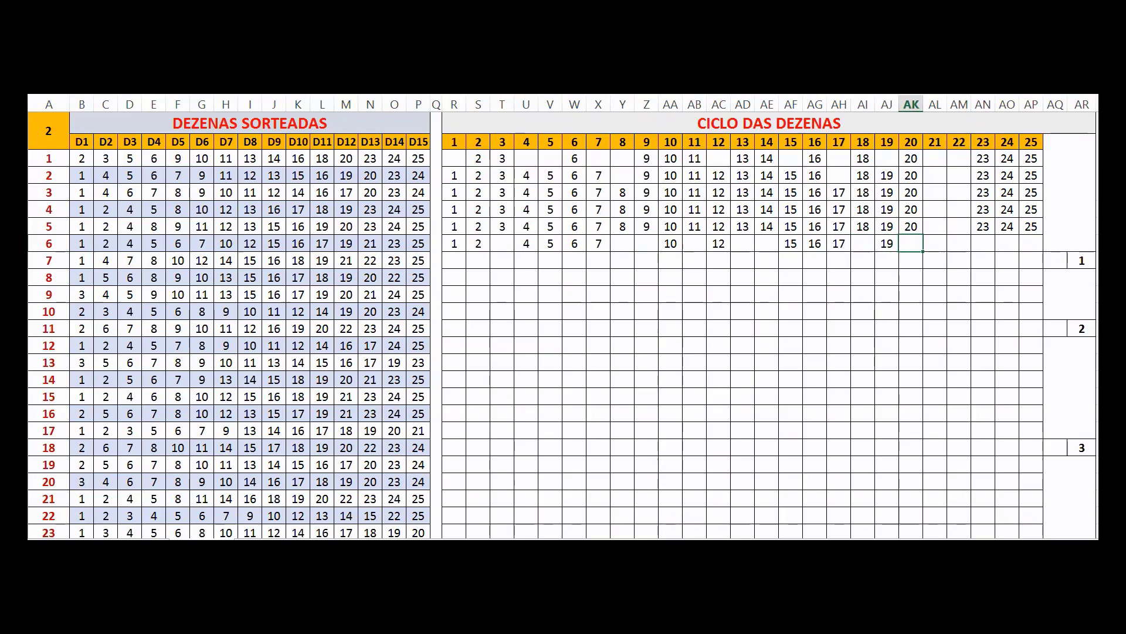
key("Right")
type("2")
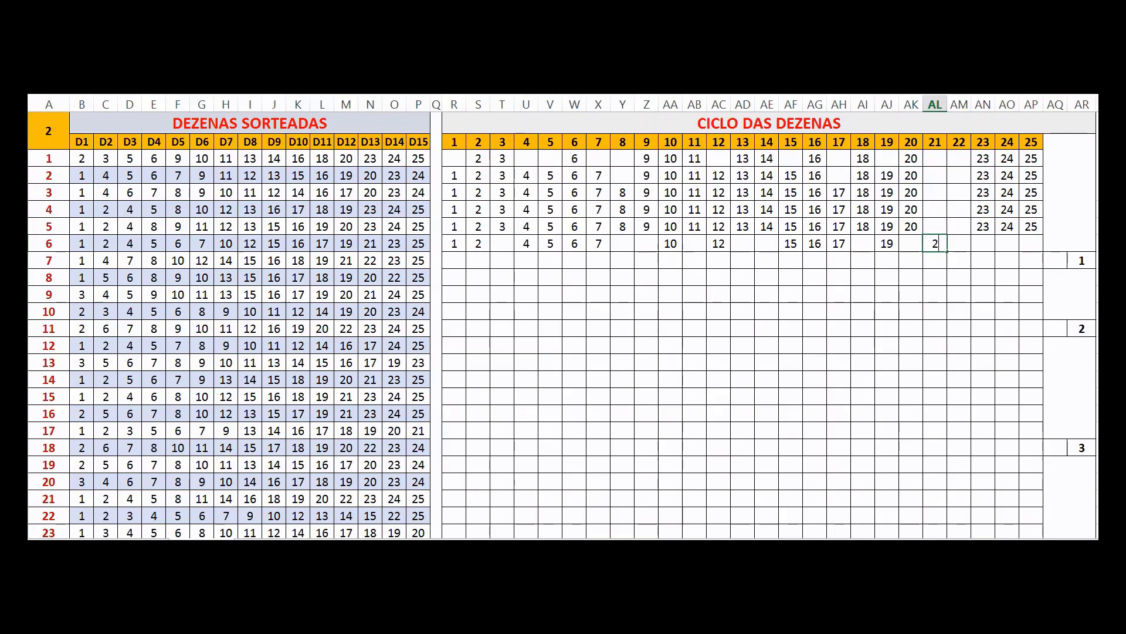
type("1")
key("Right")
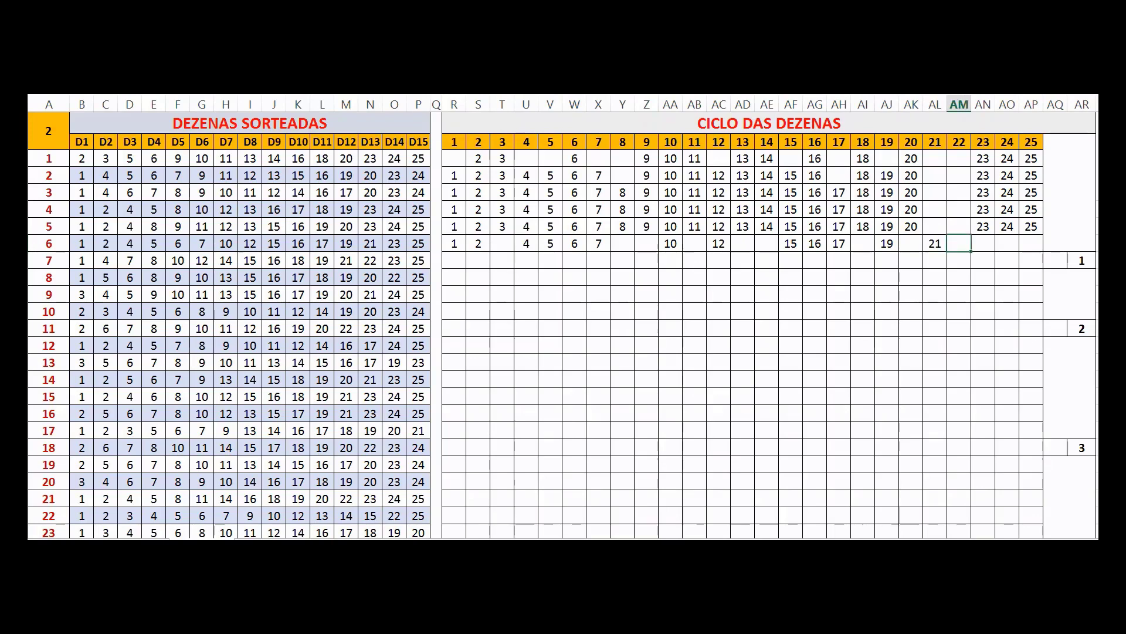
- Enter the drawn numbers 23 and 25 in contest 6's cycle row, leaving the cells for 22 and 24 empty
key("Right")
type("23")
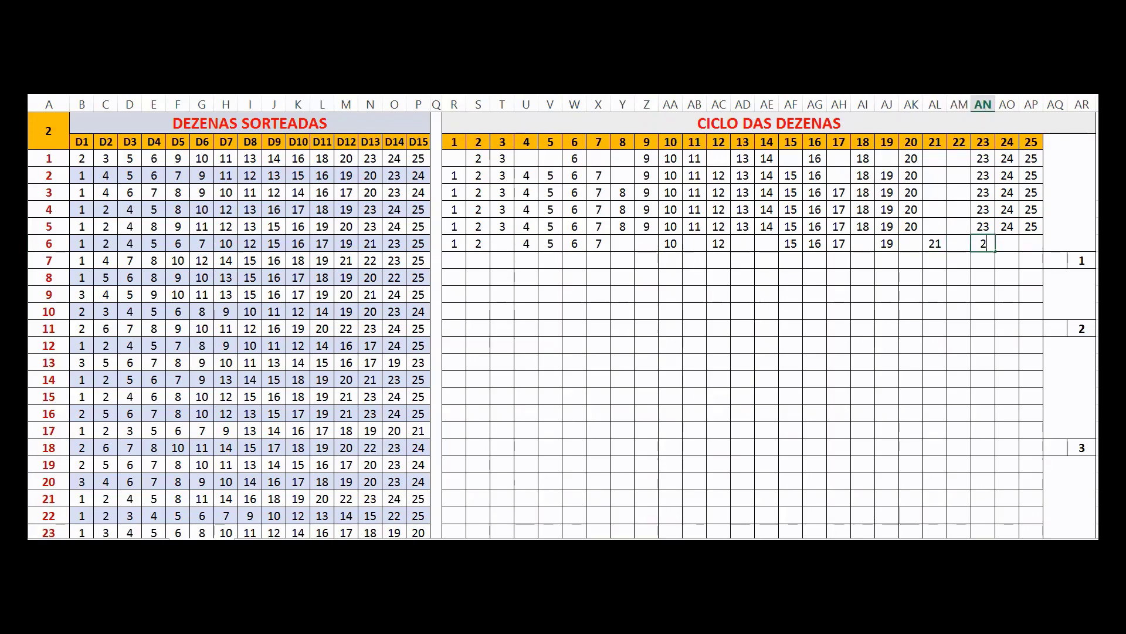
key("Tab")
key("Tab")
type("25")
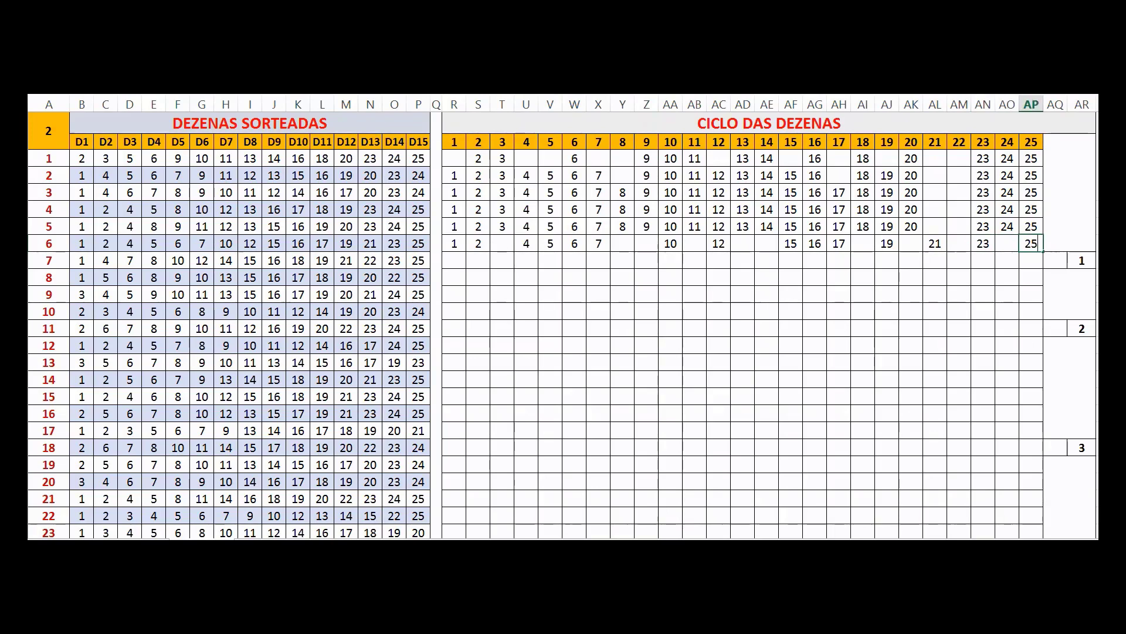
key("Return")
- Carry the earlier numbers 3, 8 and 9 forward into the empty cells of contest 6's cycle row
left_click(501, 243)
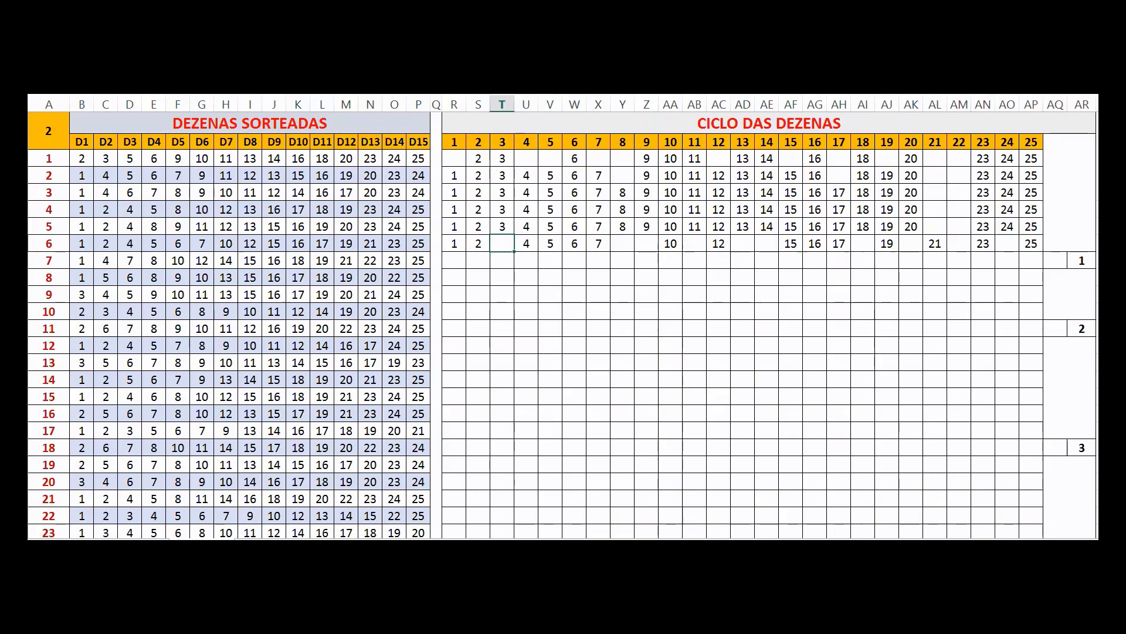
type("3")
key("Right")
key("Right")
key("Right")
key("Right")
key("Right")
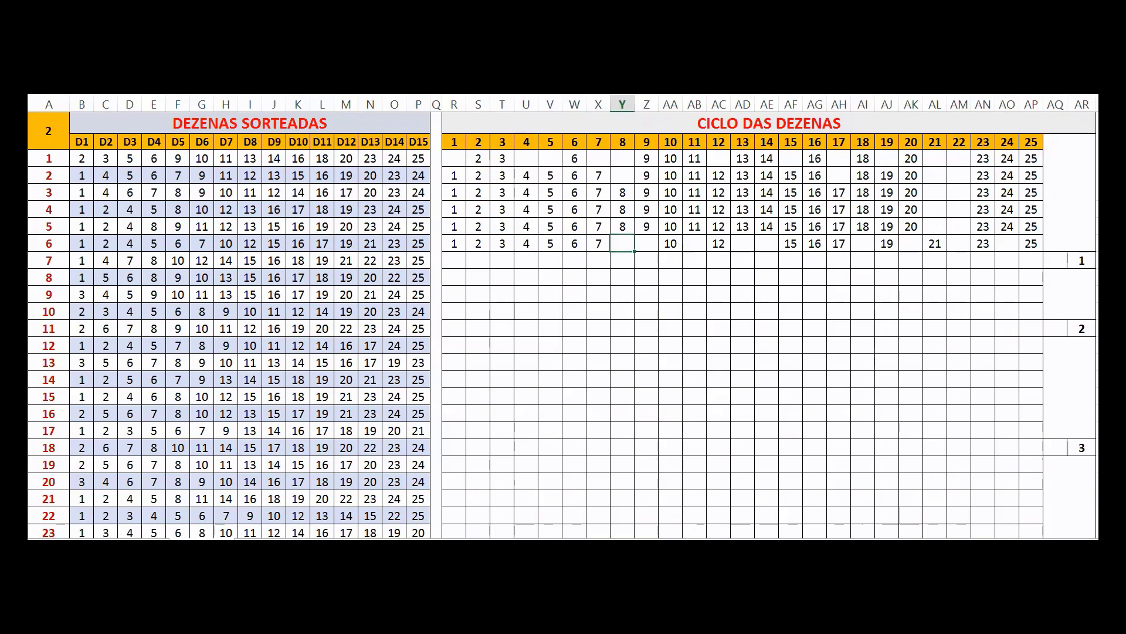
type("8")
key("Right")
type("9")
key("Right")
- Carry the earlier numbers 11, 13 and 14 forward into the empty cells of contest 6's cycle row
key("Right")
type("11")
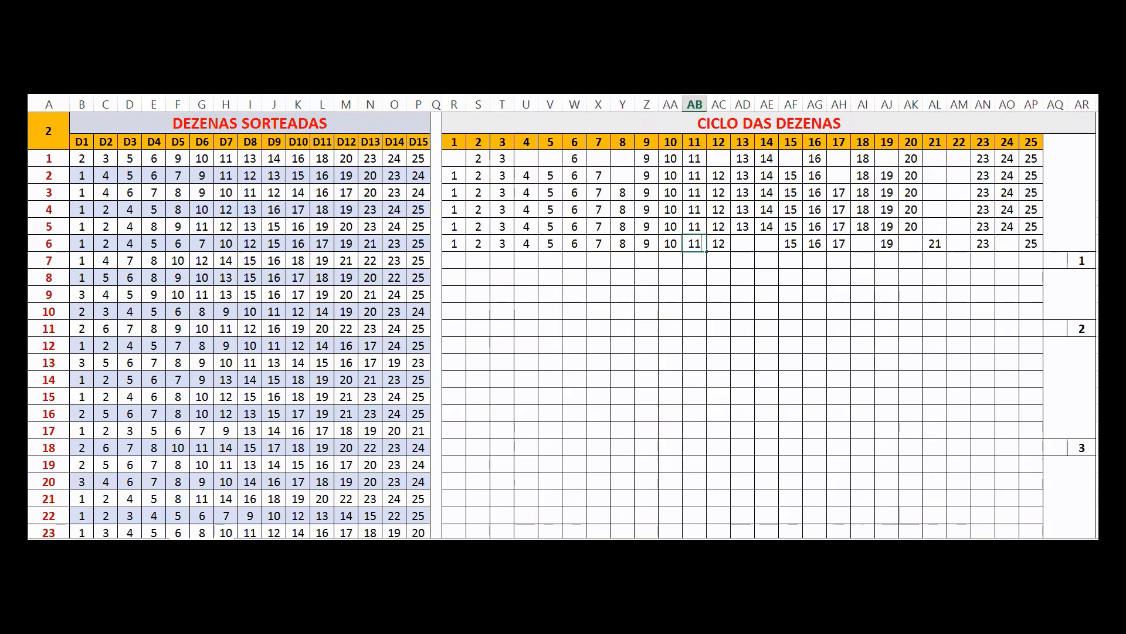
key("Right")
key("Right")
type("1")
key("Right")
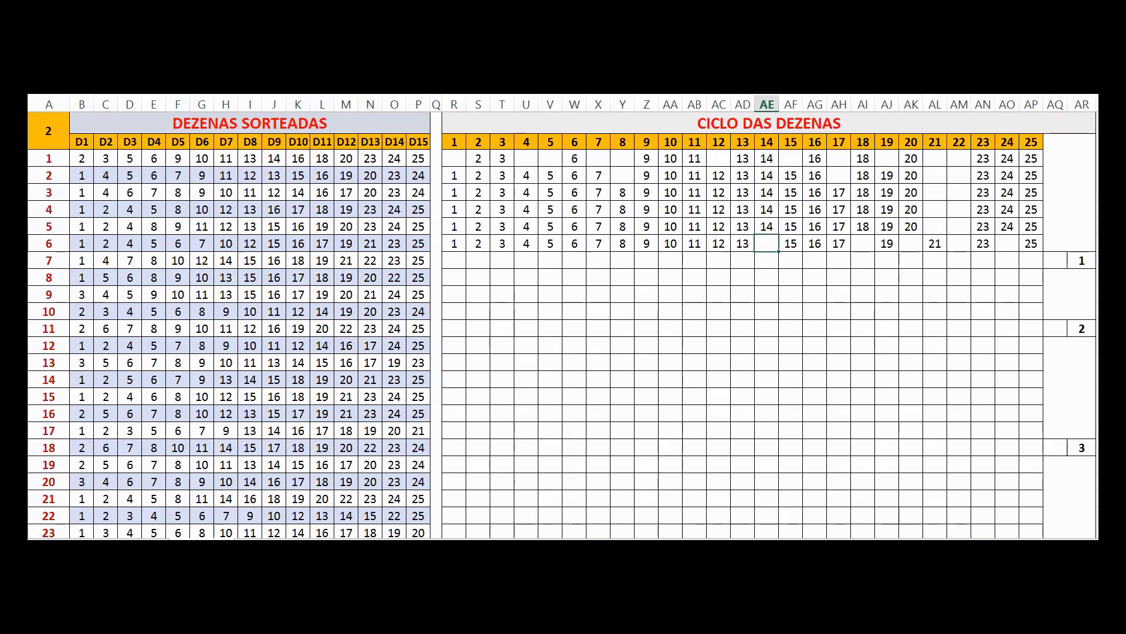
type("14")
key("Right")
- Carry the earlier numbers 18, 20 and 24 forward into contest 6's cycle row, keeping the cell for 22 empty
key("Right")
key("Right")
key("Right")
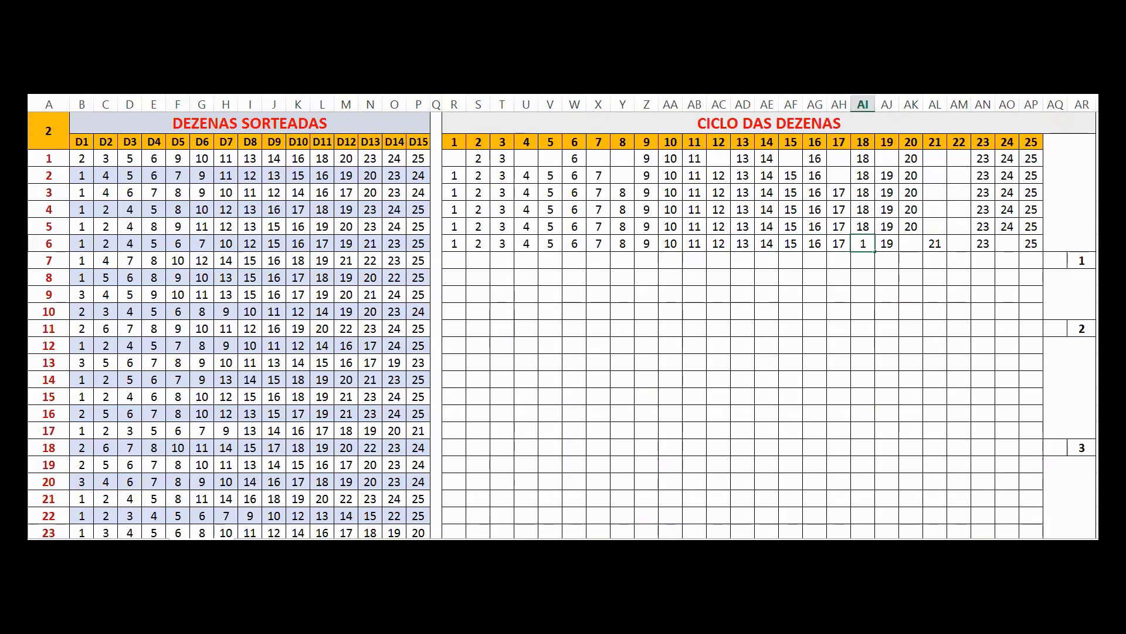
type("18")
key("Right")
key("Right")
type("20")
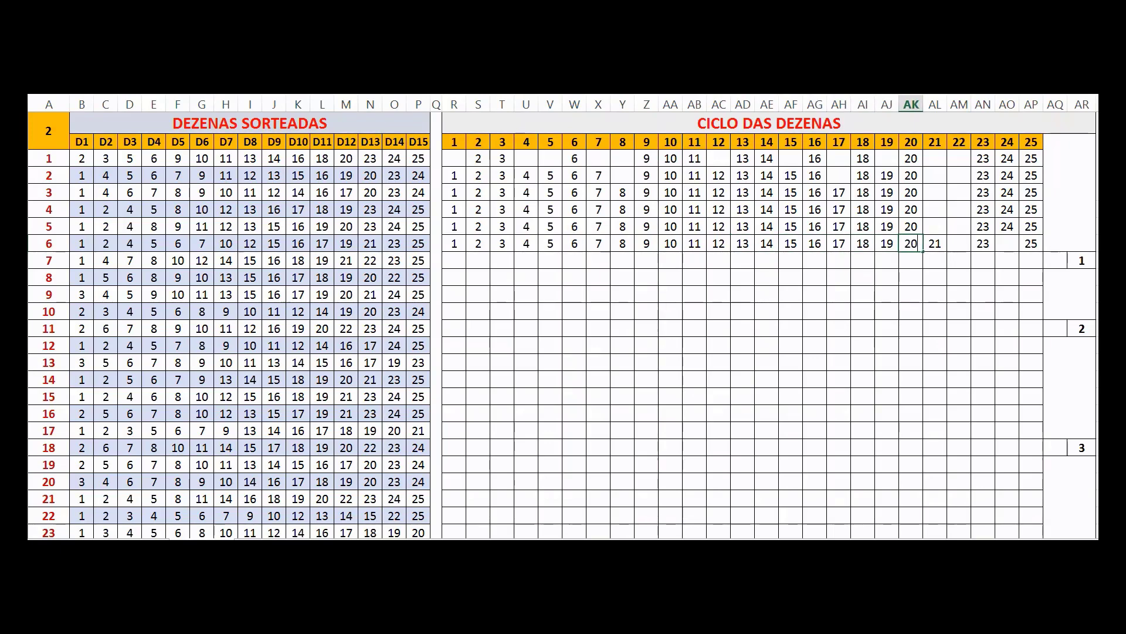
key("Right")
key("Right")
key("Right")
key("Right")
type("24")
key("Return")
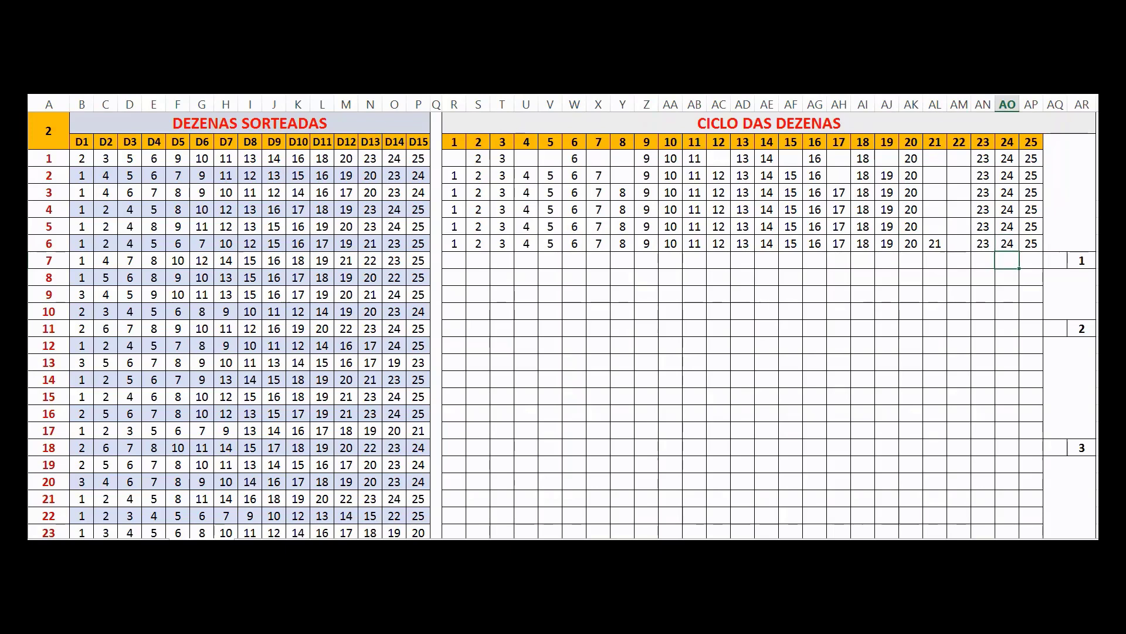
- Enter the drawn numbers 1 and 4 in contest 7's cycle row, leaving the cells for 2 and 3 empty
key("Left")
key("Left")
key("Left")
key("Left")
key("Left")
key("Left")
key("Left")
key("Left")
key("Left")
key("Left")
key("Left")
key("Left")
key("Left")
key("Left")
key("Left")
key("Left")
key("Left")
key("Left")
key("Left")
key("Left")
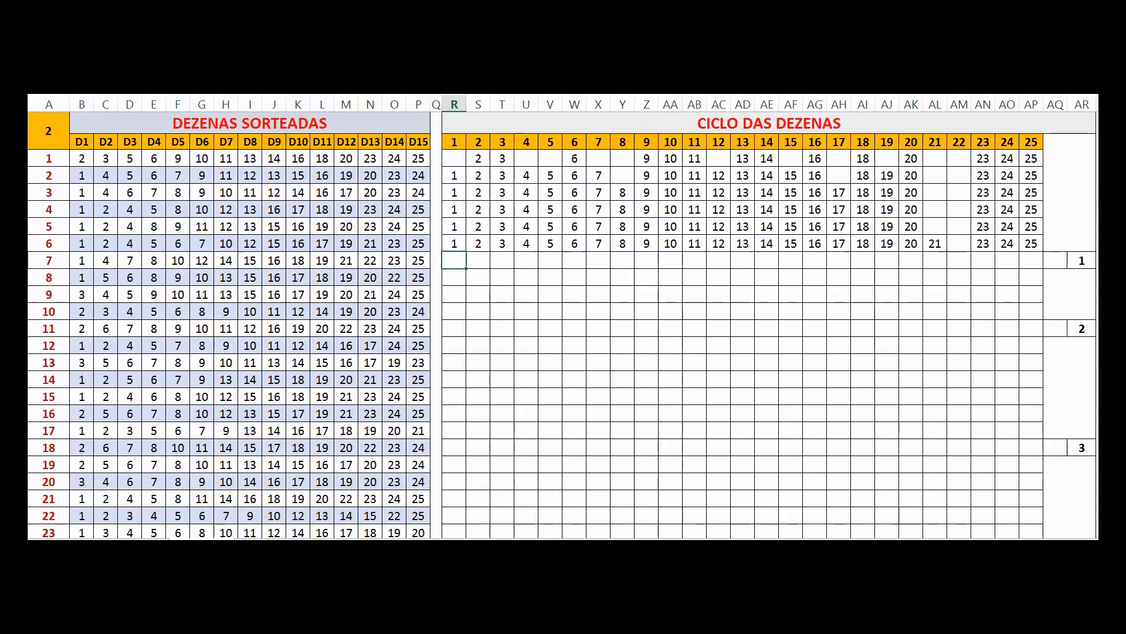
type("1")
key("Right")
key("Right")
key("Right")
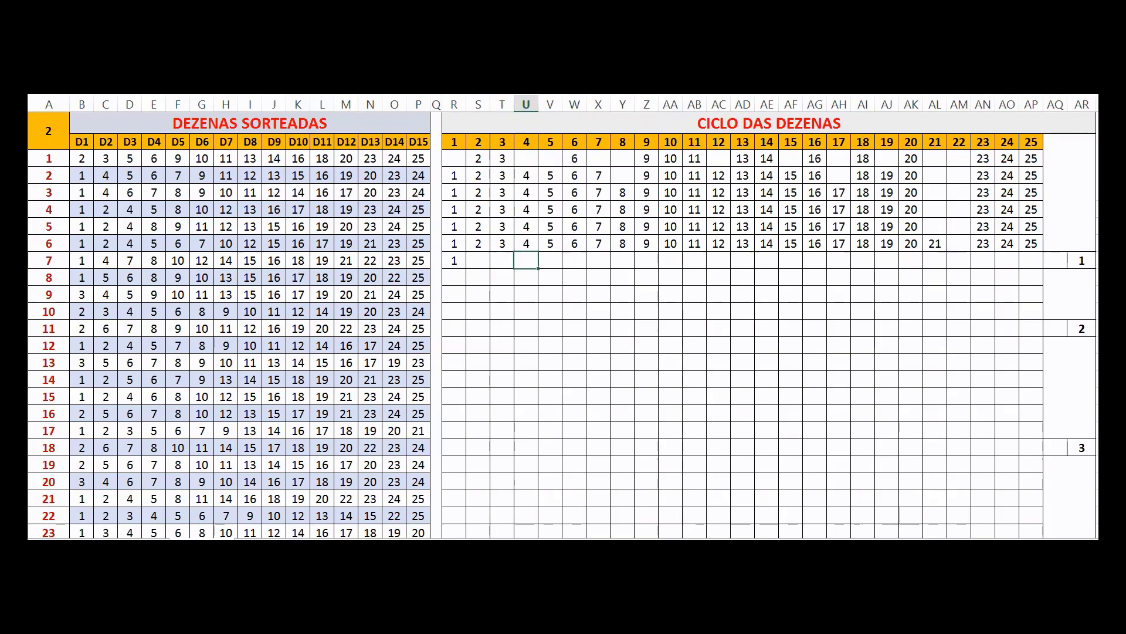
type("4")
key("Right")
- Enter the drawn numbers 7, 8 and 10 in the matching cells of contest 7's cycle row
key("Right")
key("Right")
type("7")
key("Right")
type("8")
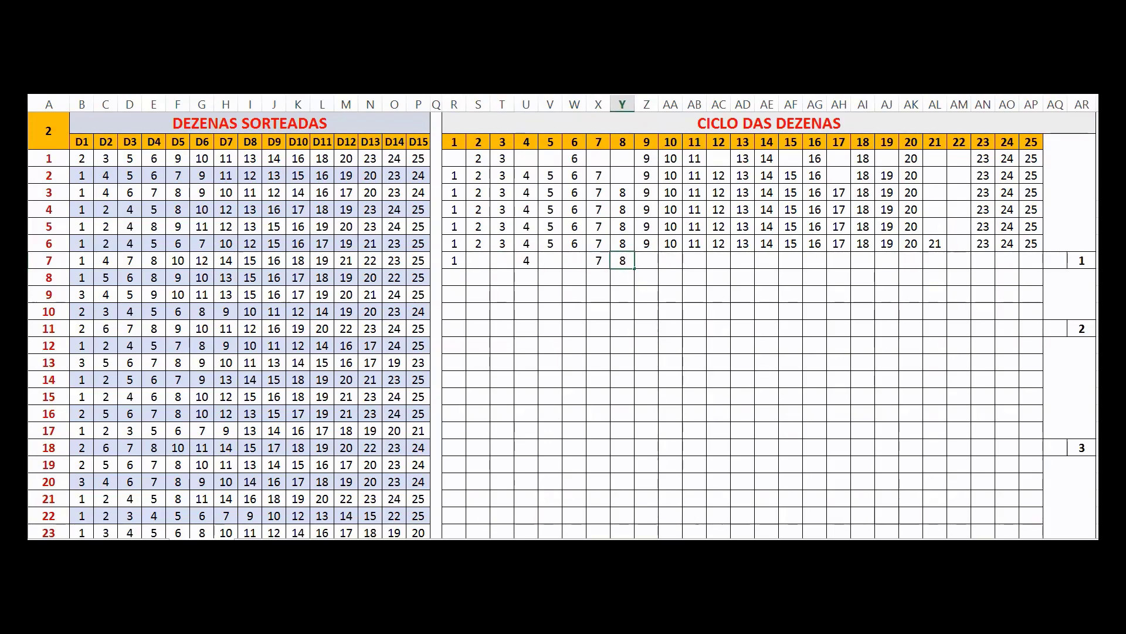
key("Right")
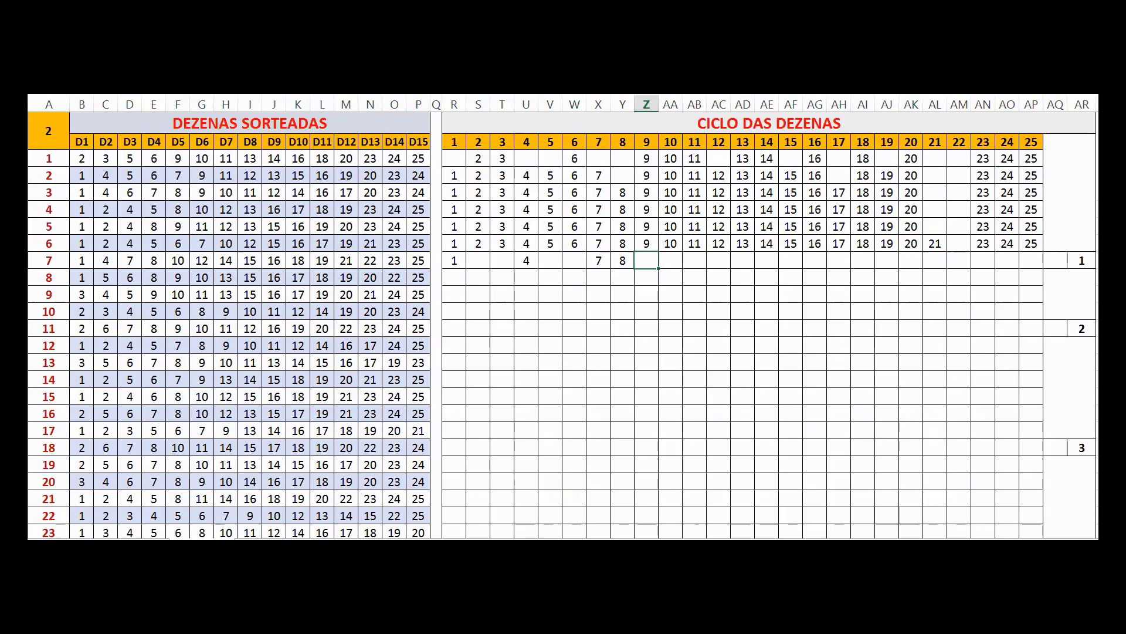
key("Right")
type("10")
key("Right")
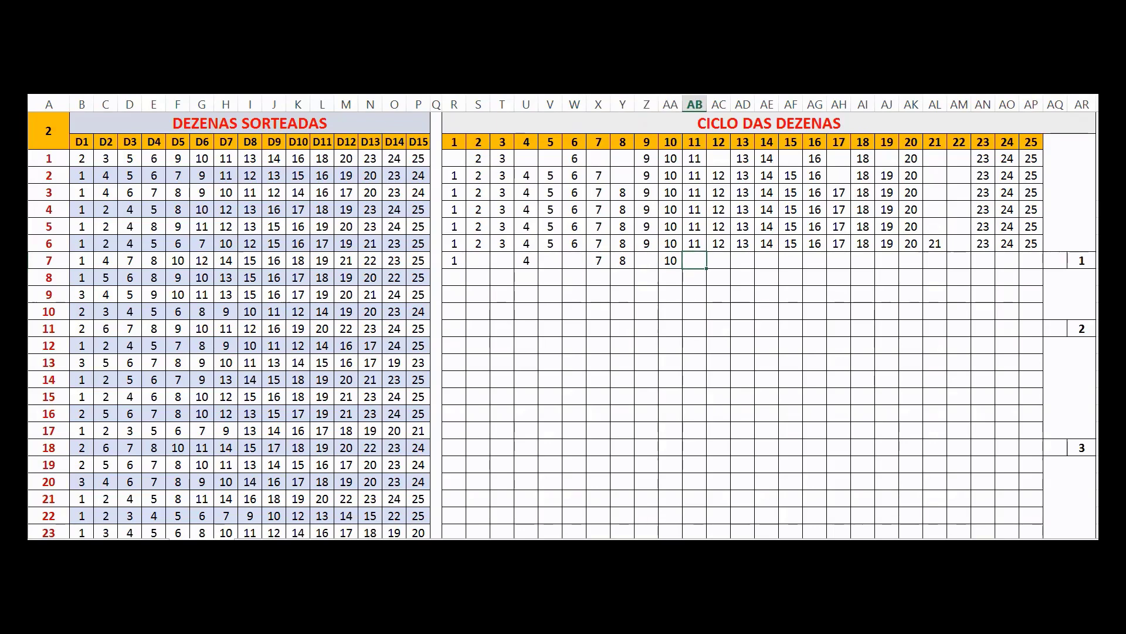
- Enter the drawn numbers 12, 14 and 15 in the matching cells of contest 7's cycle row
key("Right")
type("12")
key("Right")
key("Right")
type("14")
key("Right")
type("15")
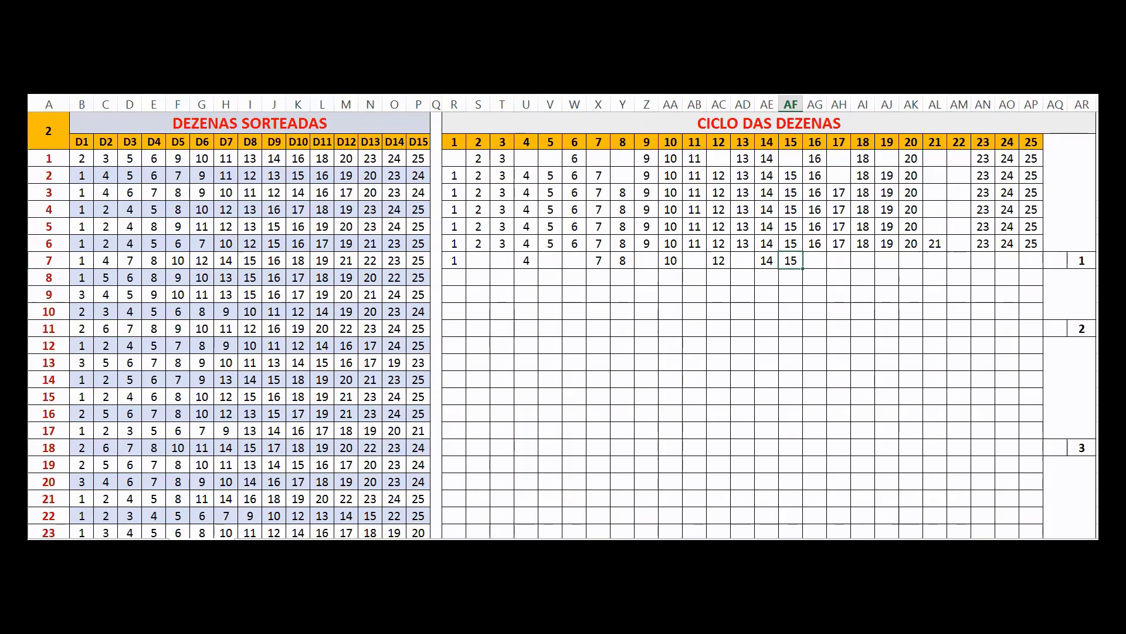
key("Right")
- Enter the drawn numbers 16 and 19 in the matching cells of contest 7's cycle row
type("16")
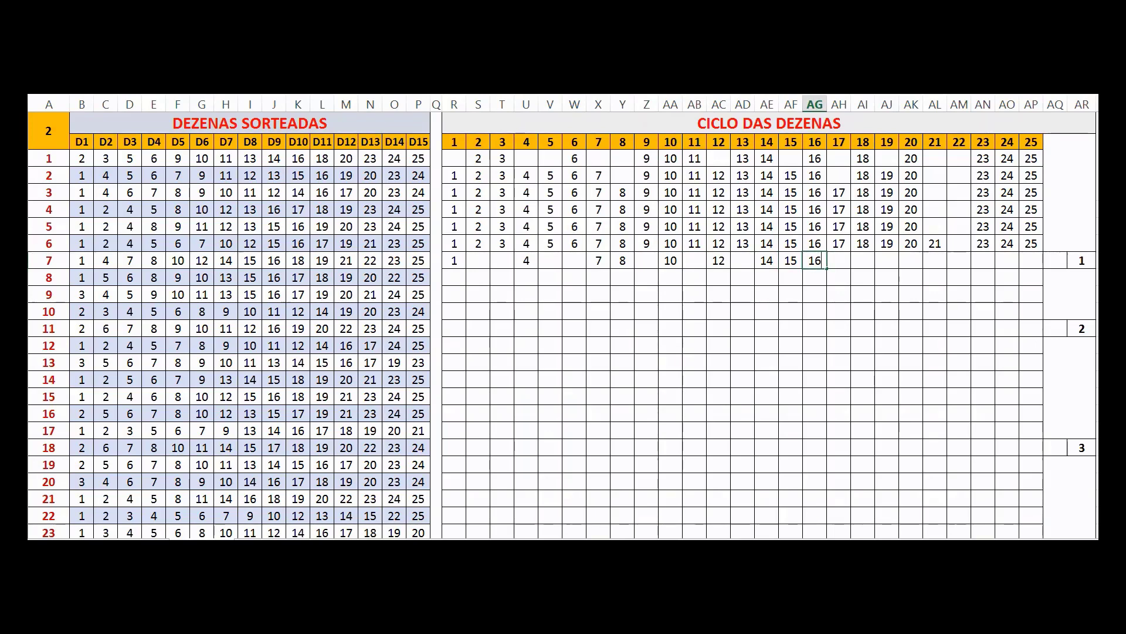
key("Right")
key("Right")
key("Right")
type("19")
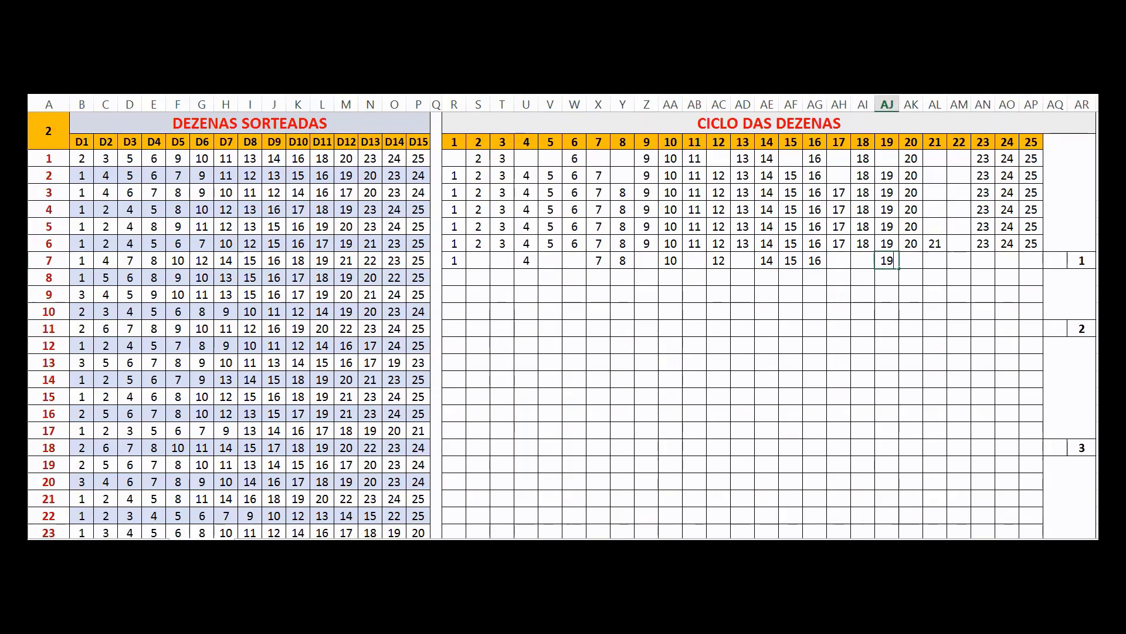
key("Right")
type("20")
key("Right")
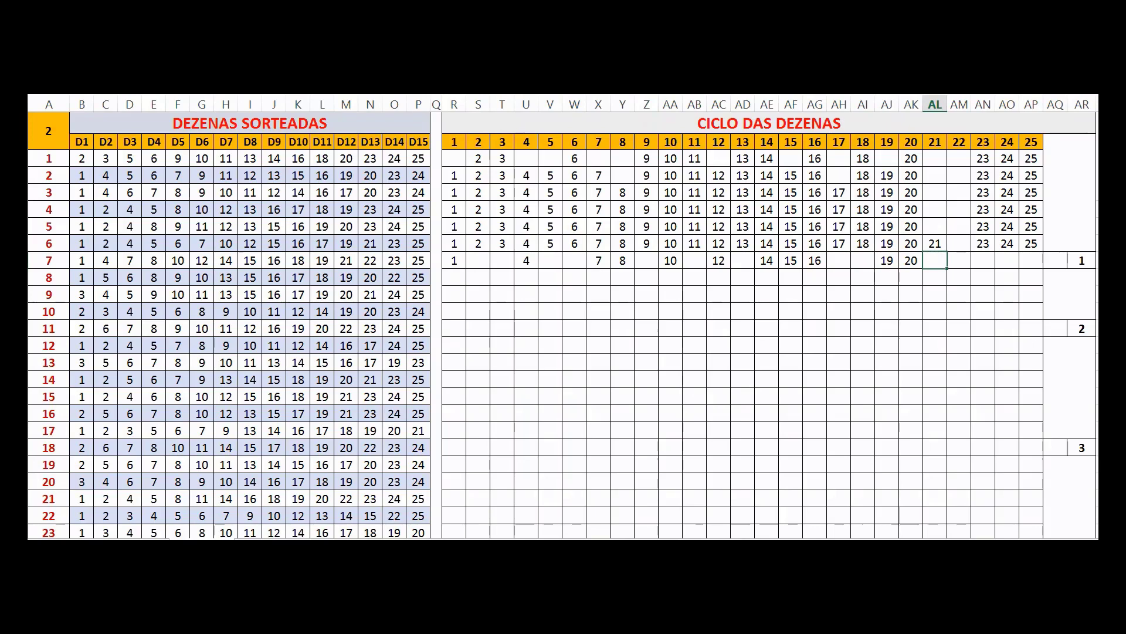
key("Left")
key("Delete")
- Enter the missed drawn number 18 in contest 7's cycle row, followed by the drawn numbers 21 and 22
key("Left")
key("Left")
type("18")
key("Right")
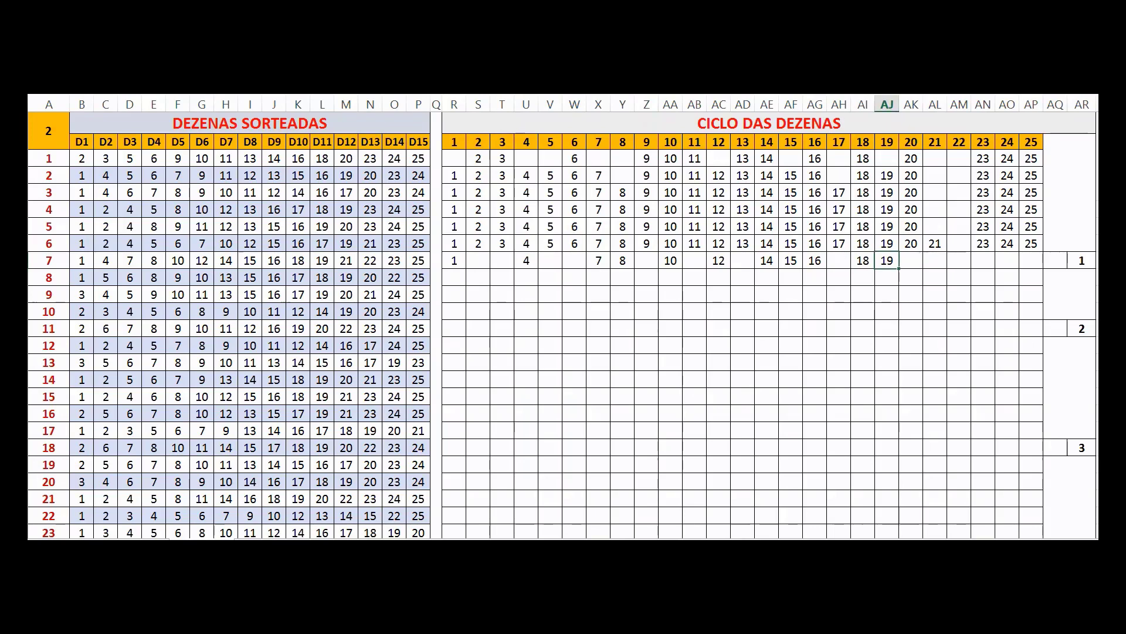
key("Right")
key("Right")
type("21")
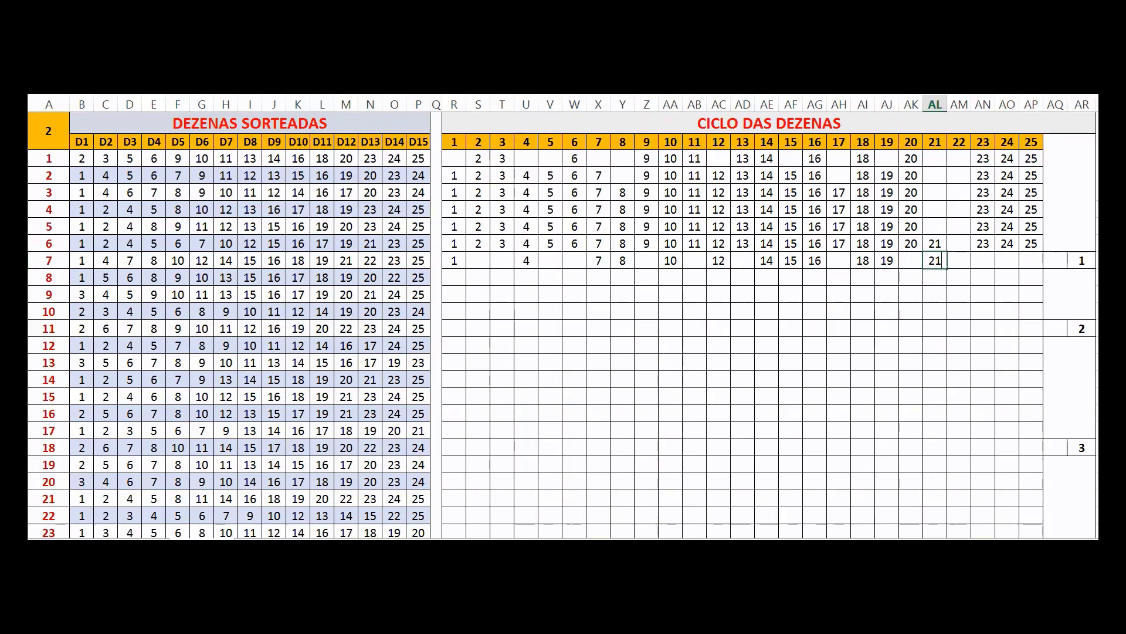
key("Right")
type("22")
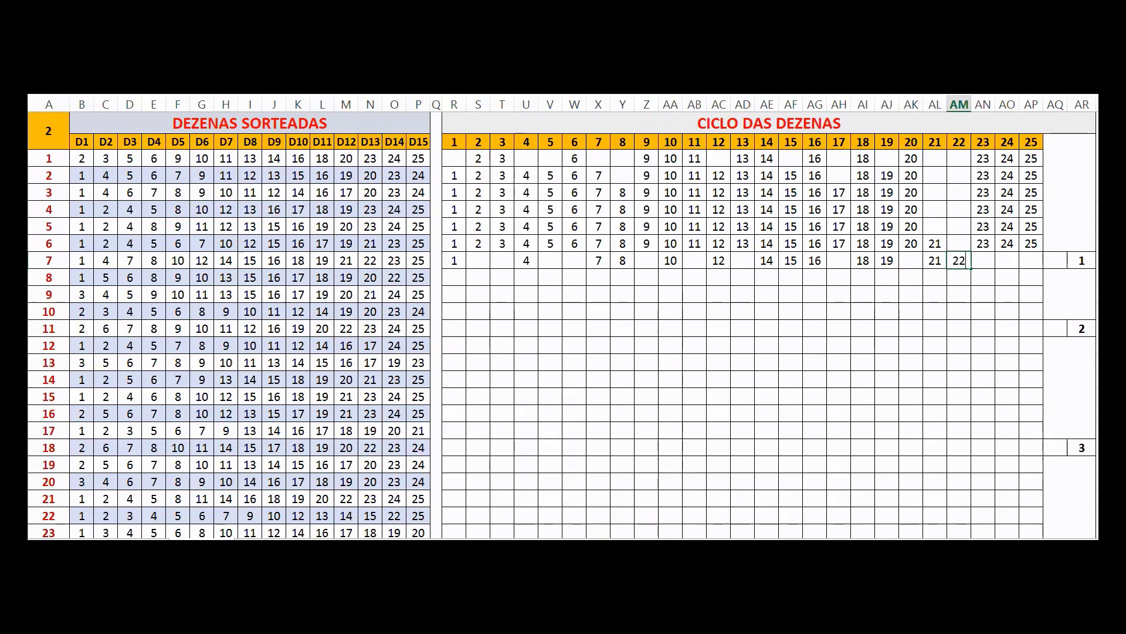
key("Right")
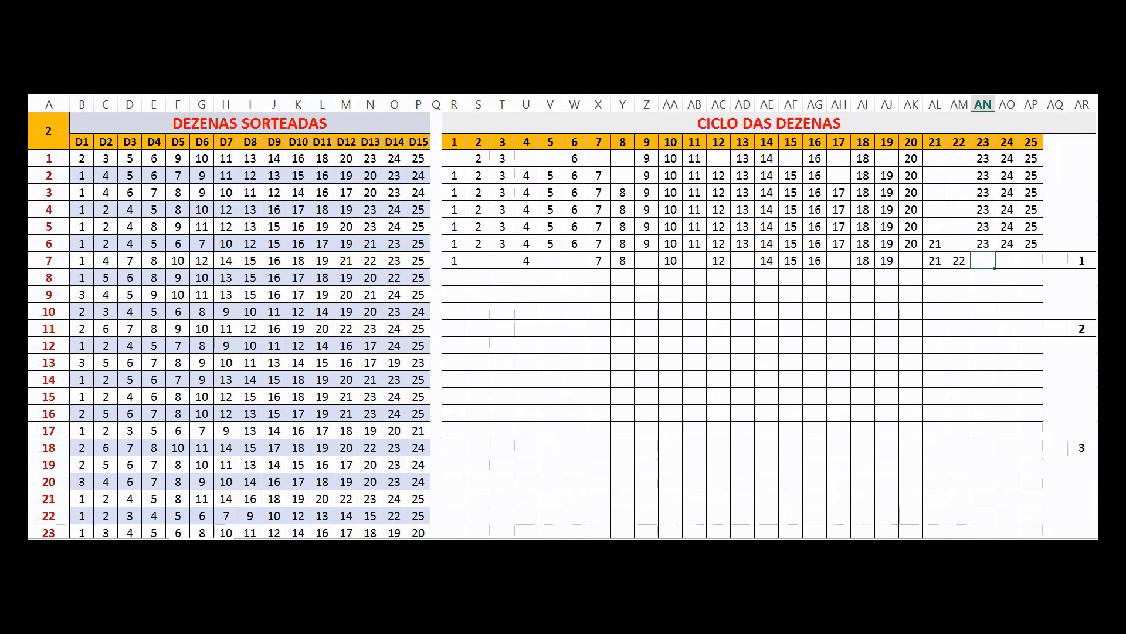
- Enter the drawn numbers 23 and 25 in contest 7's cycle row, leaving the cell for 24 empty
type("23")
key("Right")
key("Right")
type("25")
key("Left")
- Carry the earlier numbers 2 and 3 forward into the empty cells of contest 7's cycle row
key("Left")
key("Left")
key("Left")
key("Left")
key("Left")
key("Left")
key("Left")
key("Left")
key("Left")
key("Left")
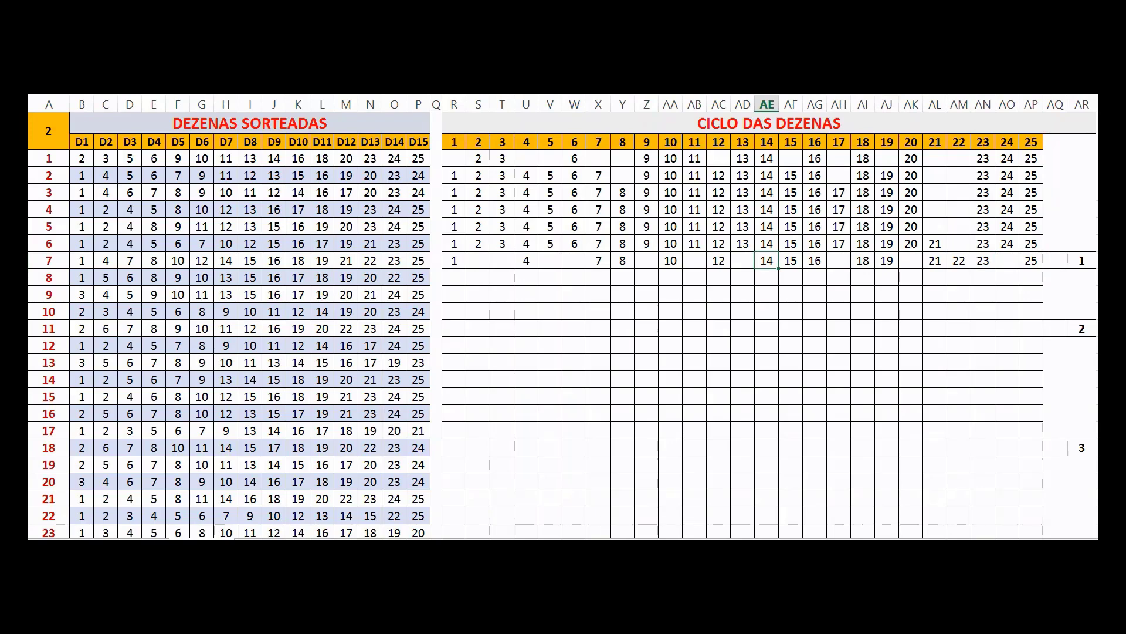
left_click(477, 260)
type("2")
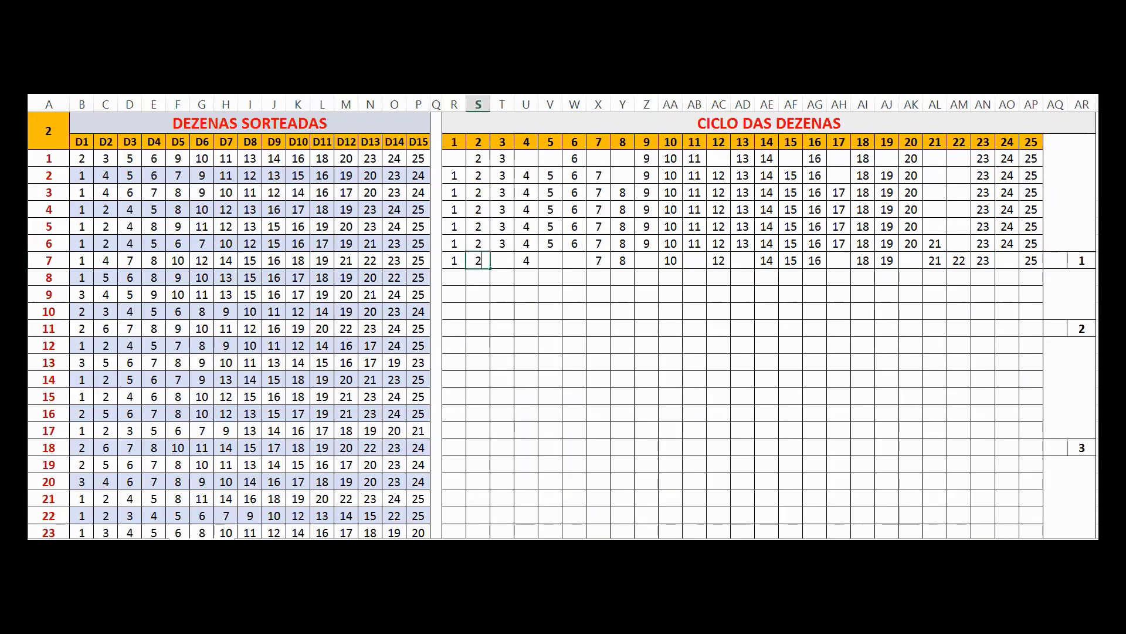
key("Right")
type("3")
- Carry the earlier numbers 5 and 6 forward into the empty cells of contest 7's cycle row
key("Right")
key("Right")
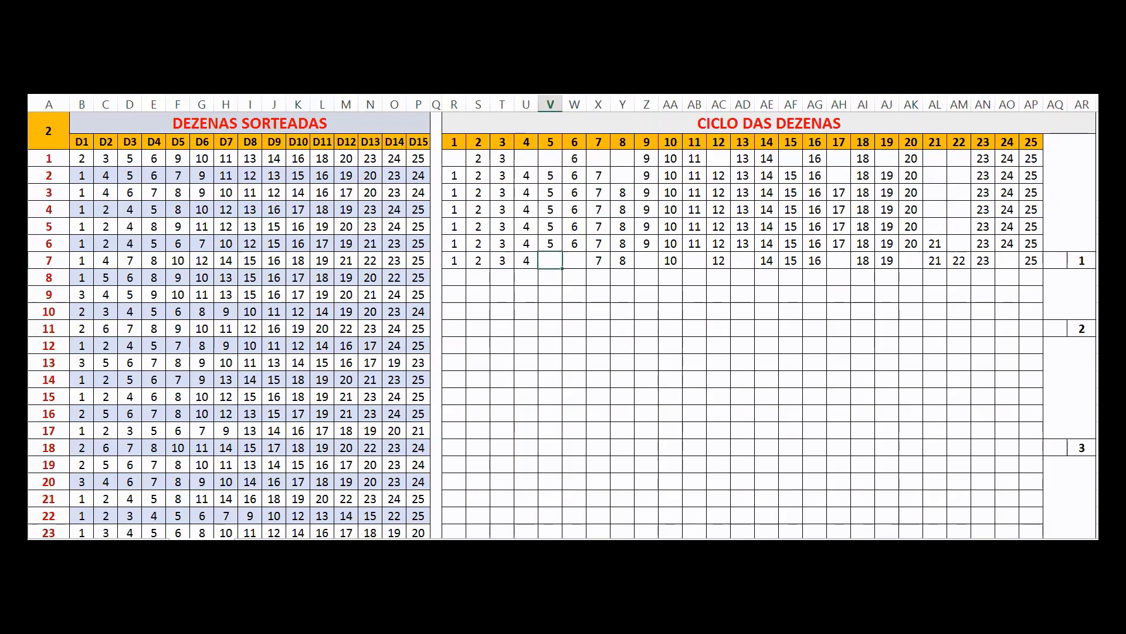
type("5")
key("Right")
type("6")
key("Right")
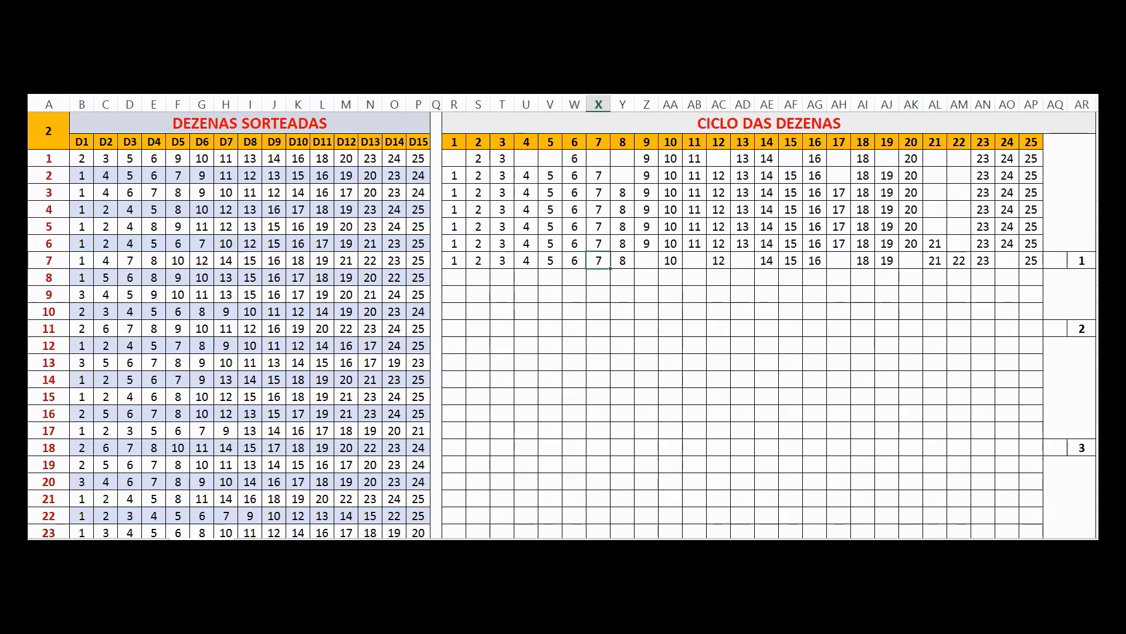
- Carry the earlier numbers 9, 11 and 13 forward into the empty cells of contest 7's cycle row
key("Right")
key("Right")
type("9")
key("Right")
key("Right")
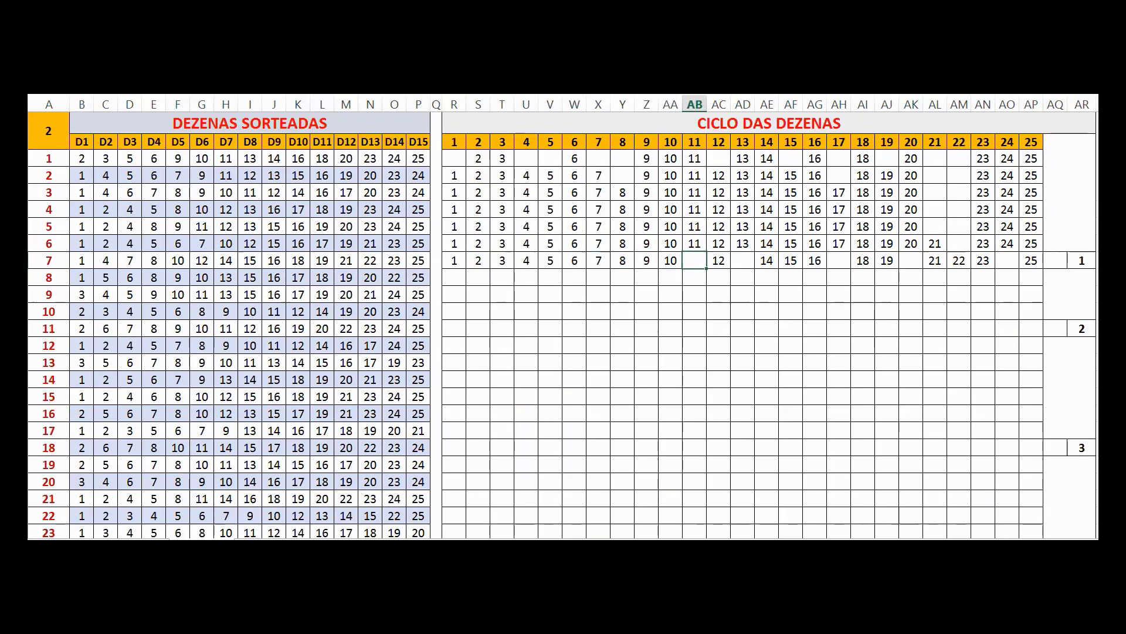
type("11")
key("Right")
key("Right")
type("13")
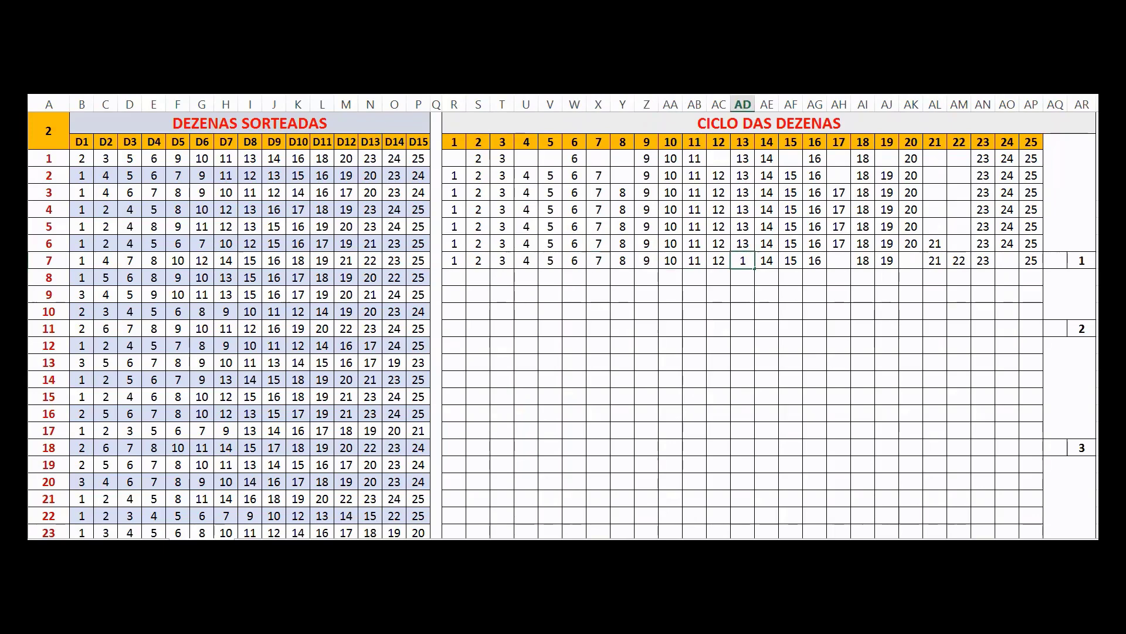
- Carry the earlier numbers 17 and 20 forward into the empty cells of contest 7's cycle row
key("Right")
key("Right")
key("Right")
key("Right")
type("17")
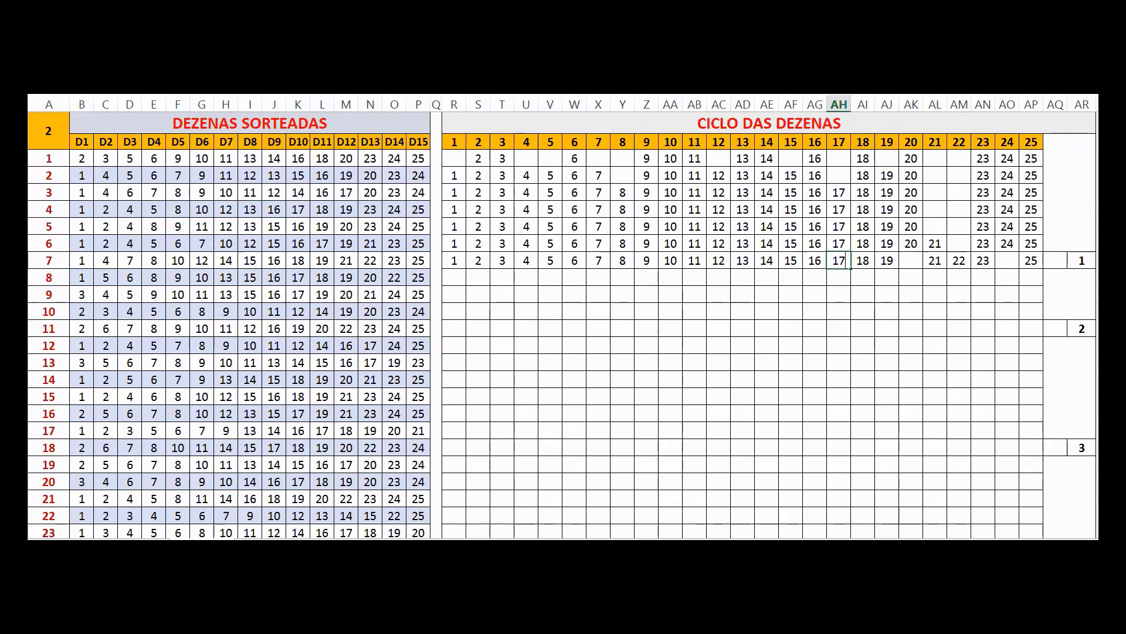
key("Right")
key("Right")
key("Right")
type("20")
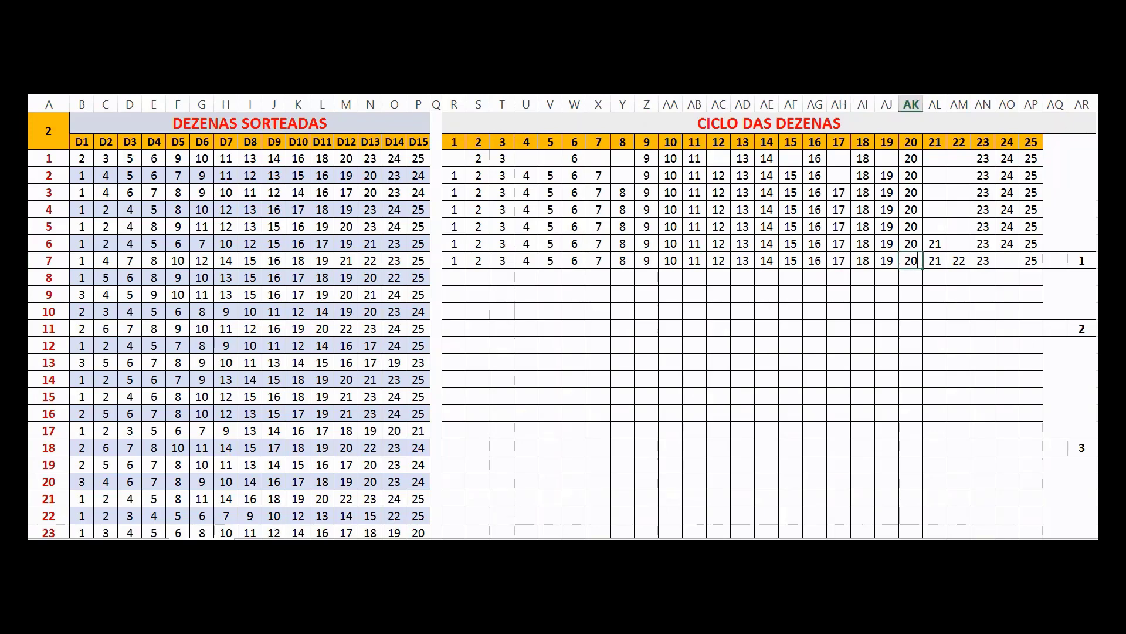
- Fill the last empty cell of contest 7's cycle row with the earlier number 24
key("Right")
key("Right")
key("Right")
key("Right")
type("24")
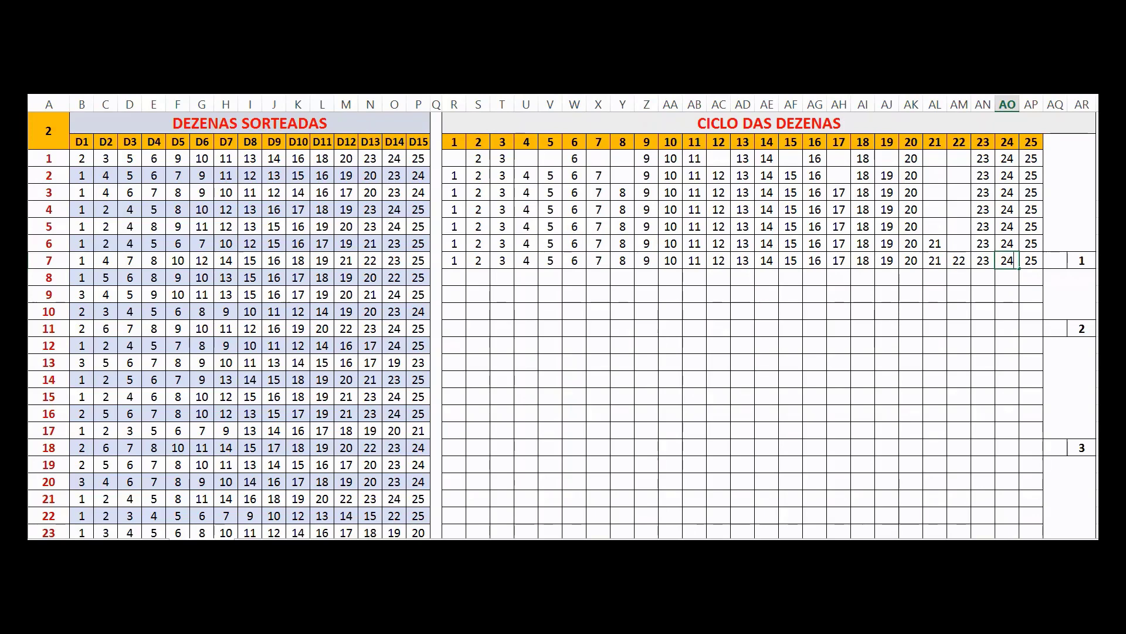
- Shade contest 7's completed cycle row light green, from number 1 through the cell in column AQ
left_click_drag(454, 259, 1055, 260)
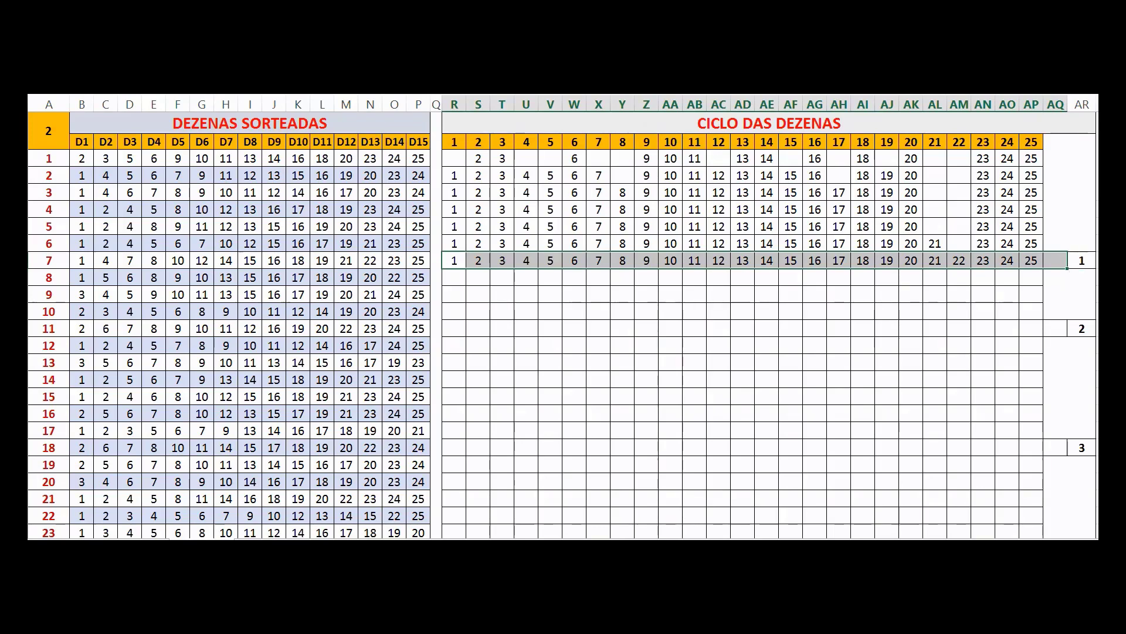
left_click(255, 94)
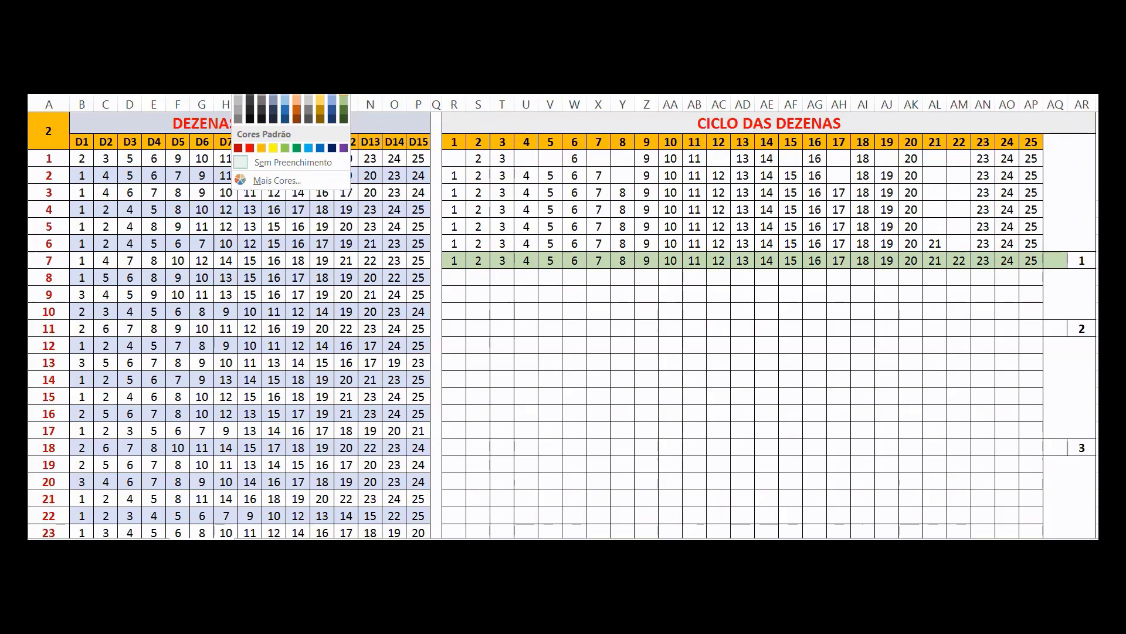
left_click(343, 107)
left_click(454, 260)
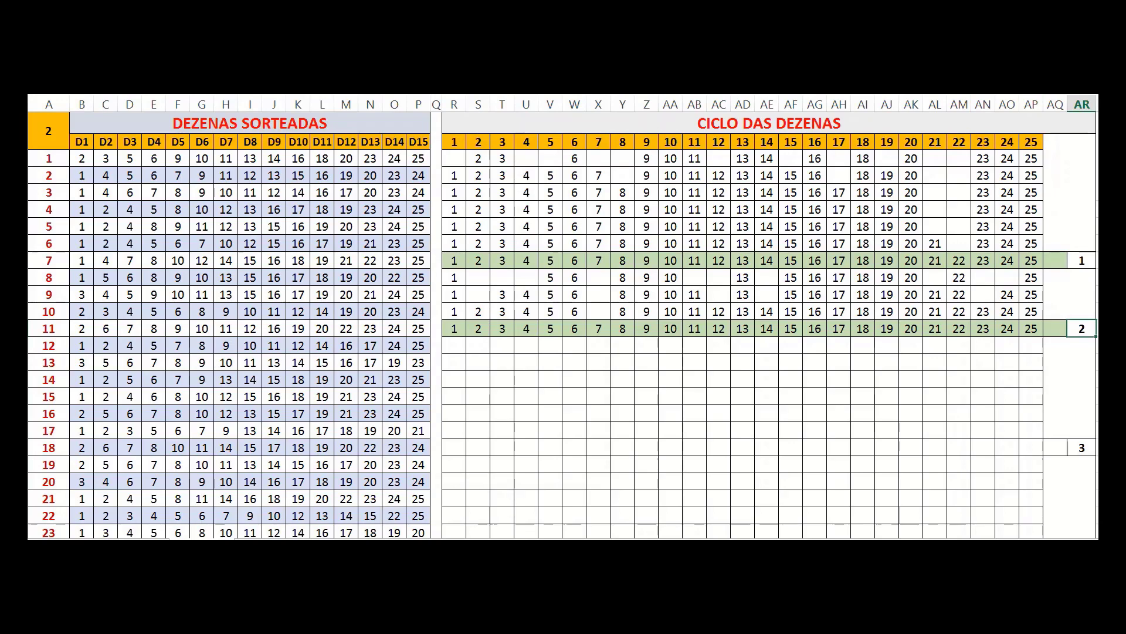
- Examine the most recent contests at the end of the table, selecting contest 2005 and the completed cycle at contest 2003
scroll(564, 317, "down", 20)
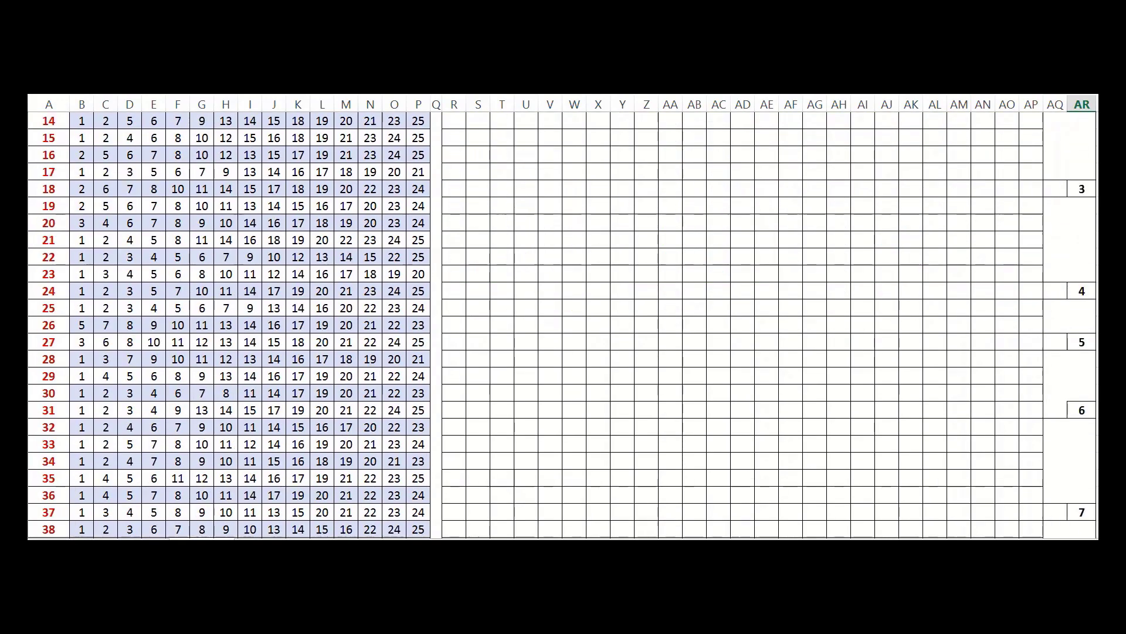
scroll(563, 317, "down", 6)
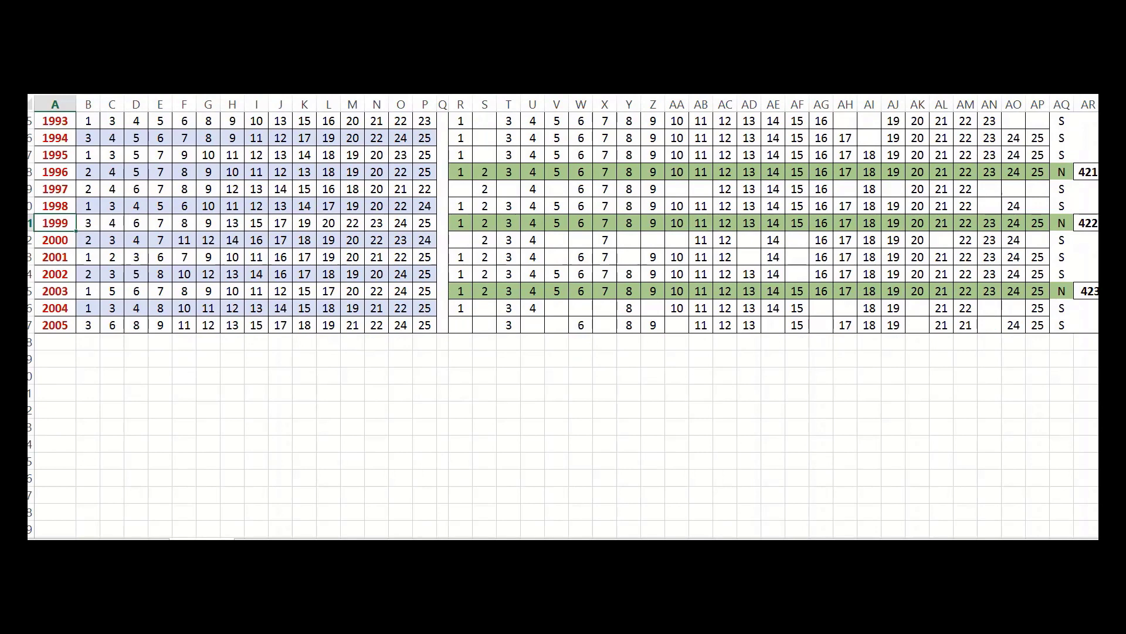
left_click(54, 324)
left_click(55, 290)
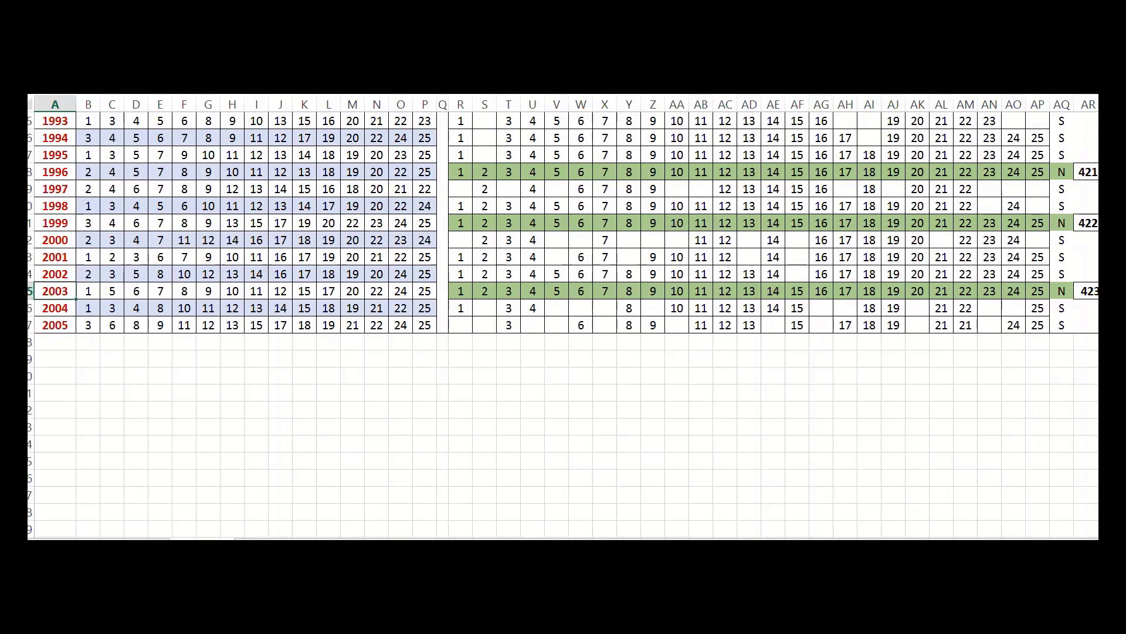